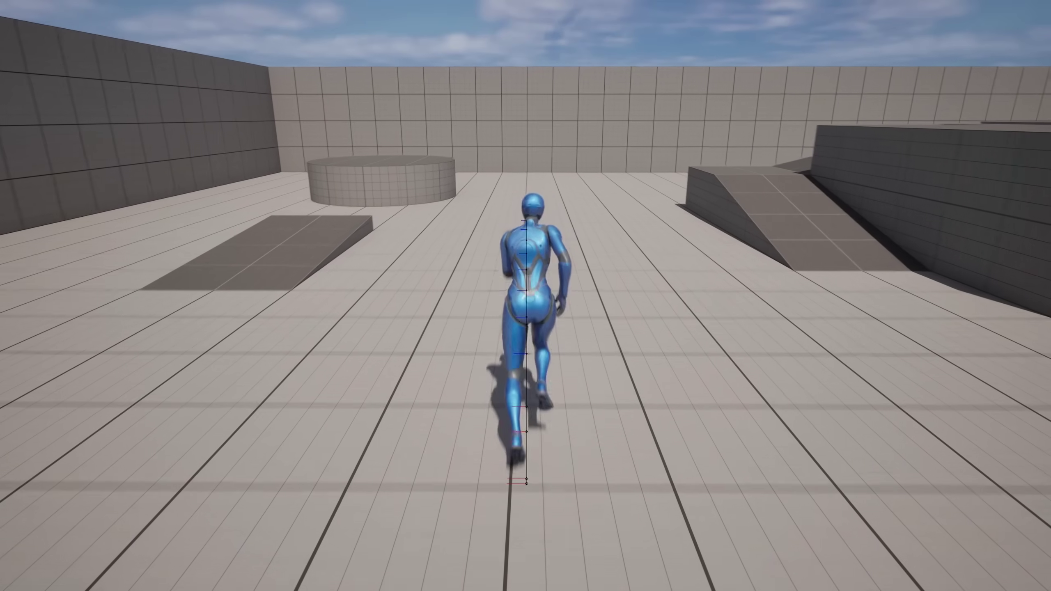
{"action": "key", "text": "a"}
{"action": "key", "text": "s"}
{"action": "key", "text": "d"}
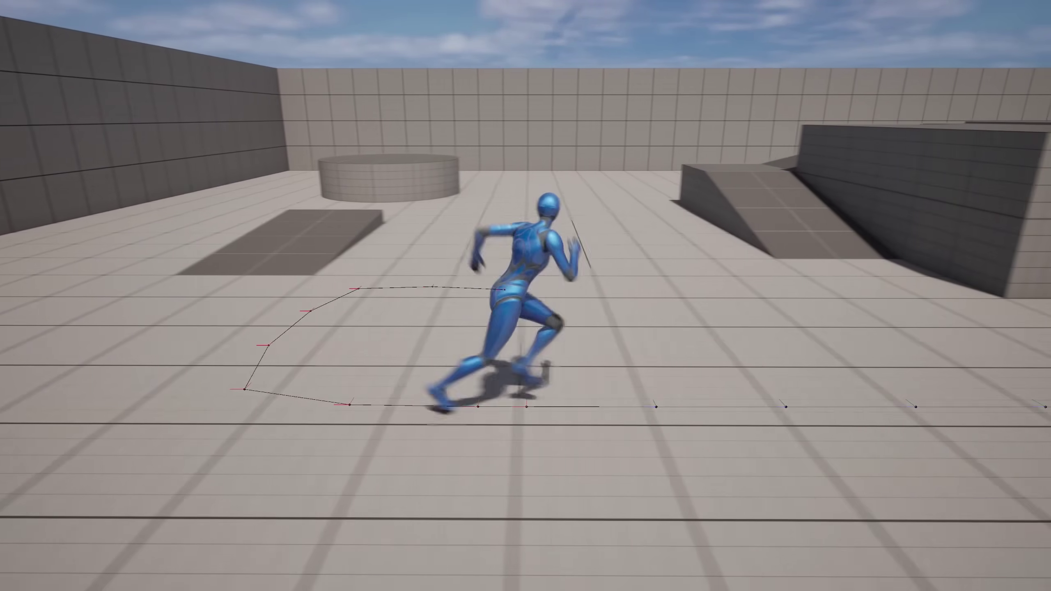
{"action": "key", "text": "w"}
{"action": "key", "text": "d"}
{"action": "key", "text": "s"}
{"action": "key", "text": "a"}
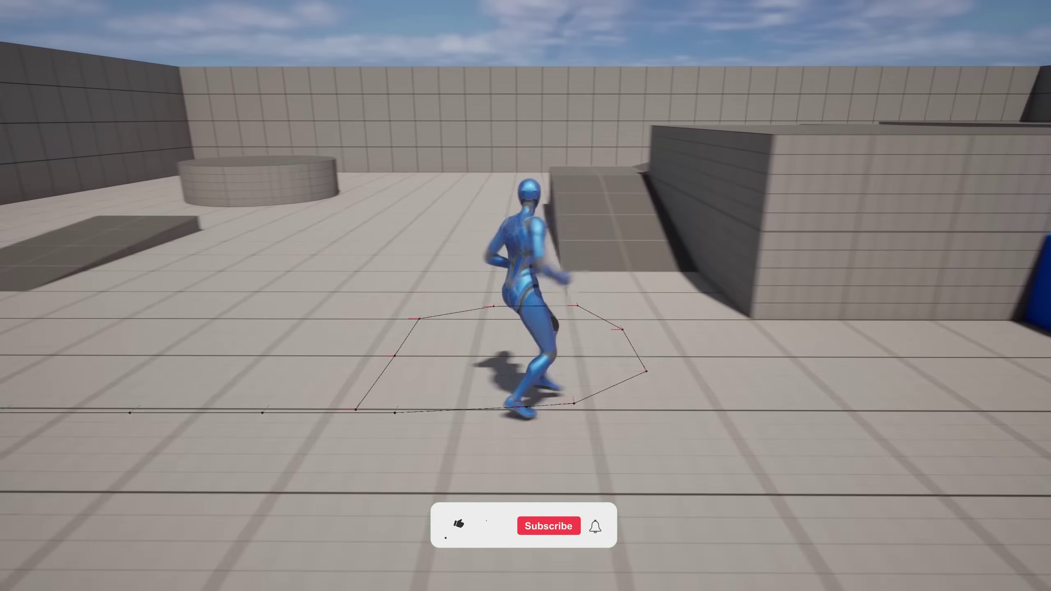
{"action": "key", "text": "w"}
{"action": "key", "text": "a"}
{"action": "key", "text": "s"}
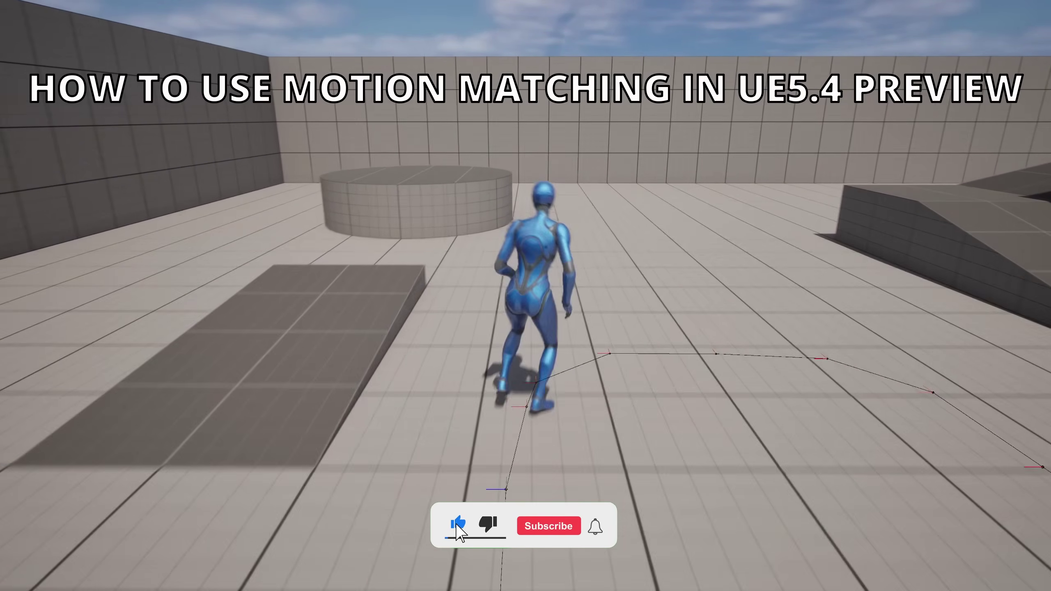
{"action": "key", "text": "d"}
{"action": "key", "text": "w"}
{"action": "key", "text": "d"}
{"action": "key", "text": "s"}
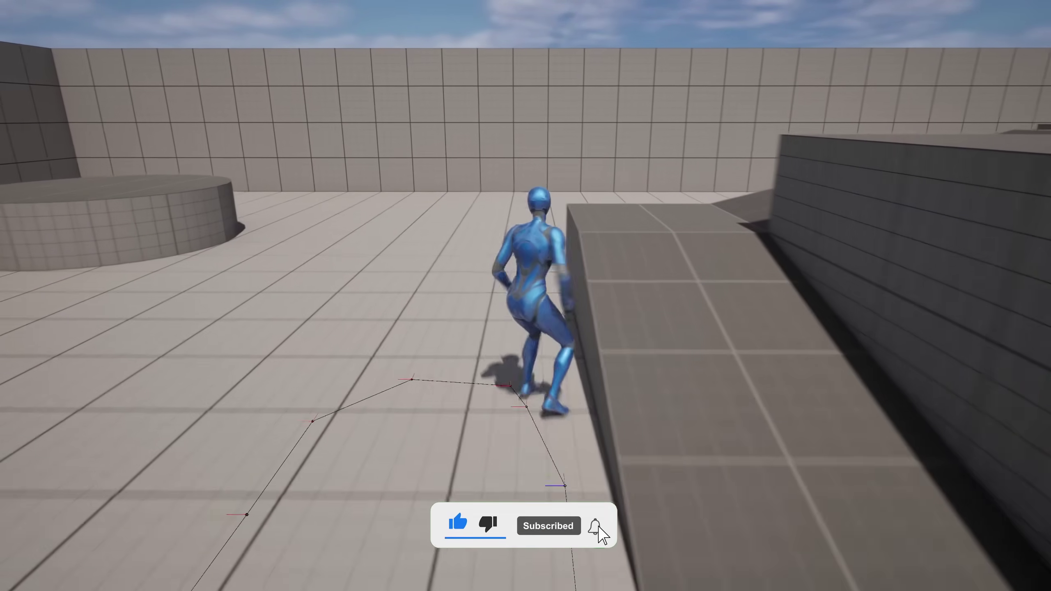
{"action": "key", "text": "a"}
{"action": "key", "text": "w"}
{"action": "key", "text": "Escape"}
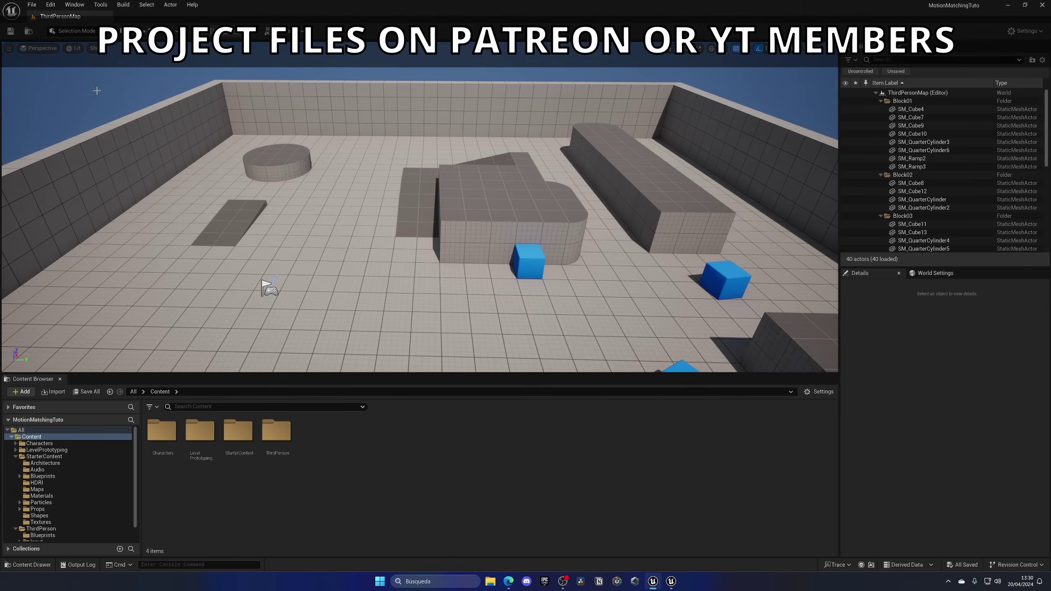
Search the plugins for "motion traje" and enable the experimental Motion Trajectory plugin, accepting its use.
{"action": "left_click", "coordinate": [51, 4]}
{"action": "left_click", "coordinate": [70, 143]}
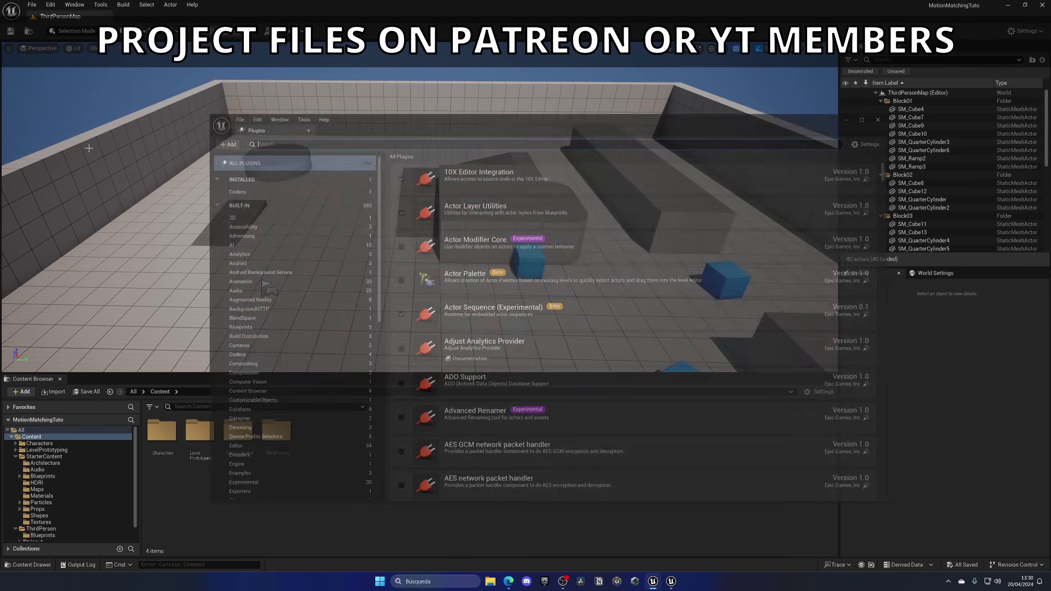
{"action": "type", "text": "moti"}
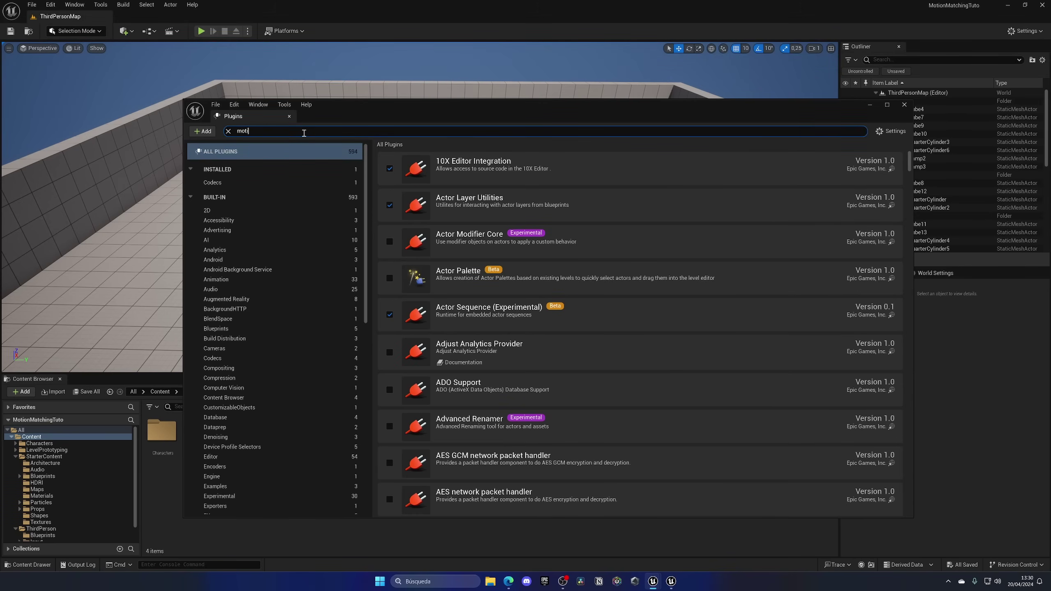
{"action": "type", "text": "on traje"}
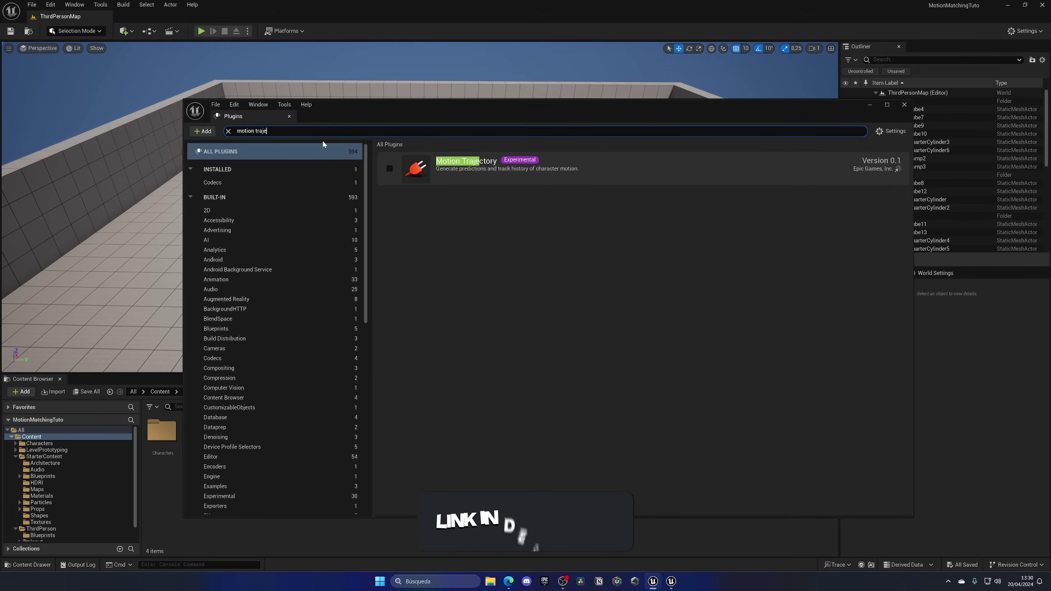
{"action": "left_click", "coordinate": [390, 168]}
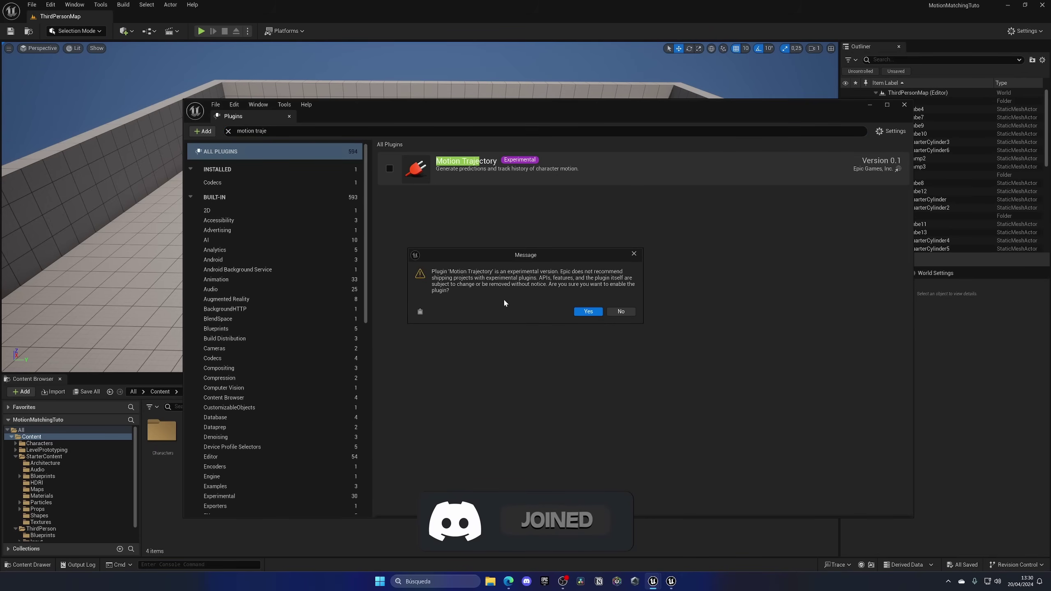
{"action": "left_click", "coordinate": [592, 312]}
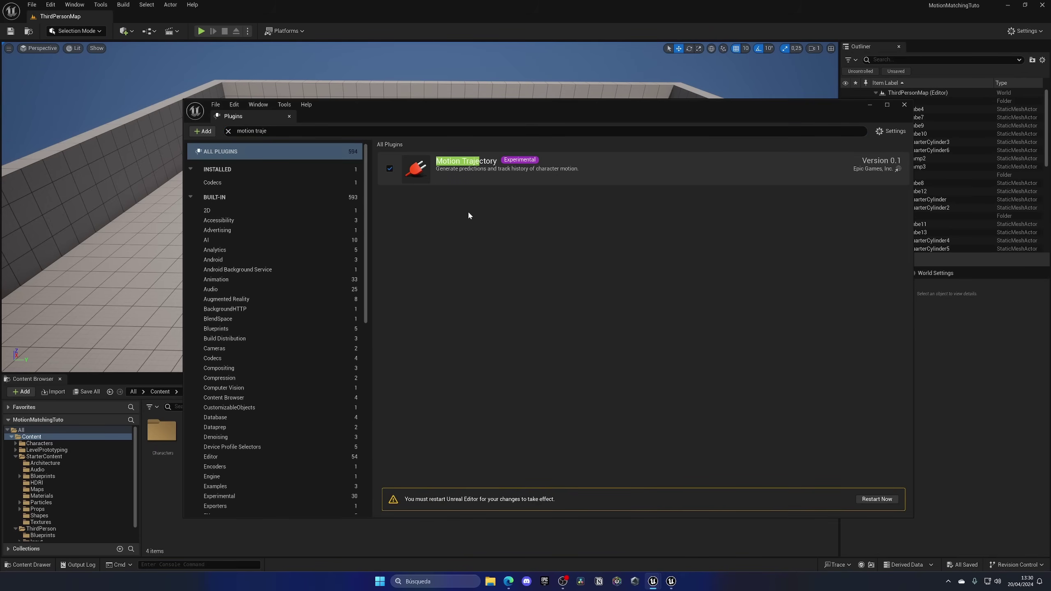
Search the plugins for "pose searc", enable the Pose Search plugin and restart the editor.
{"action": "left_click", "coordinate": [290, 132]}
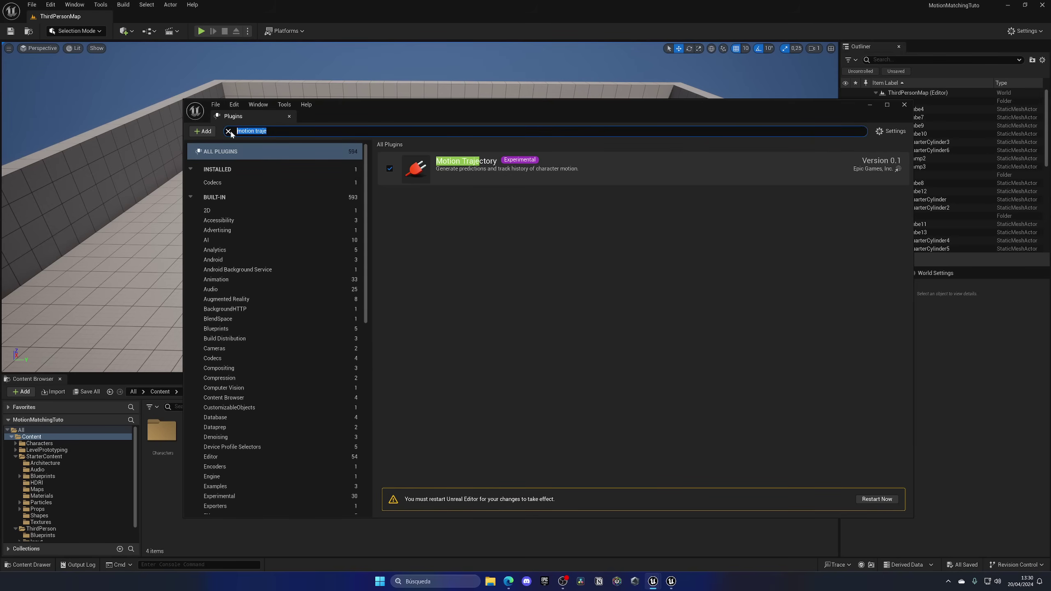
{"action": "type", "text": "pose searc"}
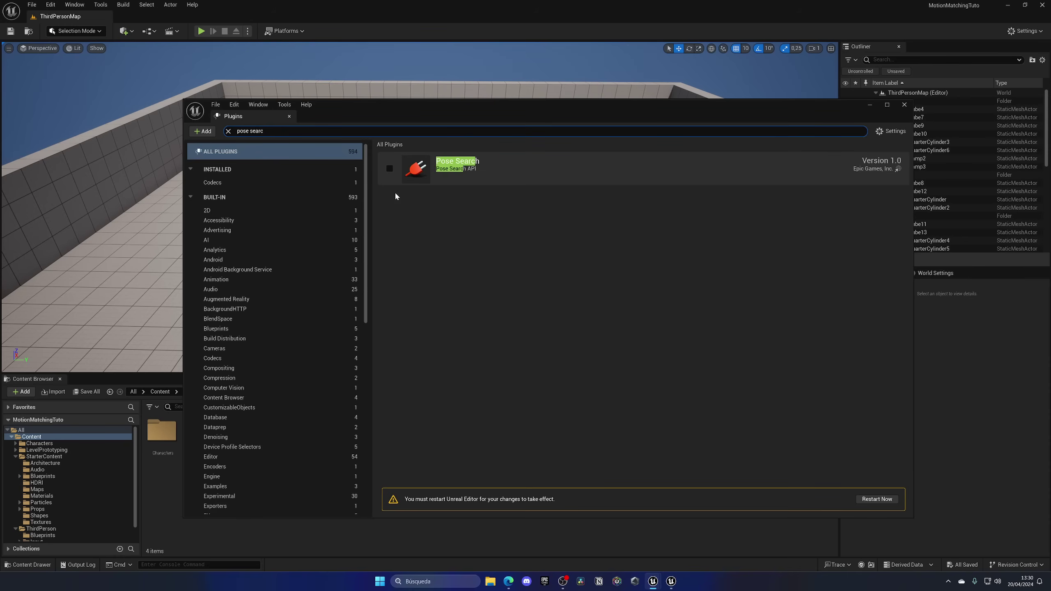
{"action": "left_click", "coordinate": [389, 169]}
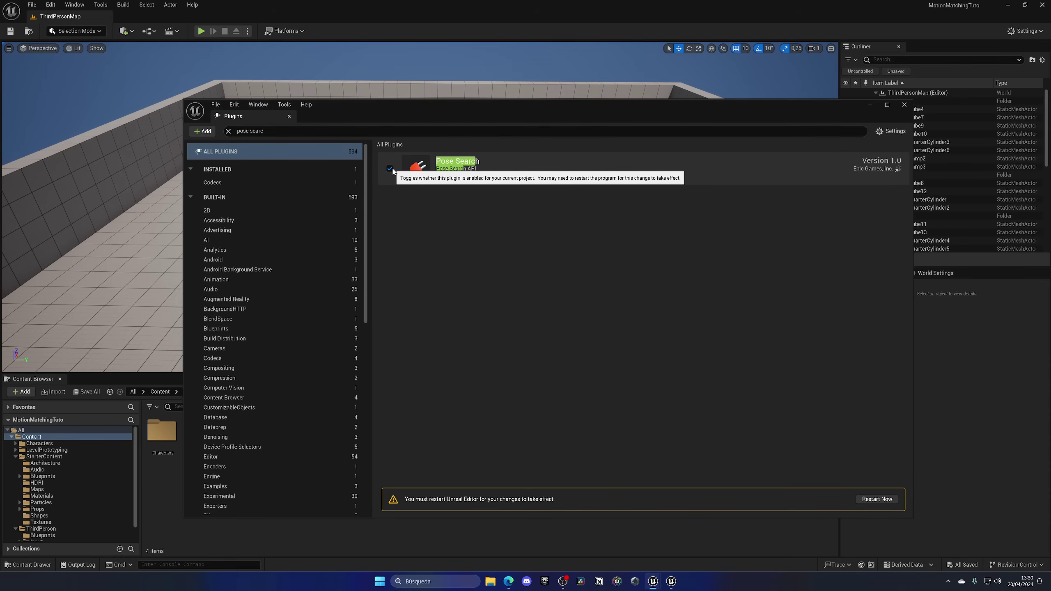
{"action": "left_click", "coordinate": [870, 502]}
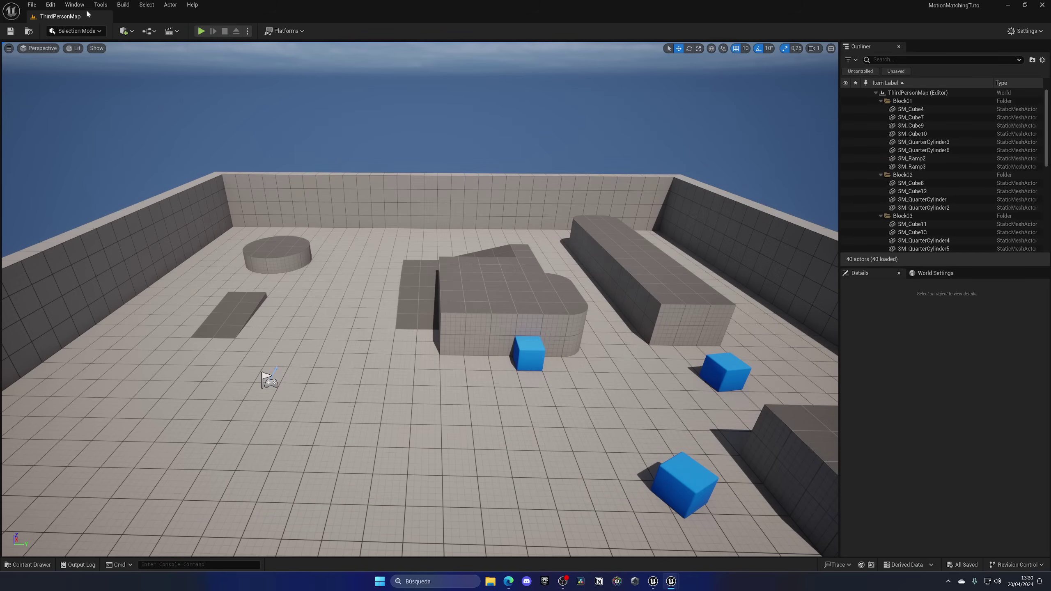
Open a Content Browser docked below the viewport, show the root Content folder and reduce the browser's height.
{"action": "left_click", "coordinate": [74, 4]}
{"action": "left_click", "coordinate": [215, 47]}
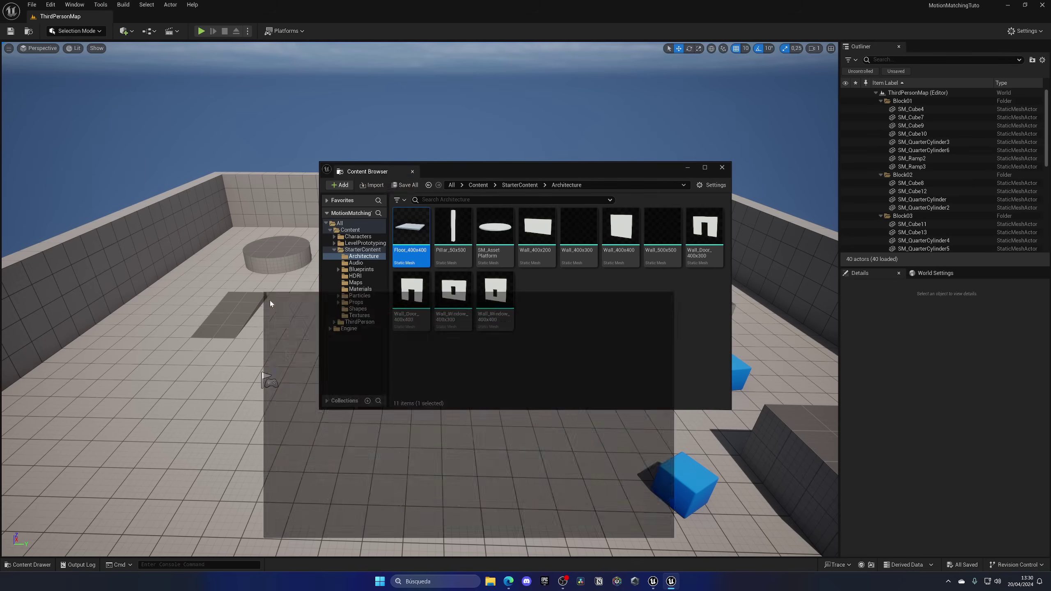
{"action": "left_click_drag", "start_coordinate": [271, 301], "coordinate": [178, 507]}
{"action": "scroll", "coordinate": [183, 448], "scroll_direction": "down", "scroll_amount": 2, "text": "ctrl"}
{"action": "left_click", "coordinate": [159, 318]}
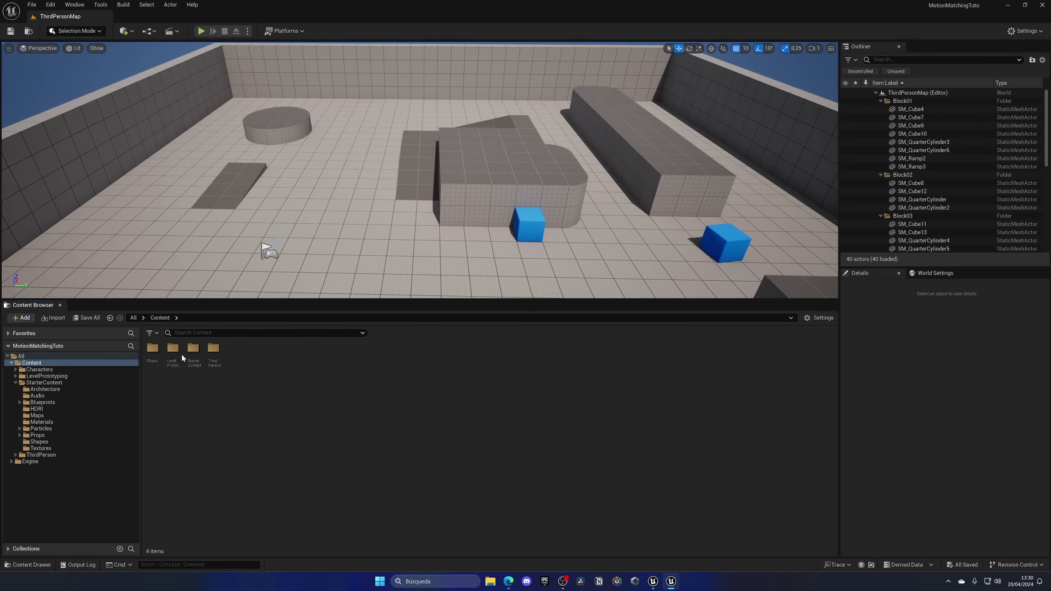
{"action": "left_click_drag", "start_coordinate": [221, 299], "coordinate": [217, 375]}
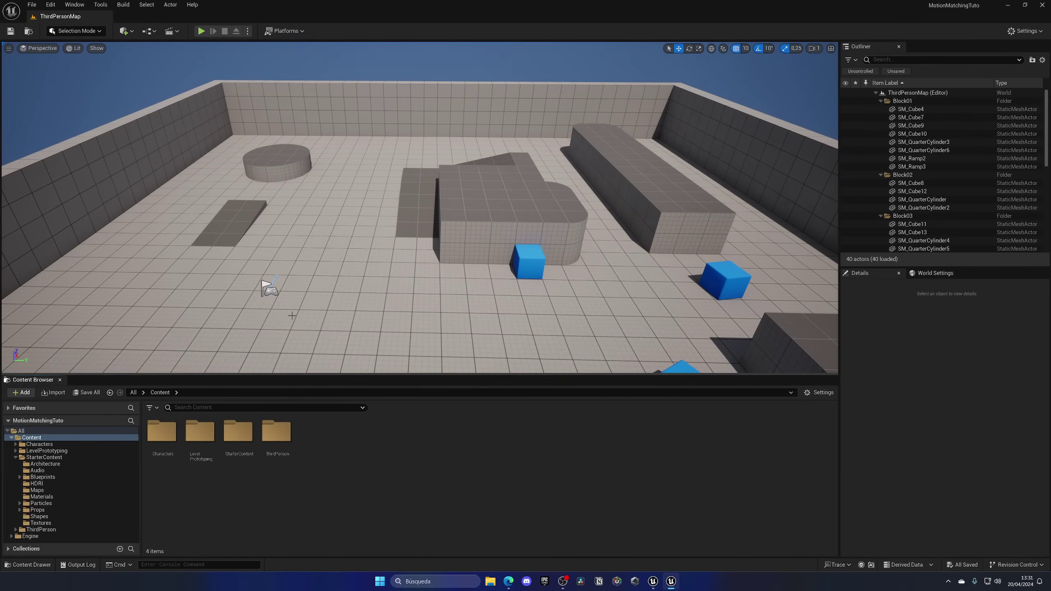
Examine the default animations in the Characters/Mannequins/Animations/Manny folder, including the run, idle and walk sequences.
{"action": "double_click", "coordinate": [172, 461]}
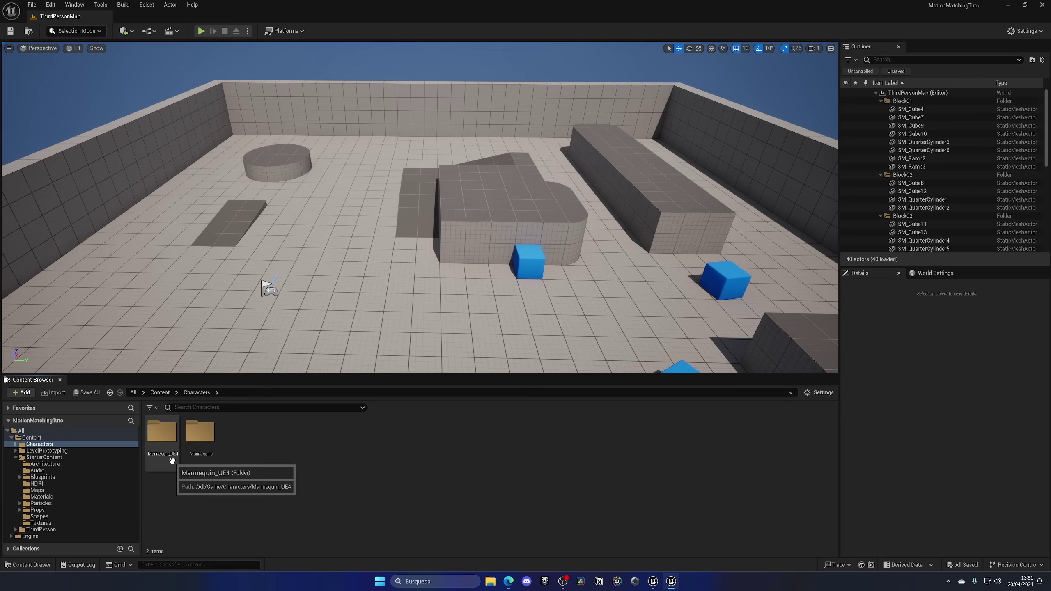
{"action": "double_click", "coordinate": [198, 459]}
{"action": "double_click", "coordinate": [174, 460]}
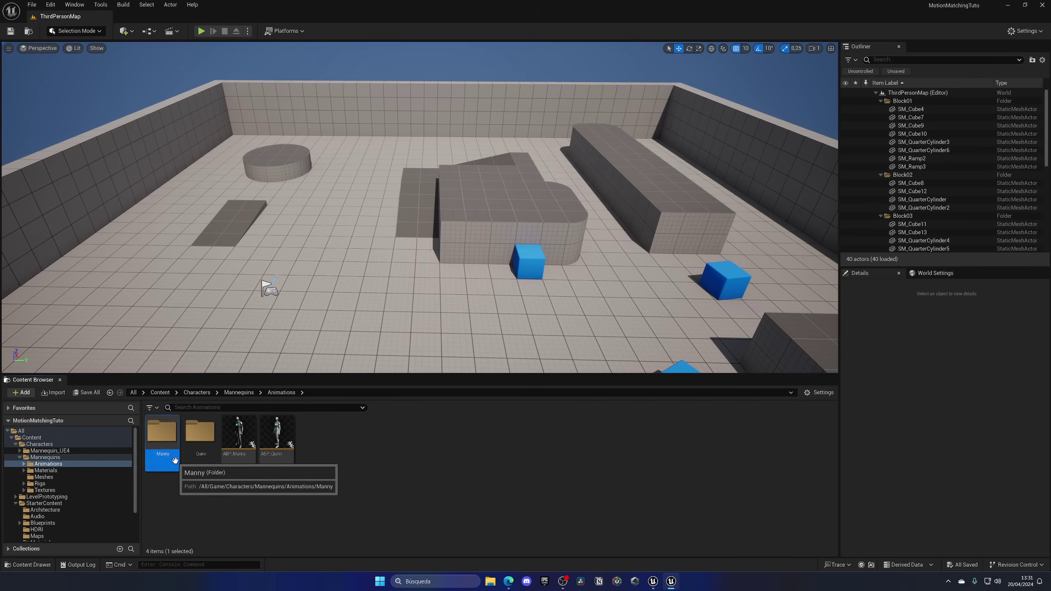
{"action": "double_click", "coordinate": [174, 460]}
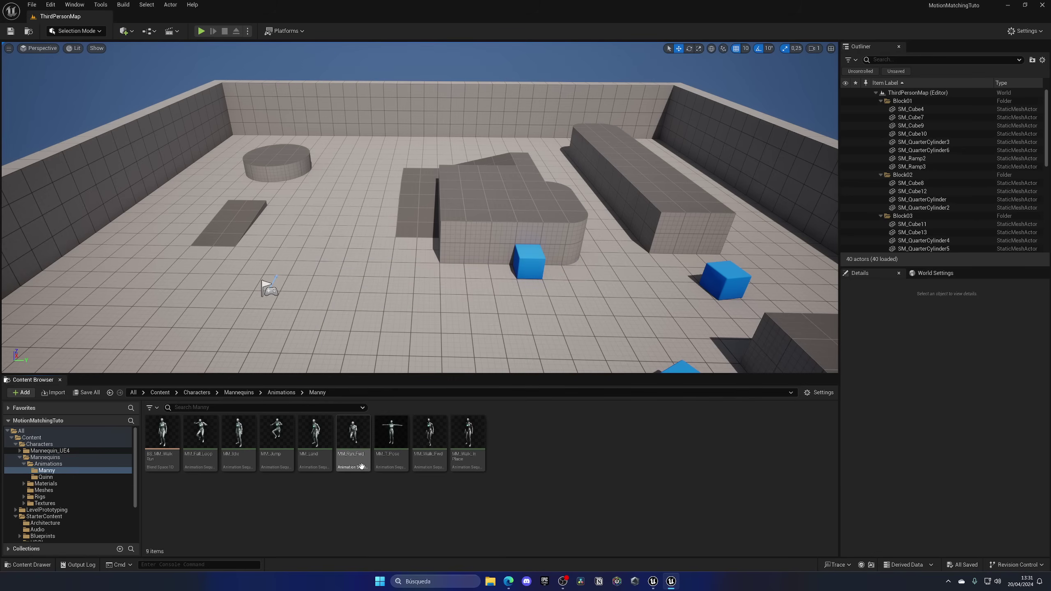
{"action": "left_click", "coordinate": [362, 466]}
{"action": "left_click", "coordinate": [245, 460]}
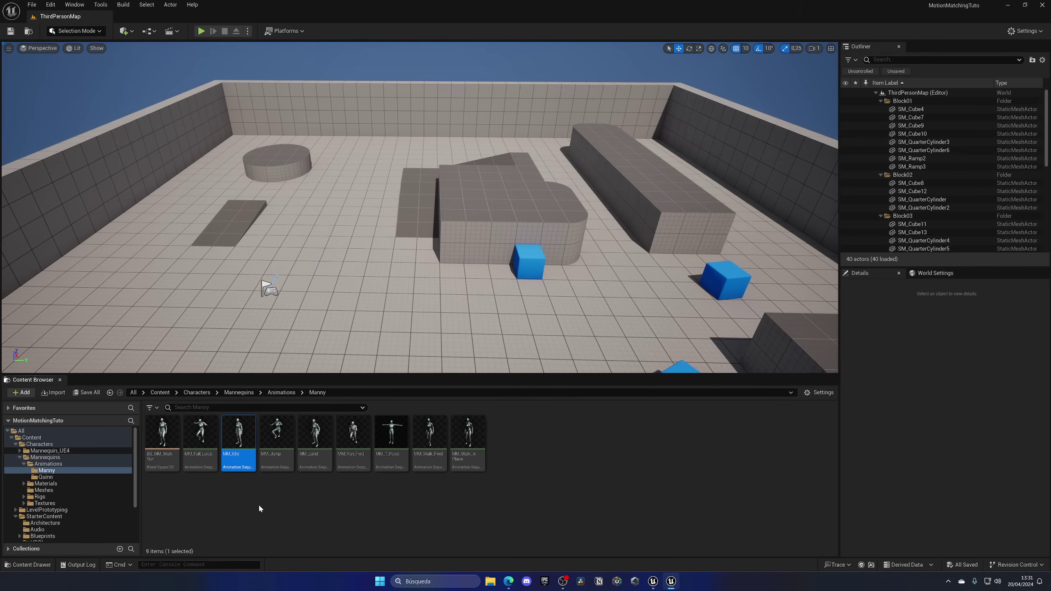
{"action": "left_click", "coordinate": [437, 453]}
{"action": "left_click", "coordinate": [415, 504]}
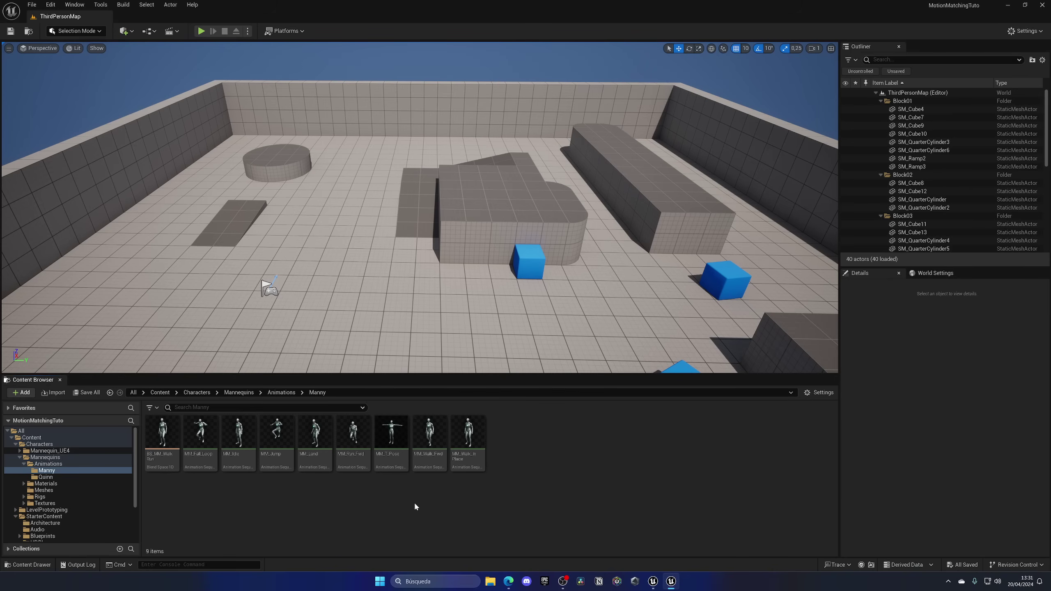
Switch to the LyraStarterGame project and open the Characters/Heroes/Mannequin/Animations/Locomotion/Unarmed folder.
{"action": "left_click", "coordinate": [652, 582]}
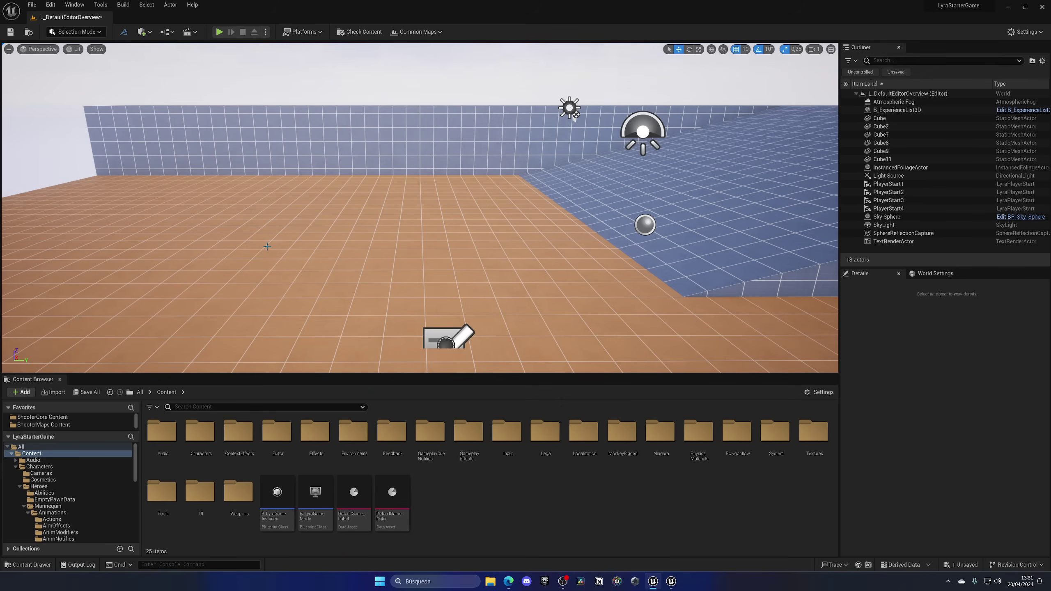
{"action": "double_click", "coordinate": [200, 431]}
{"action": "double_click", "coordinate": [239, 439]}
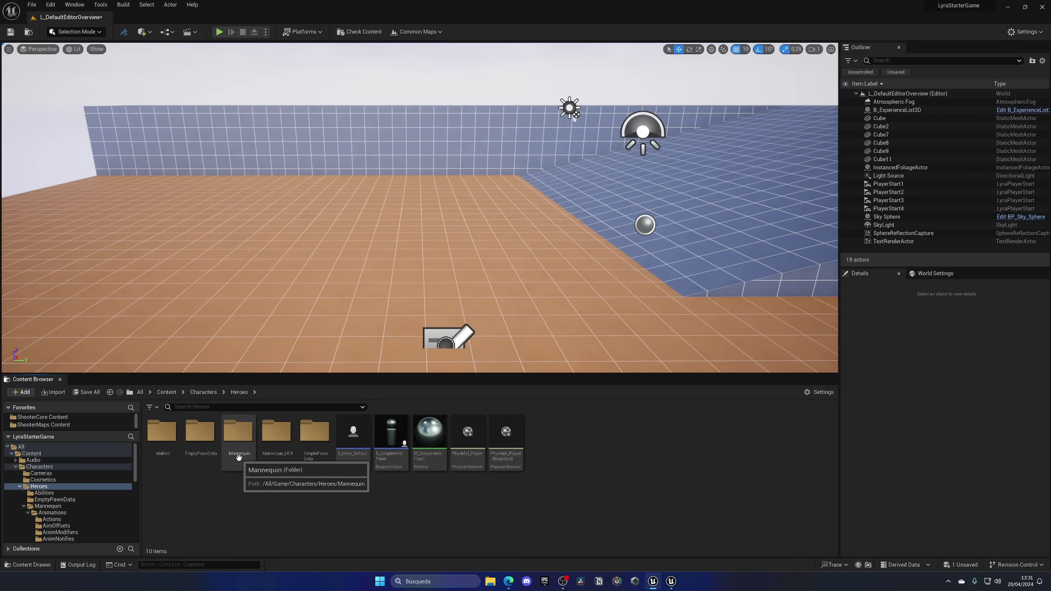
{"action": "double_click", "coordinate": [239, 459]}
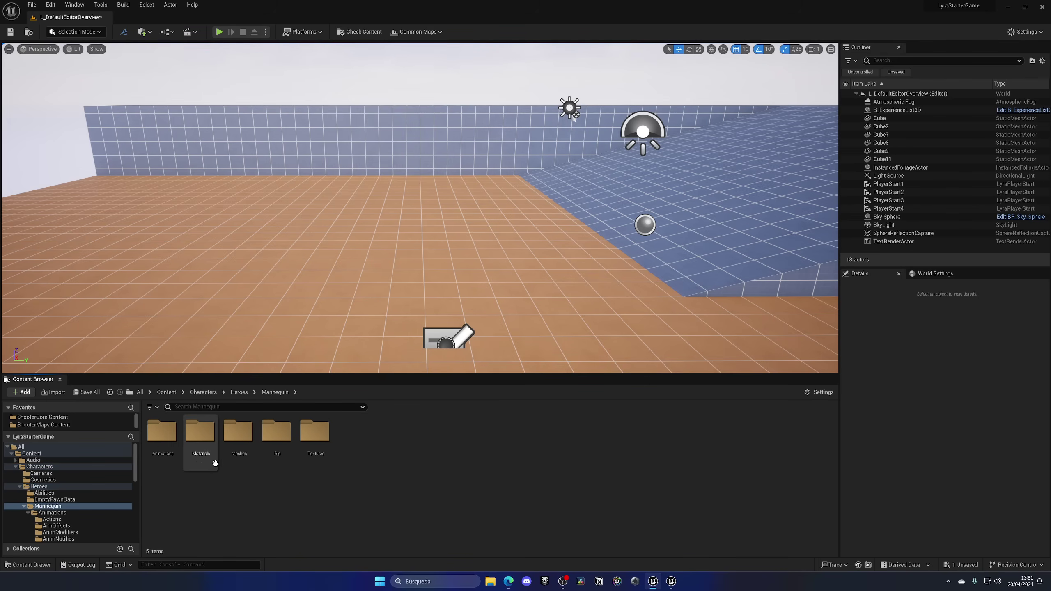
{"action": "double_click", "coordinate": [175, 460]}
{"action": "double_click", "coordinate": [381, 451]}
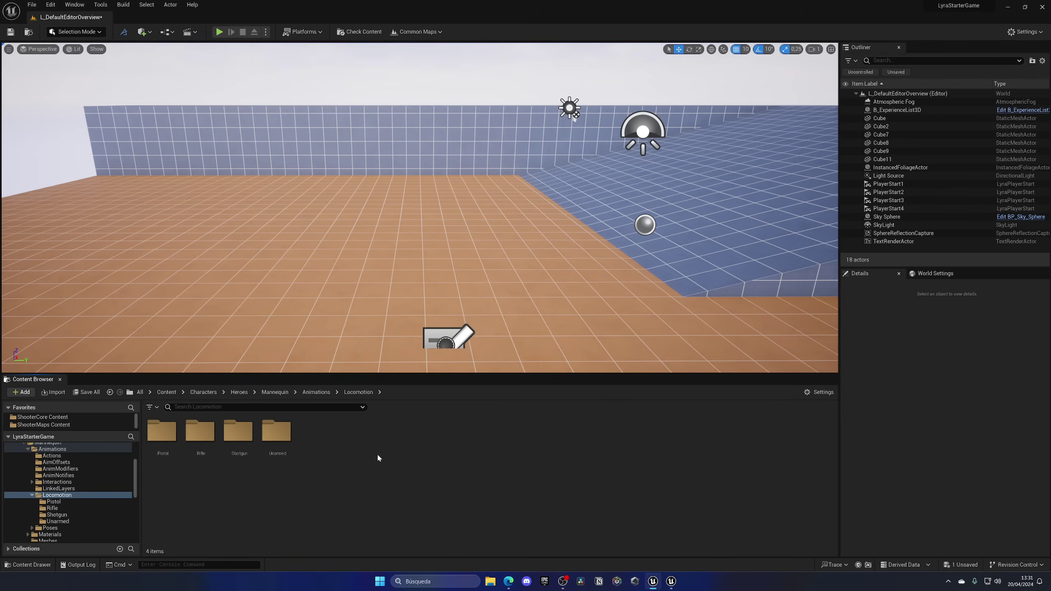
{"action": "left_click", "coordinate": [261, 441]}
{"action": "double_click", "coordinate": [261, 441]}
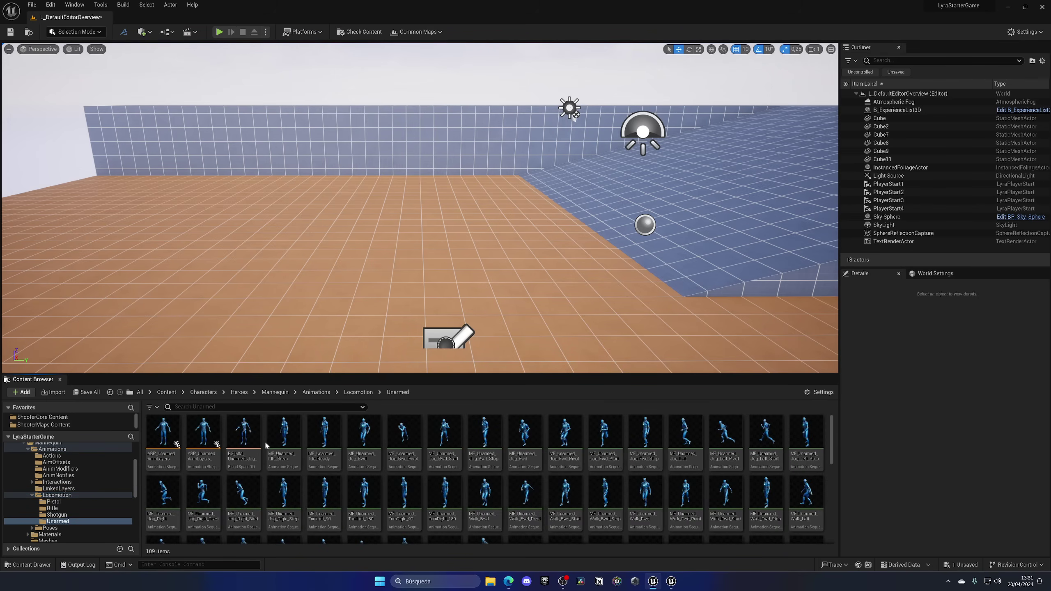
Filter the Unarmed folder's contents to show only Animation Sequence assets.
{"action": "scroll", "coordinate": [264, 441], "scroll_direction": "down", "scroll_amount": 3}
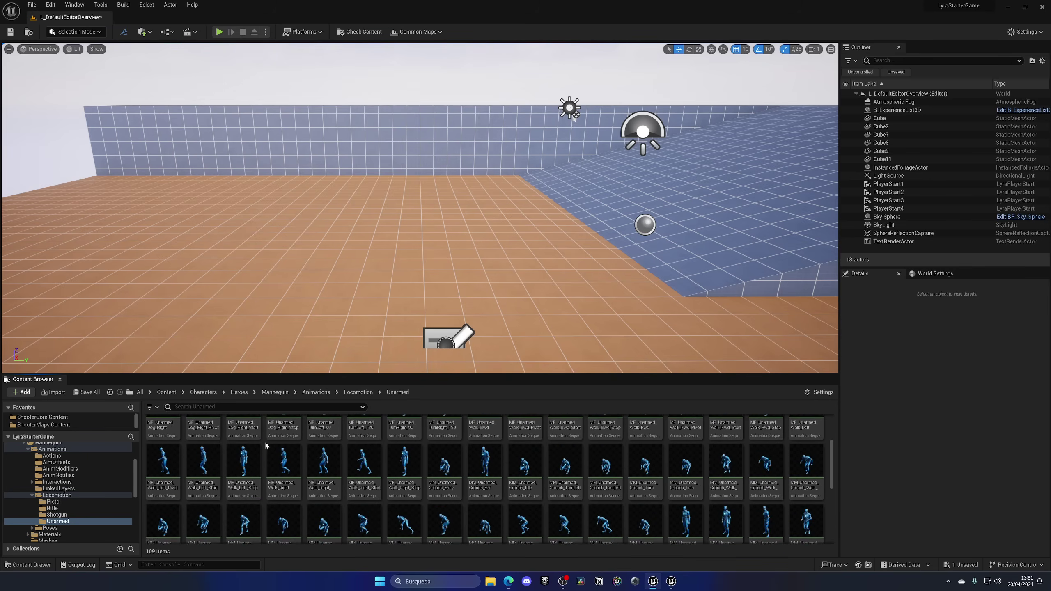
{"action": "scroll", "coordinate": [264, 440], "scroll_direction": "up", "scroll_amount": 5}
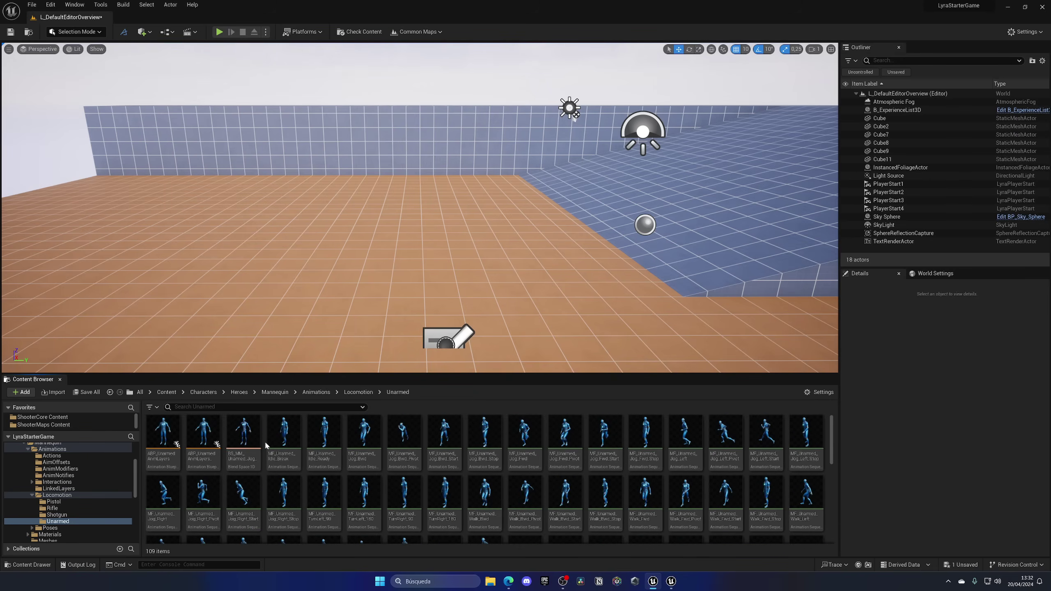
{"action": "left_click", "coordinate": [151, 406]}
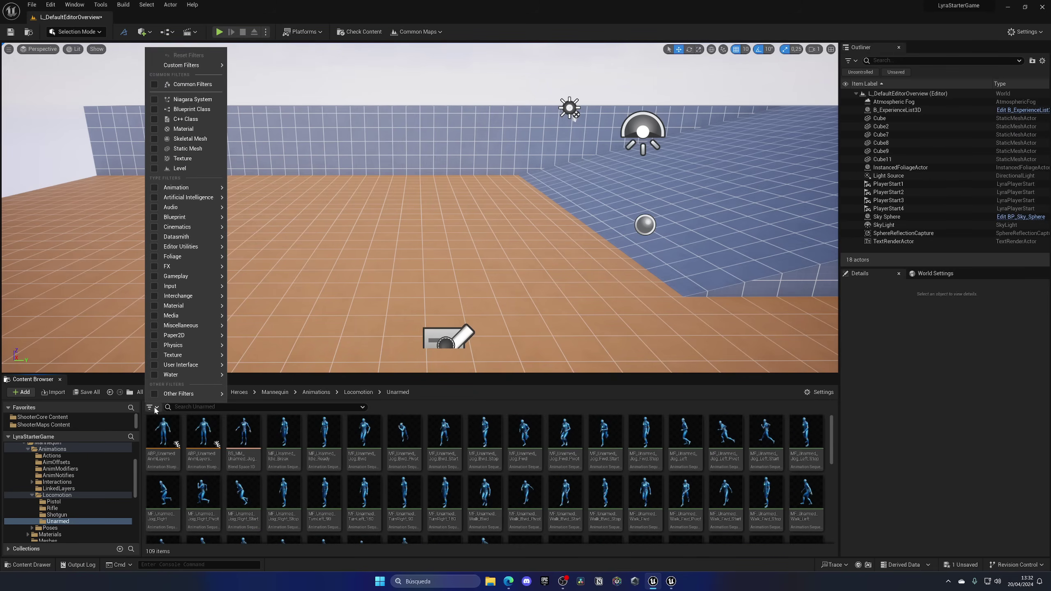
{"action": "mouse_move", "coordinate": [177, 187]}
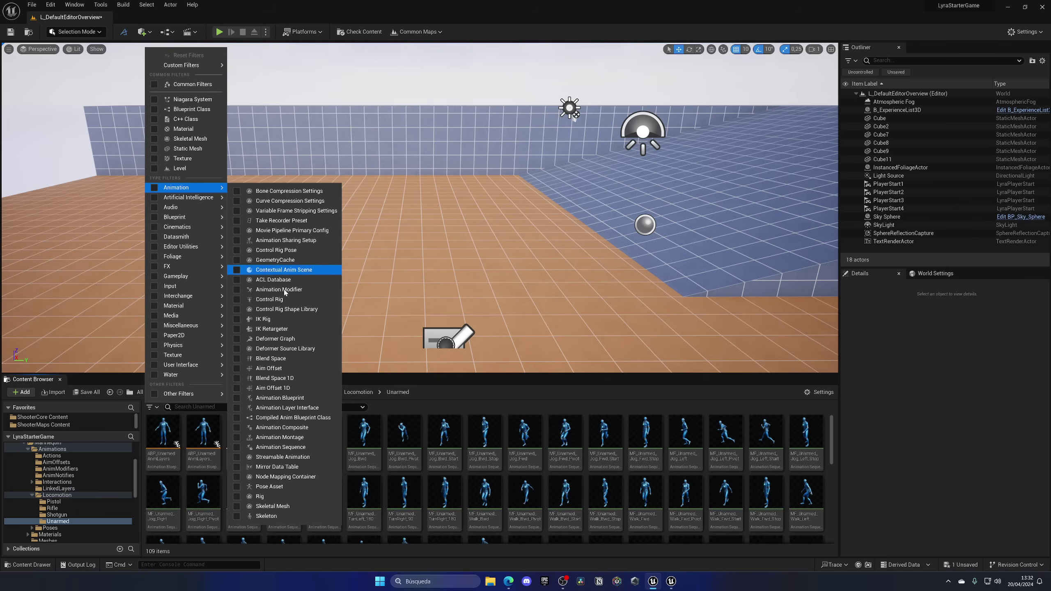
{"action": "left_click", "coordinate": [278, 447]}
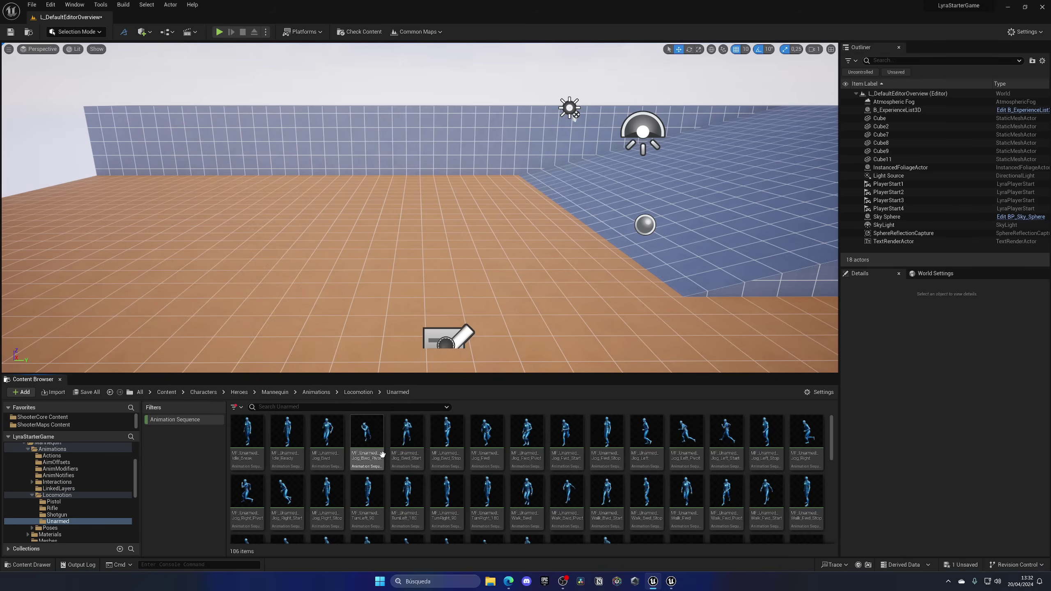
Select all Animation Sequences in the Unarmed folder and start migrating them without saving the L_DefaultEditorOverview level.
{"action": "scroll", "coordinate": [382, 454], "scroll_direction": "down", "scroll_amount": 3}
{"action": "scroll", "coordinate": [382, 455], "scroll_direction": "up", "scroll_amount": 3}
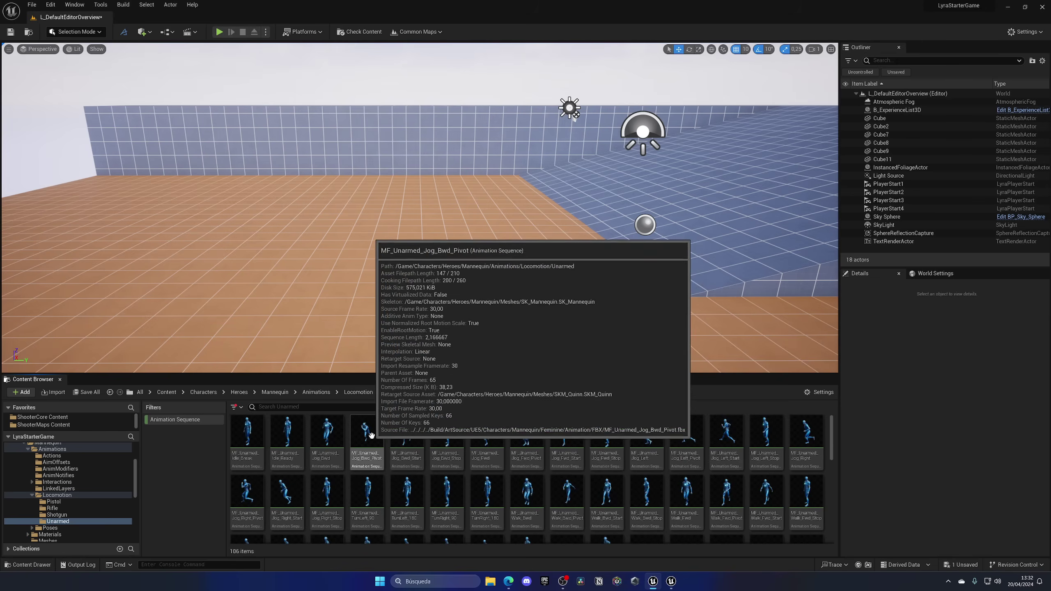
{"action": "left_click", "coordinate": [487, 435]}
{"action": "key", "text": "ctrl+a"}
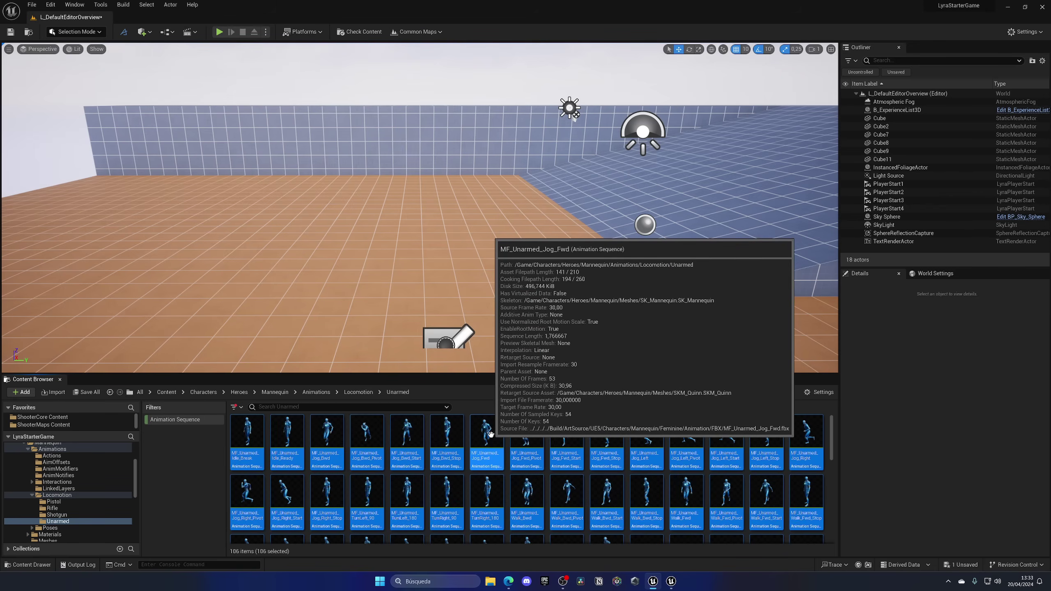
{"action": "right_click", "coordinate": [492, 441]}
{"action": "mouse_move", "coordinate": [550, 321]}
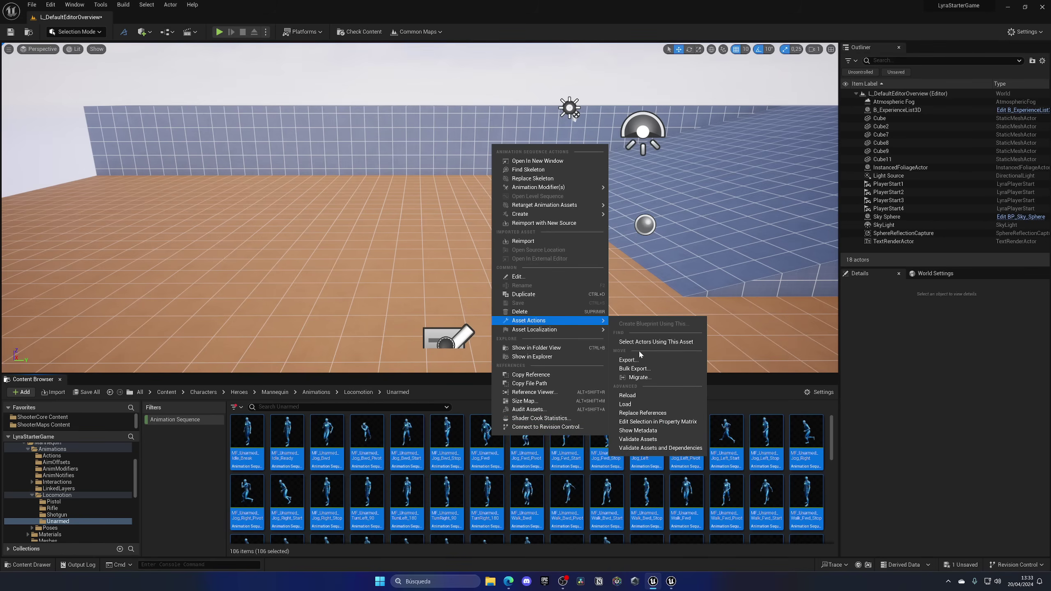
{"action": "left_click", "coordinate": [640, 378]}
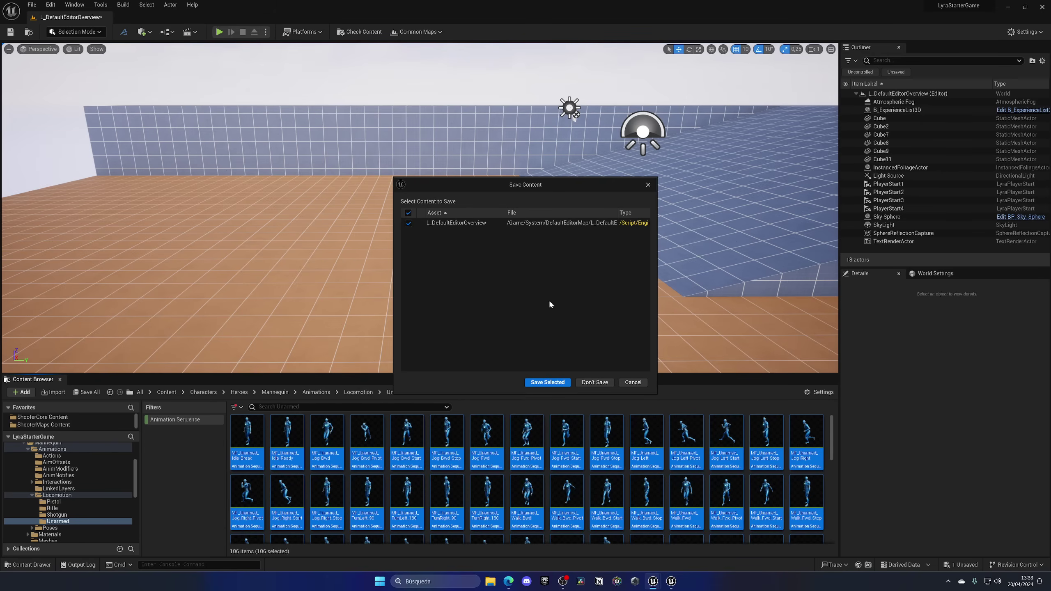
{"action": "left_click", "coordinate": [592, 380]}
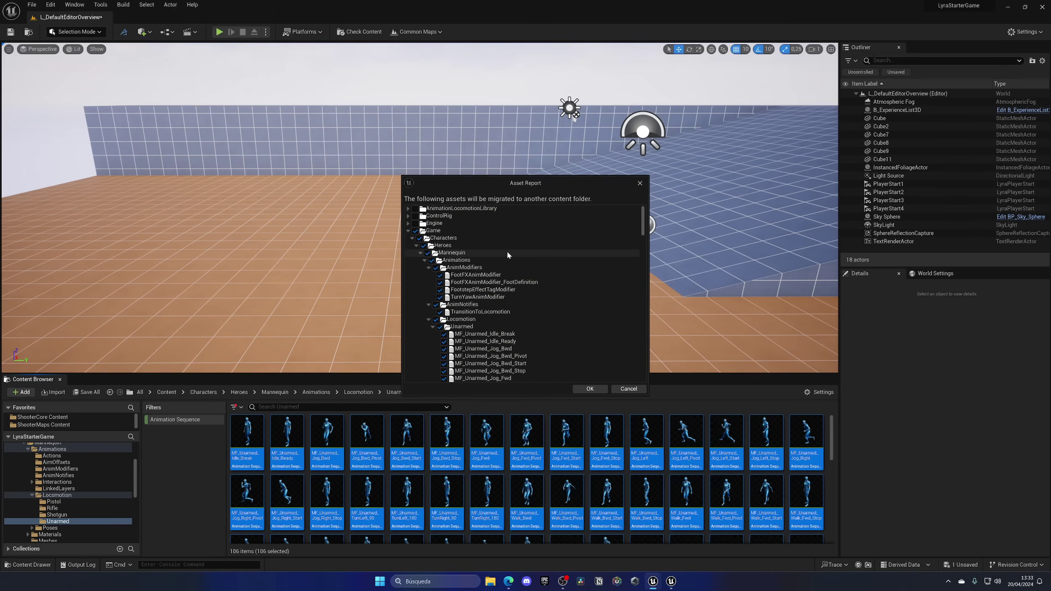
Review and accept the list of assets to migrate, choosing the MotionMatchingTuto project's Content folder as the destination.
{"action": "scroll", "coordinate": [508, 253], "scroll_direction": "down", "scroll_amount": 5}
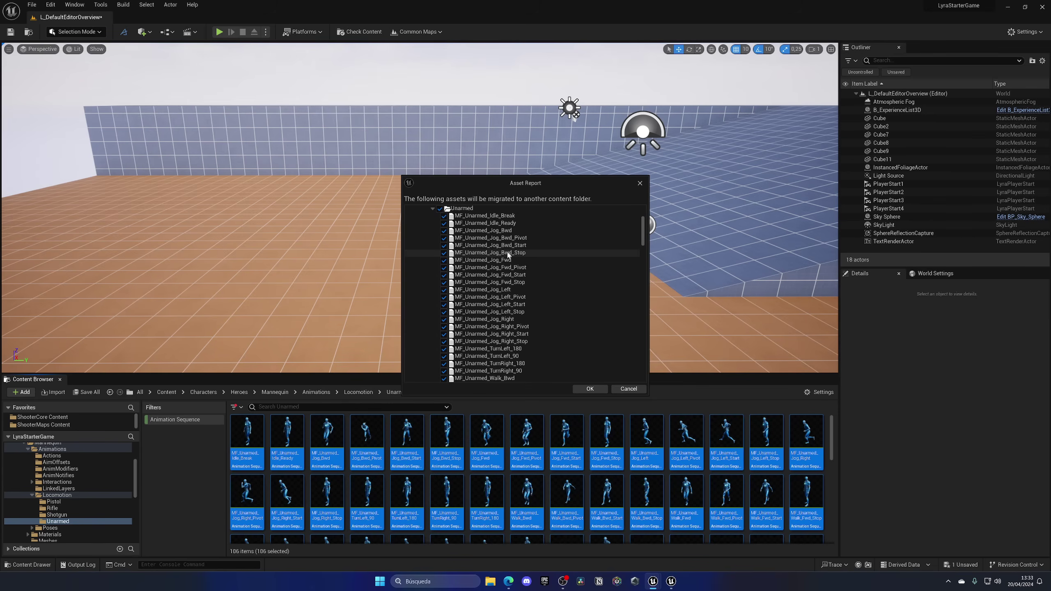
{"action": "scroll", "coordinate": [508, 254], "scroll_direction": "up", "scroll_amount": 5}
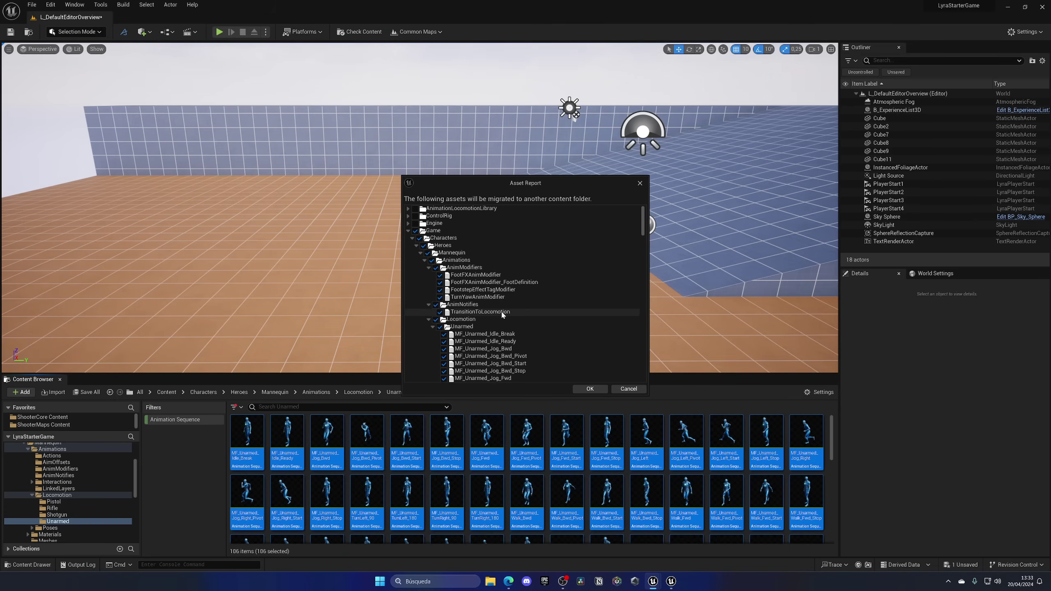
{"action": "left_click", "coordinate": [584, 391]}
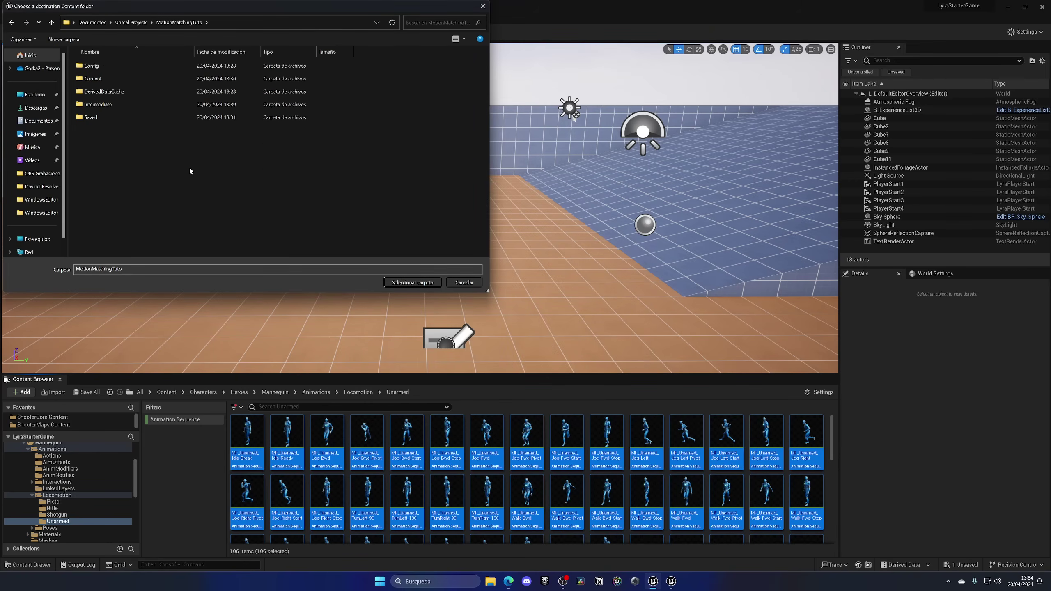
{"action": "double_click", "coordinate": [99, 80]}
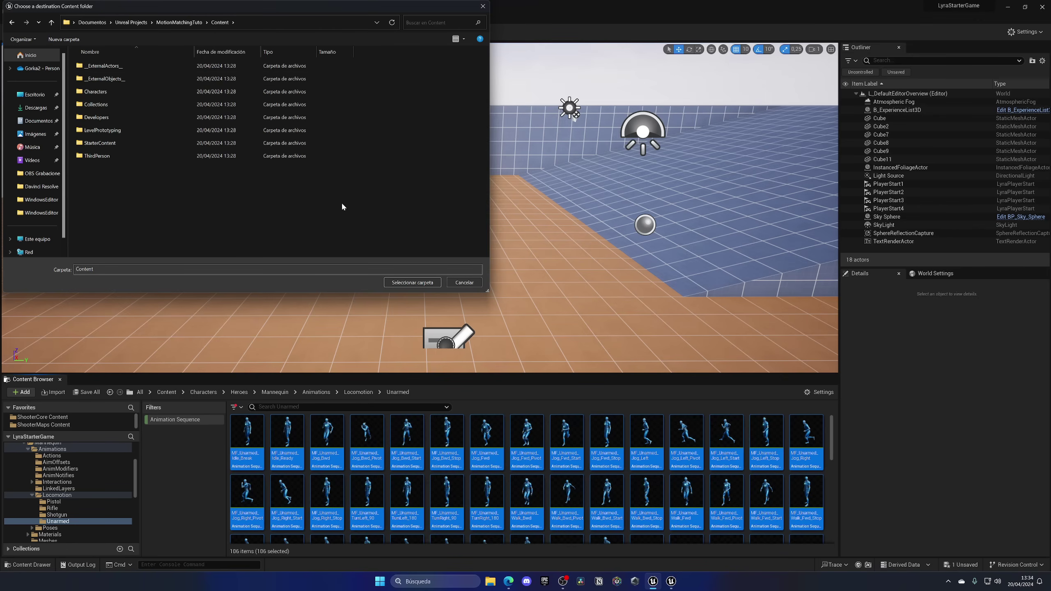
{"action": "left_click", "coordinate": [412, 282]}
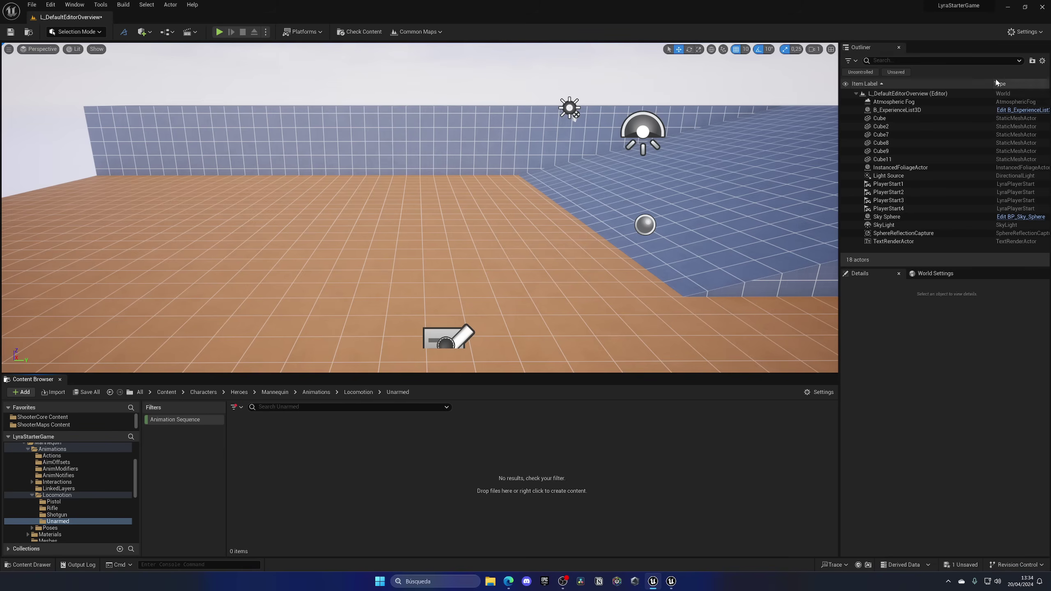
Minimize LyraStarterGame to return to the MotionMatchingTuto project and open the migrated Characters/Heroes/Mannequin/Animations/Locomotion/Unarmed folder.
{"action": "left_click", "coordinate": [1008, 7]}
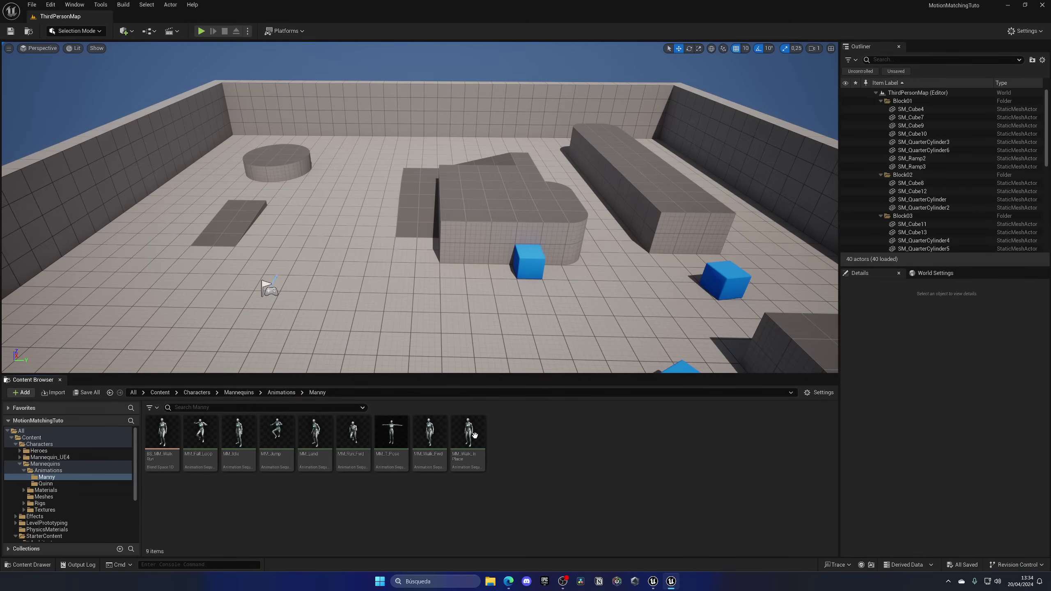
{"action": "left_click", "coordinate": [157, 394]}
{"action": "double_click", "coordinate": [161, 455]}
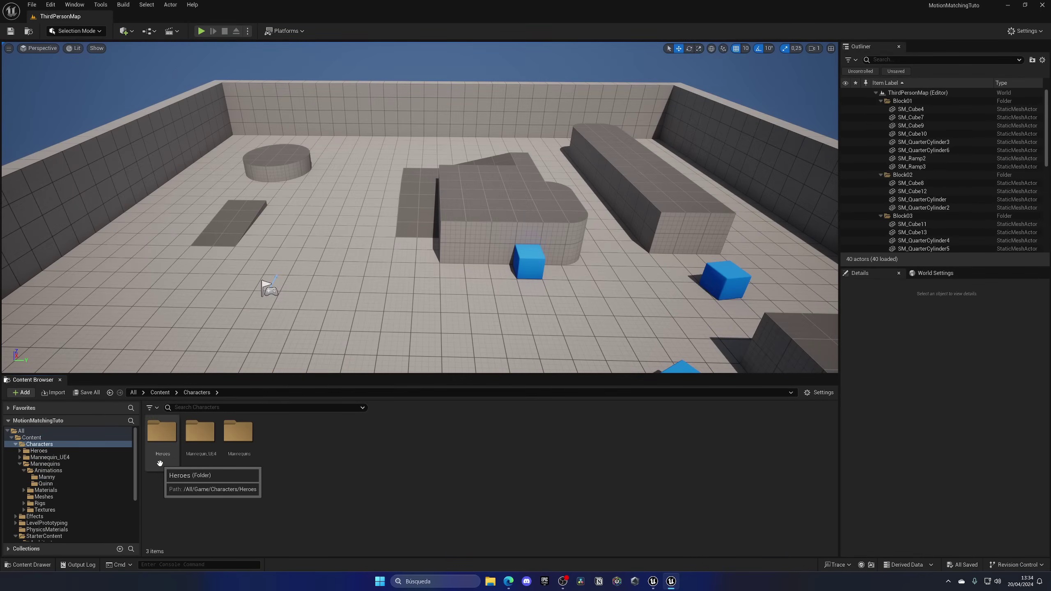
{"action": "double_click", "coordinate": [160, 462]}
{"action": "double_click", "coordinate": [159, 463]}
{"action": "double_click", "coordinate": [159, 462]}
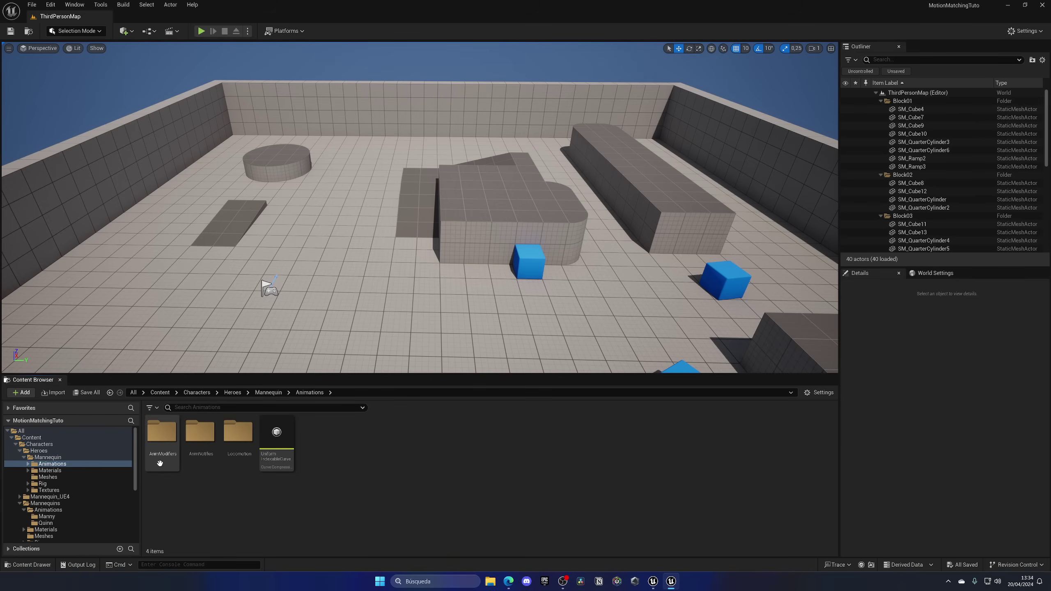
{"action": "double_click", "coordinate": [234, 455]}
{"action": "double_click", "coordinate": [162, 452]}
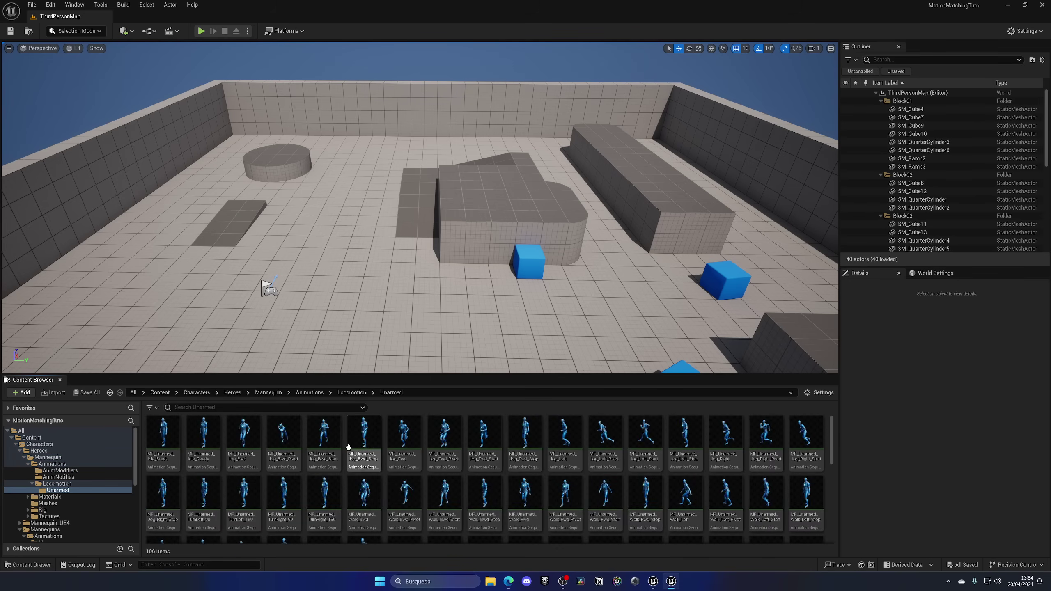
Create a Pose Search Schema in the root Content folder using the first-listed SK_Mannequin skeleton and name it PSS_MotionMatching.
{"action": "left_click", "coordinate": [159, 392]}
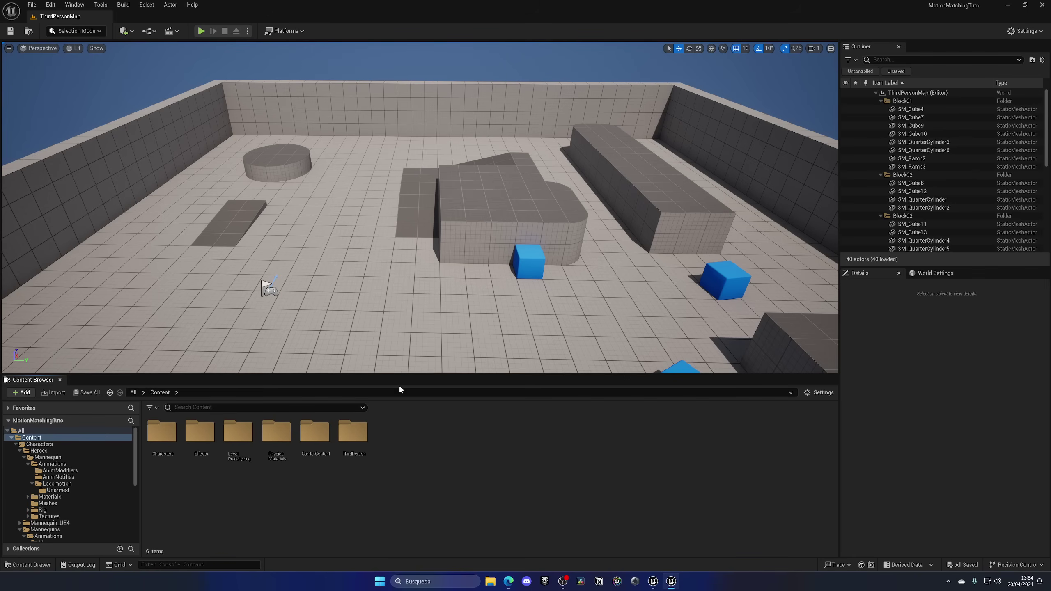
{"action": "right_click", "coordinate": [413, 446]}
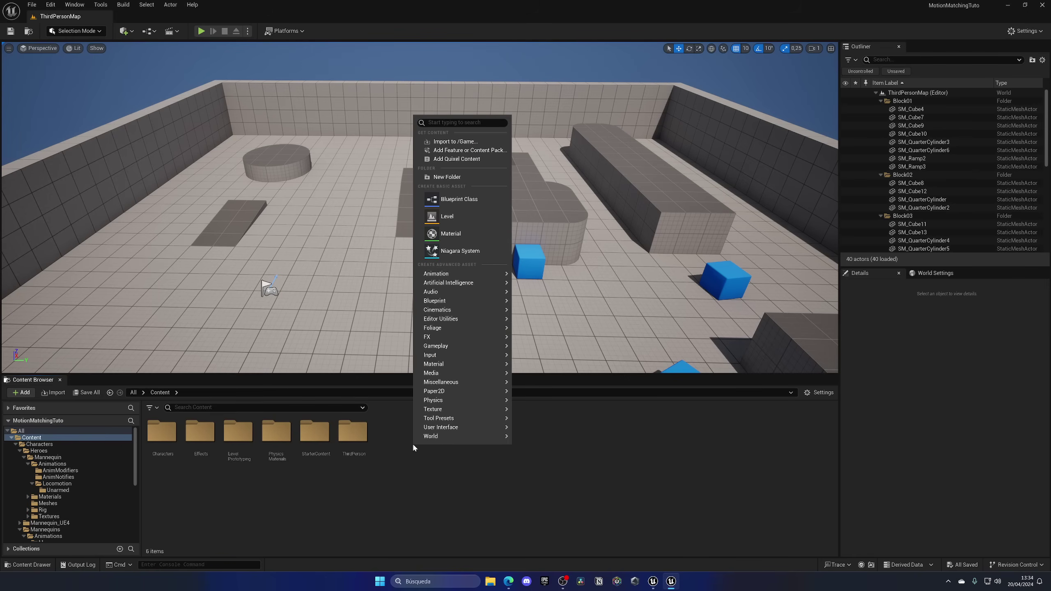
{"action": "mouse_move", "coordinate": [444, 275]}
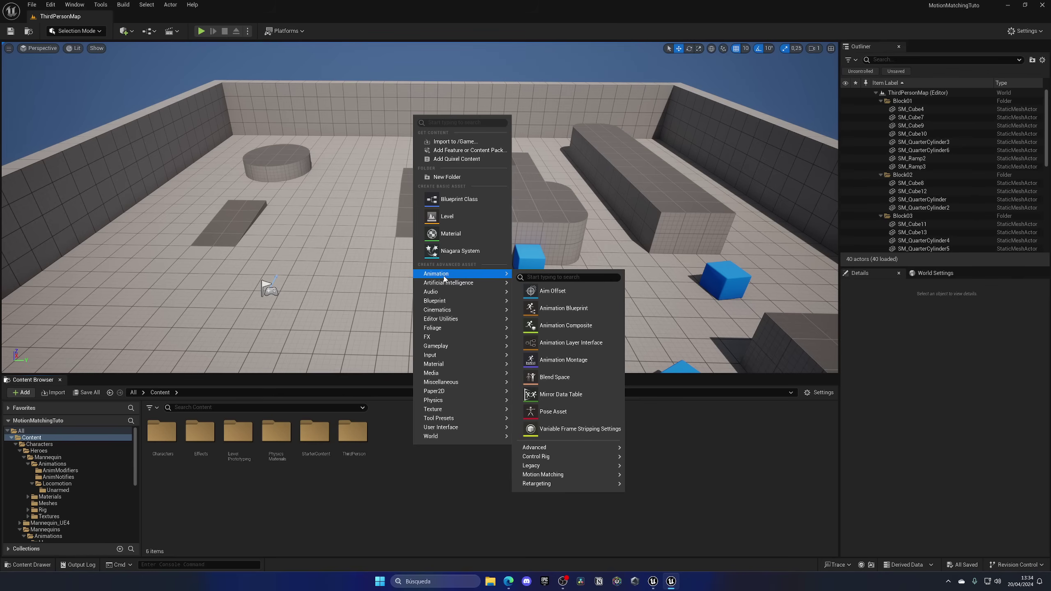
{"action": "mouse_move", "coordinate": [546, 476]}
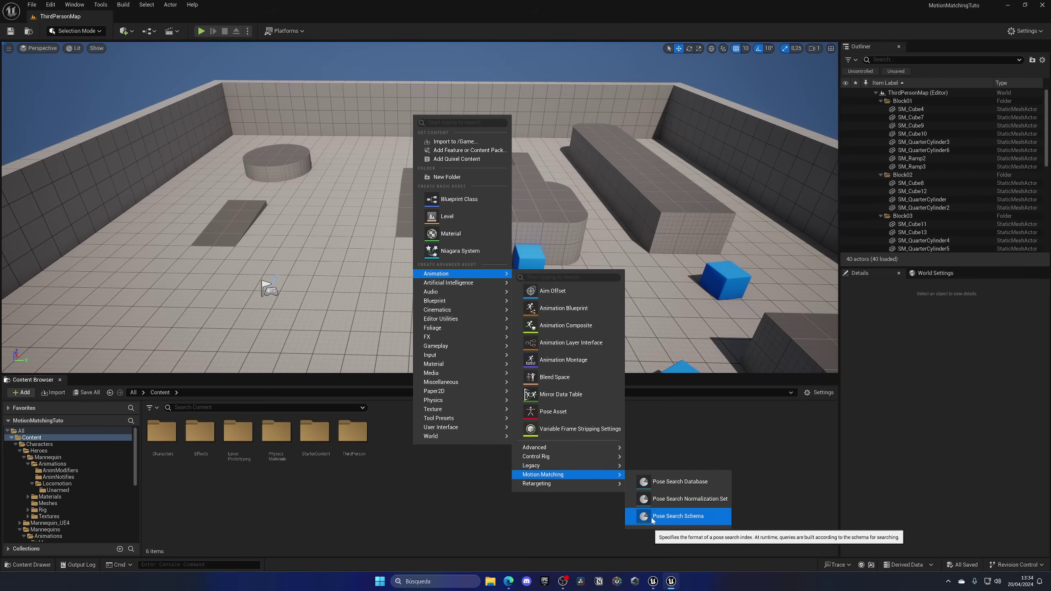
{"action": "left_click", "coordinate": [681, 516]}
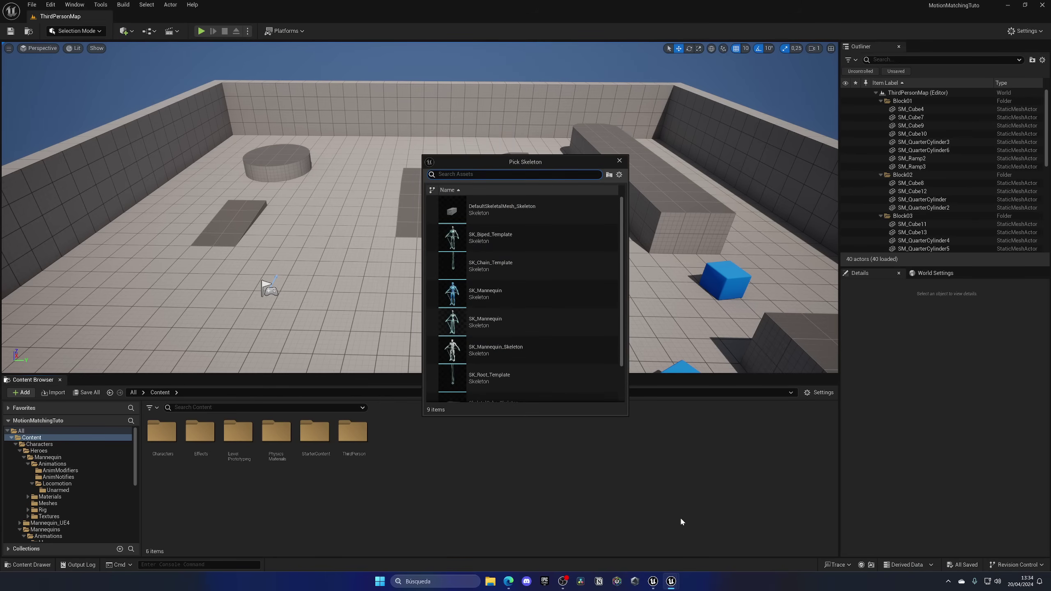
{"action": "left_click", "coordinate": [519, 302]}
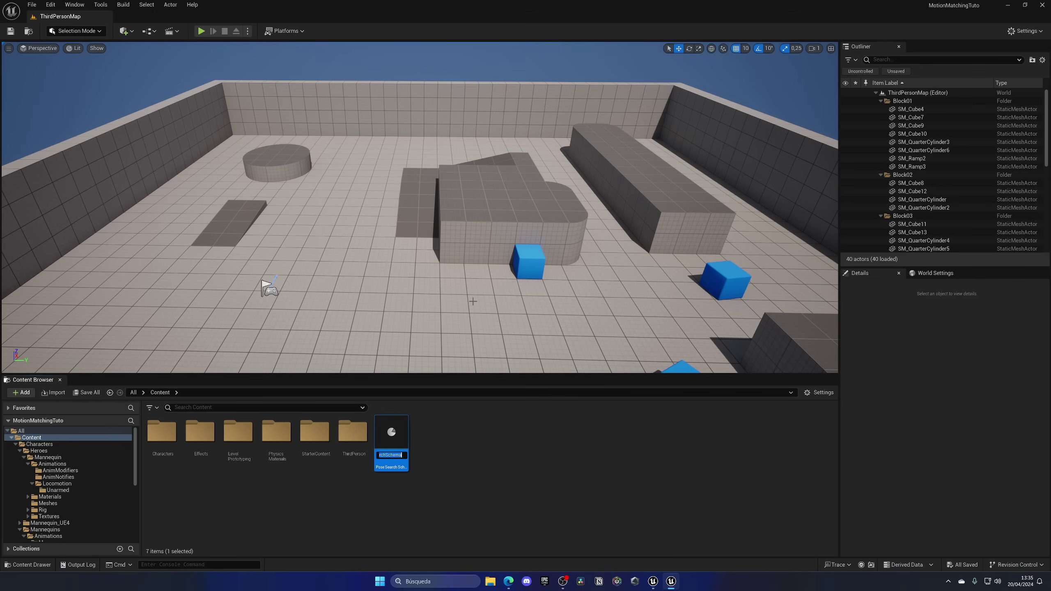
{"action": "type", "text": "PSS"}
{"action": "type", "text": "_MotionMat"}
{"action": "type", "text": "ching"}
{"action": "key", "text": "Return"}
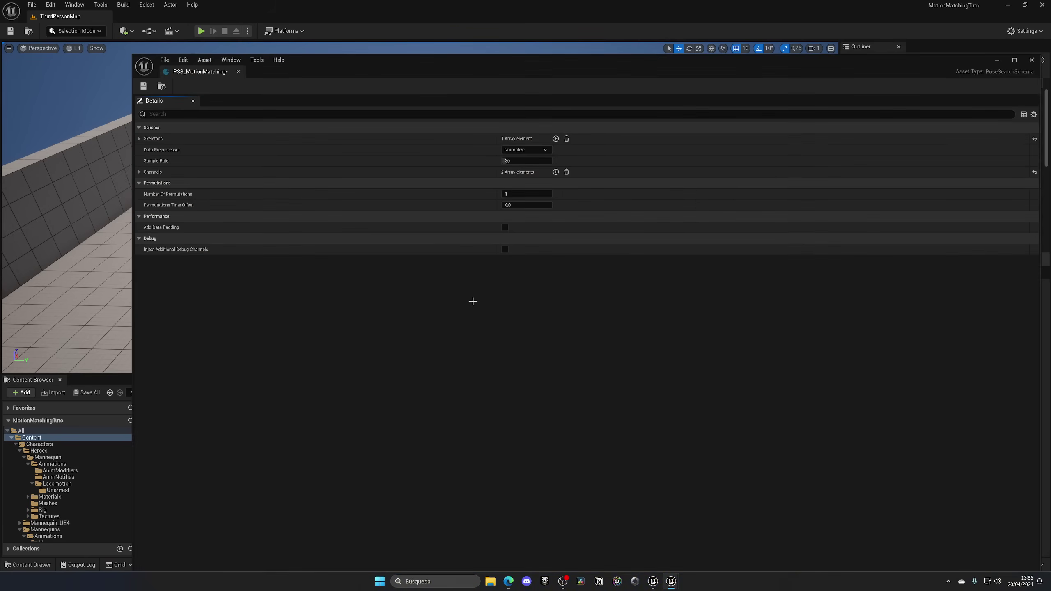
Dock the PSS_MotionMatching editor beside the level tab and examine its Skeletons array, Trajectory Channel and Pose Channel settings.
{"action": "left_click_drag", "start_coordinate": [223, 73], "coordinate": [157, 16]}
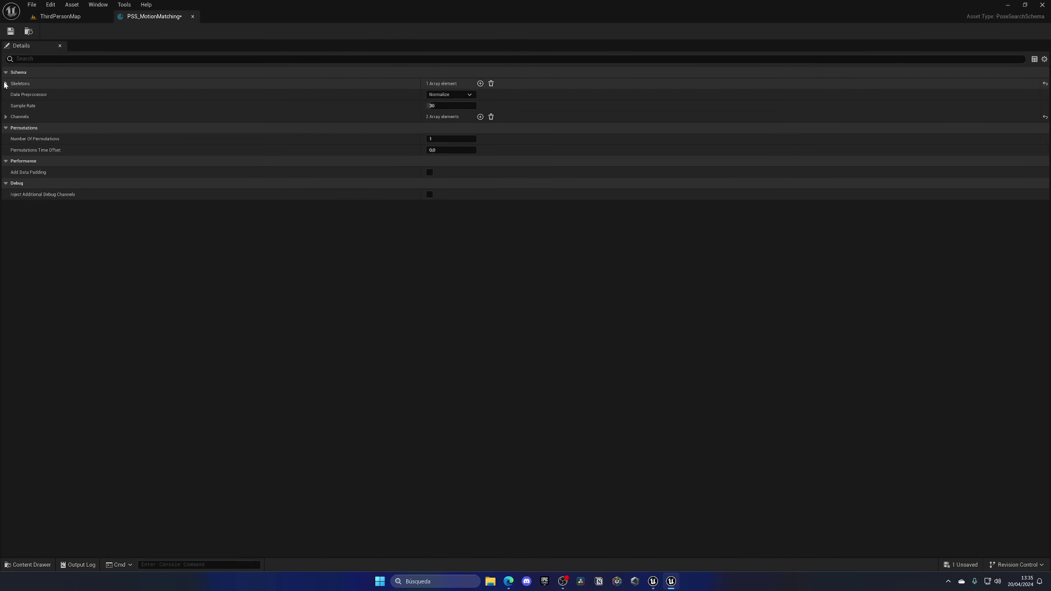
{"action": "left_click", "coordinate": [5, 83]}
{"action": "left_click", "coordinate": [5, 129]}
{"action": "left_click", "coordinate": [12, 140]}
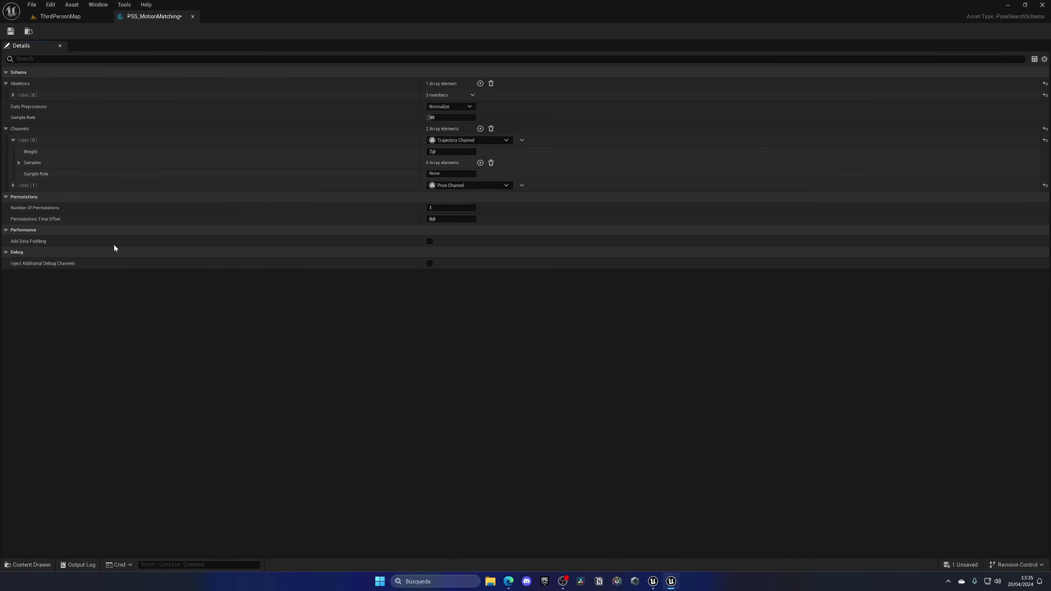
{"action": "left_click", "coordinate": [14, 185]}
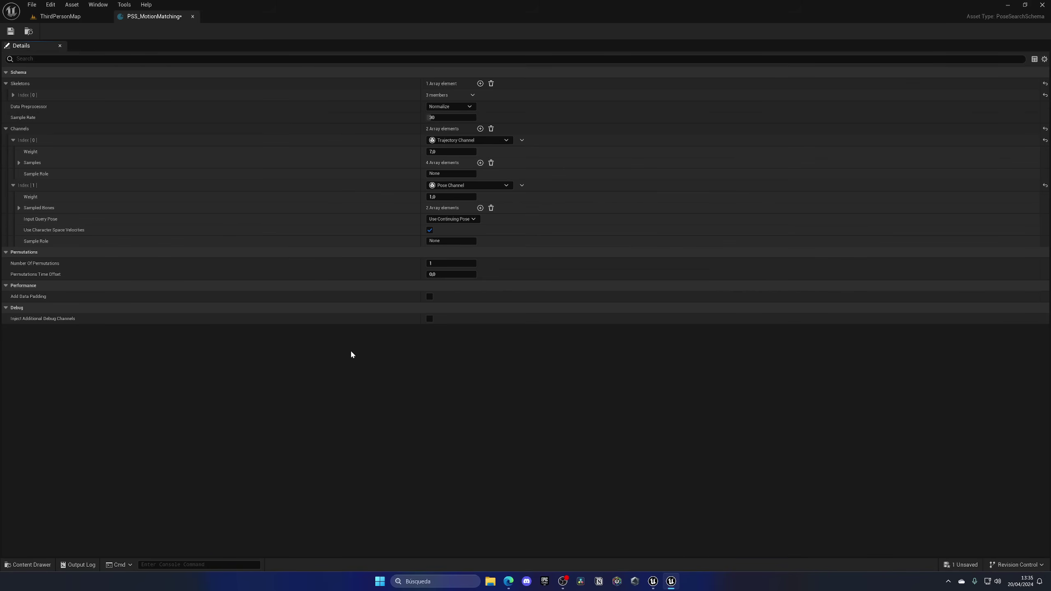
Save the PSS_MotionMatching schema and close its editor.
{"action": "left_click", "coordinate": [10, 32]}
{"action": "left_click", "coordinate": [192, 16]}
{"action": "left_click", "coordinate": [471, 510]}
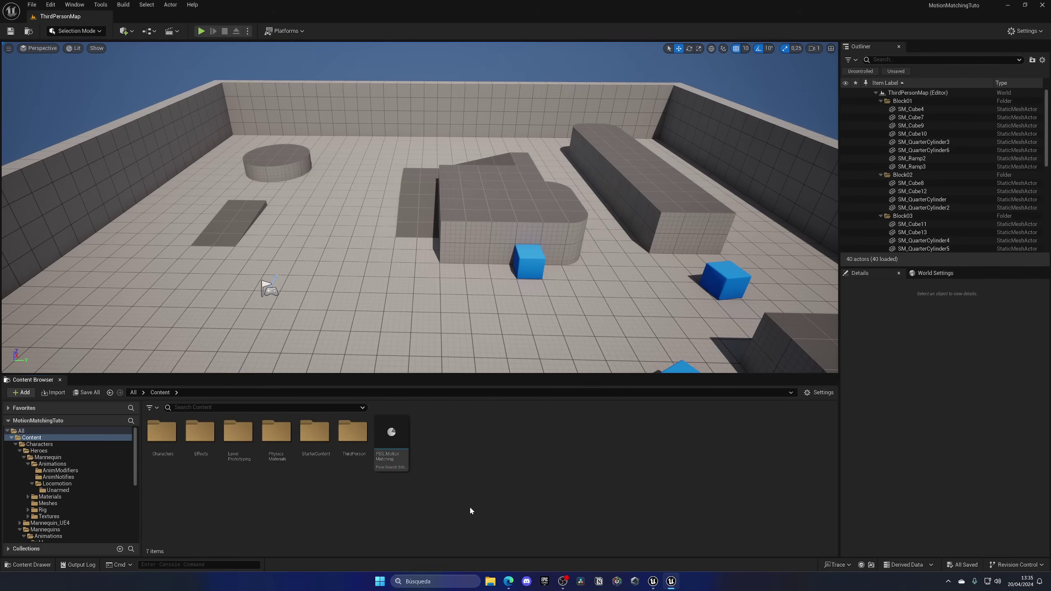
Create a Pose Search Database based on PSS_MotionMatching, name it PSD_MotionMatching and open it docked beside the level tab.
{"action": "right_click", "coordinate": [439, 434]}
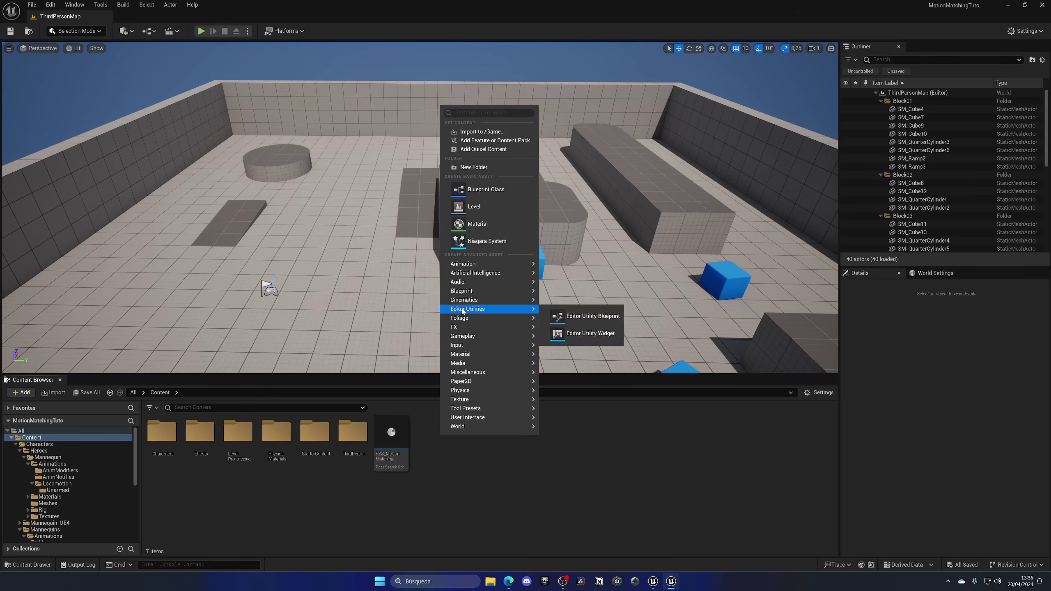
{"action": "mouse_move", "coordinate": [497, 264]}
{"action": "mouse_move", "coordinate": [579, 465]}
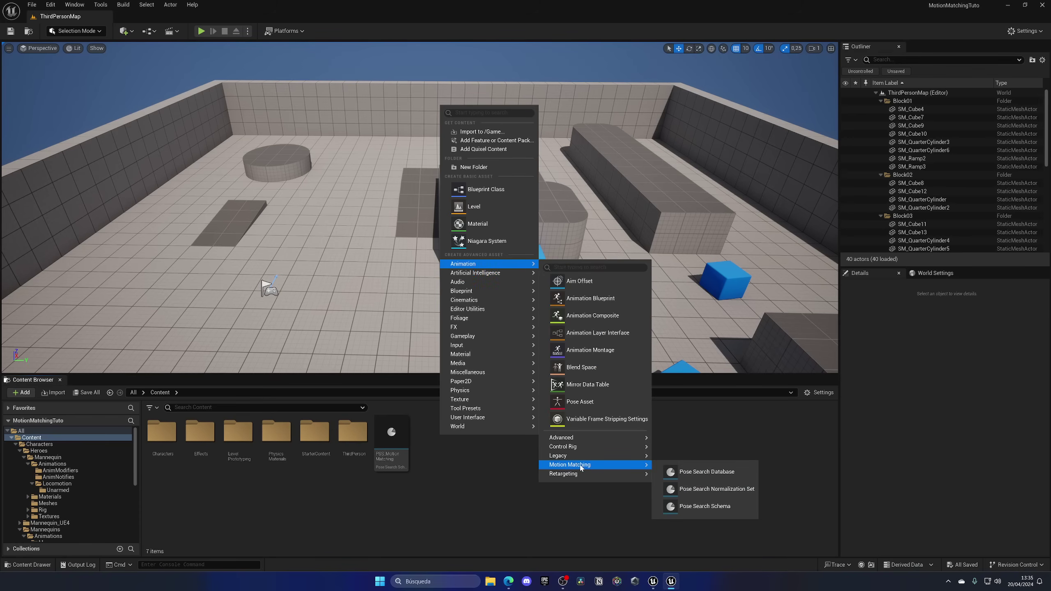
{"action": "left_click", "coordinate": [715, 480]}
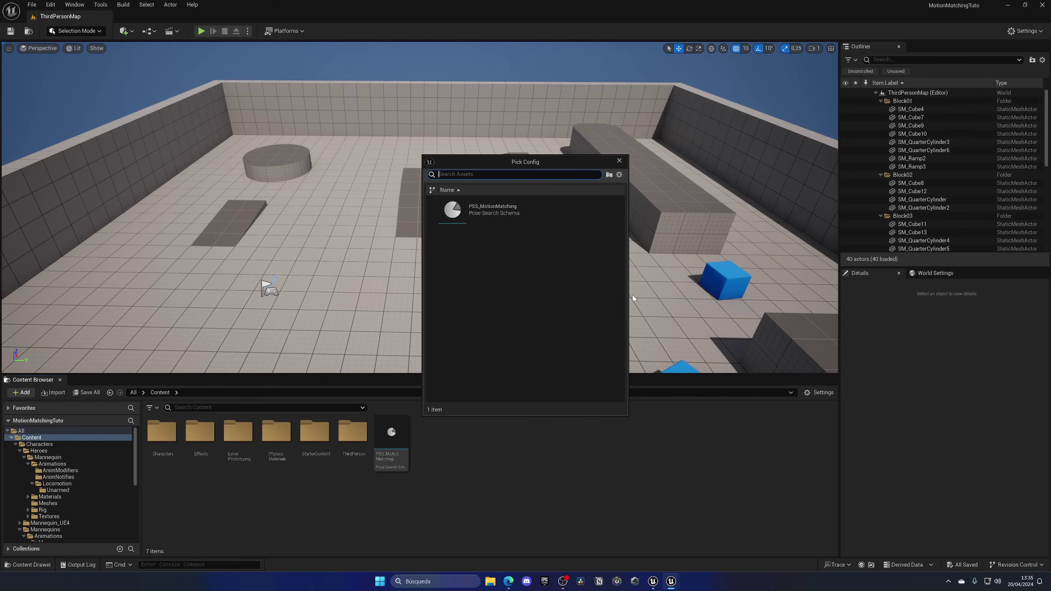
{"action": "left_click", "coordinate": [453, 209]}
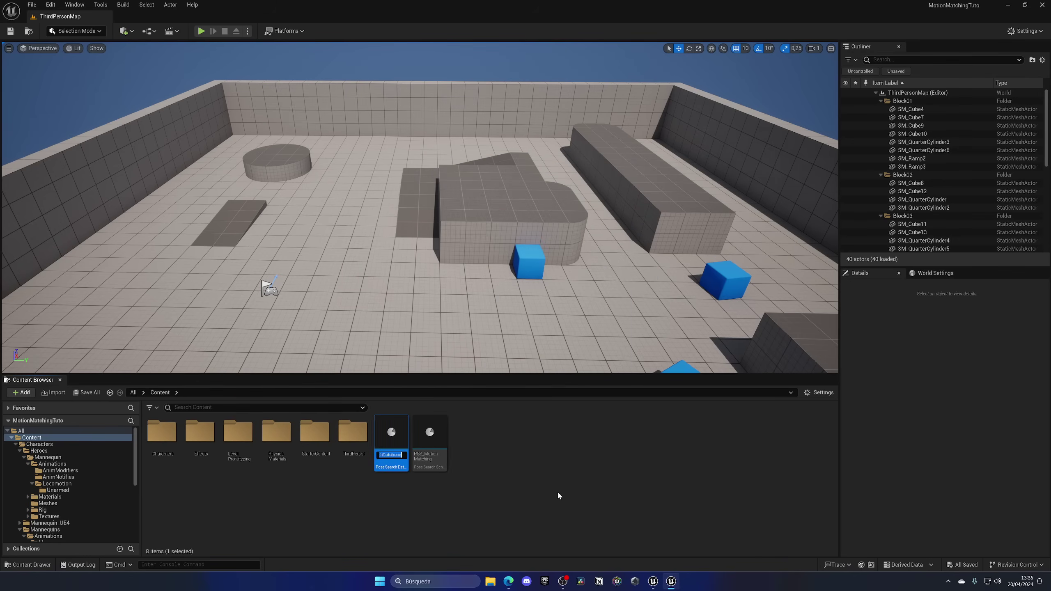
{"action": "type", "text": "PSD_"}
{"action": "type", "text": "Motio"}
{"action": "type", "text": "nMatching"}
{"action": "key", "text": "Return"}
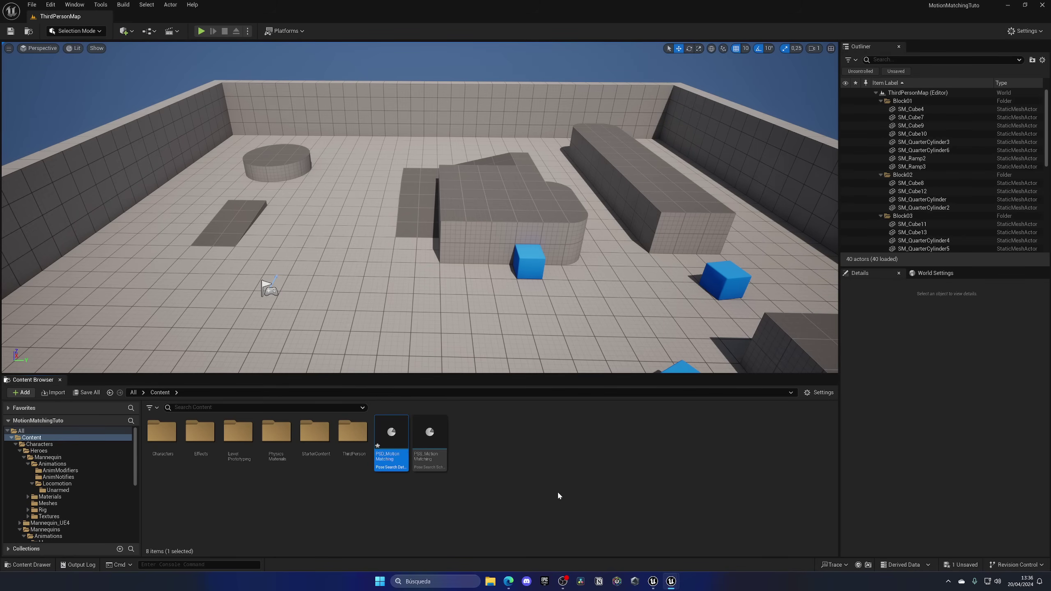
{"action": "key", "text": "Return"}
{"action": "left_click_drag", "start_coordinate": [203, 71], "coordinate": [181, 19]}
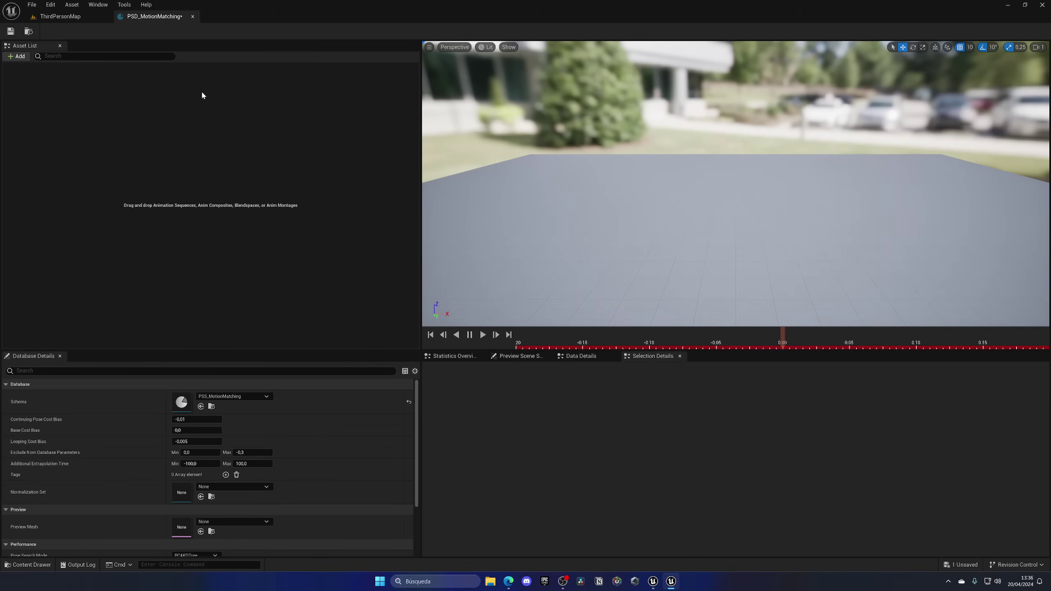
Return to the ThirdPersonMap level and browse to Characters/Heroes/Mannequin/Animations/Locomotion/Unarmed, leaving the PSD_MotionMatching editor open.
{"action": "left_click", "coordinate": [79, 17]}
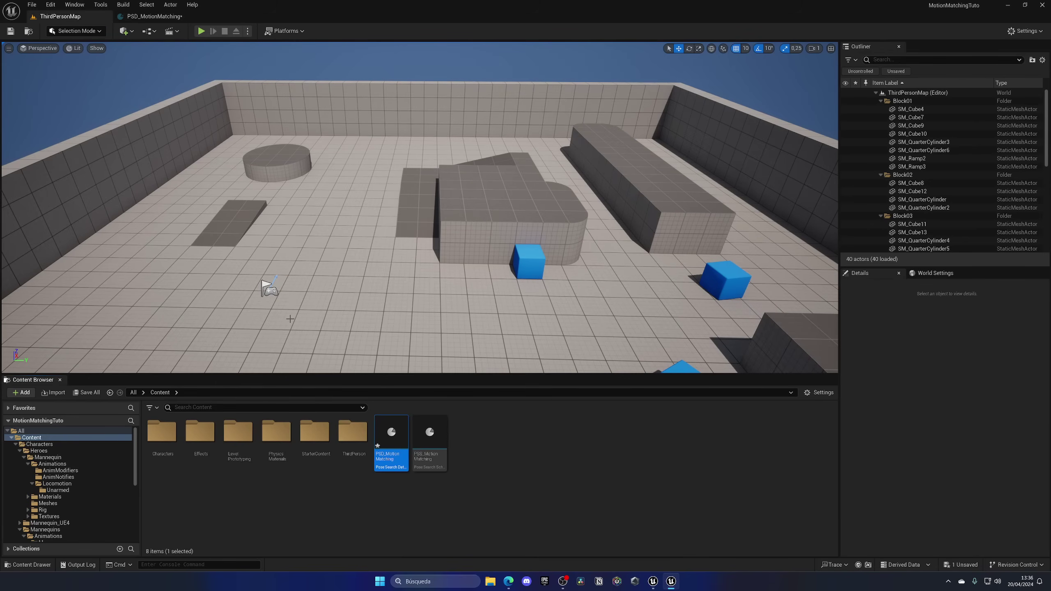
{"action": "double_click", "coordinate": [171, 435]}
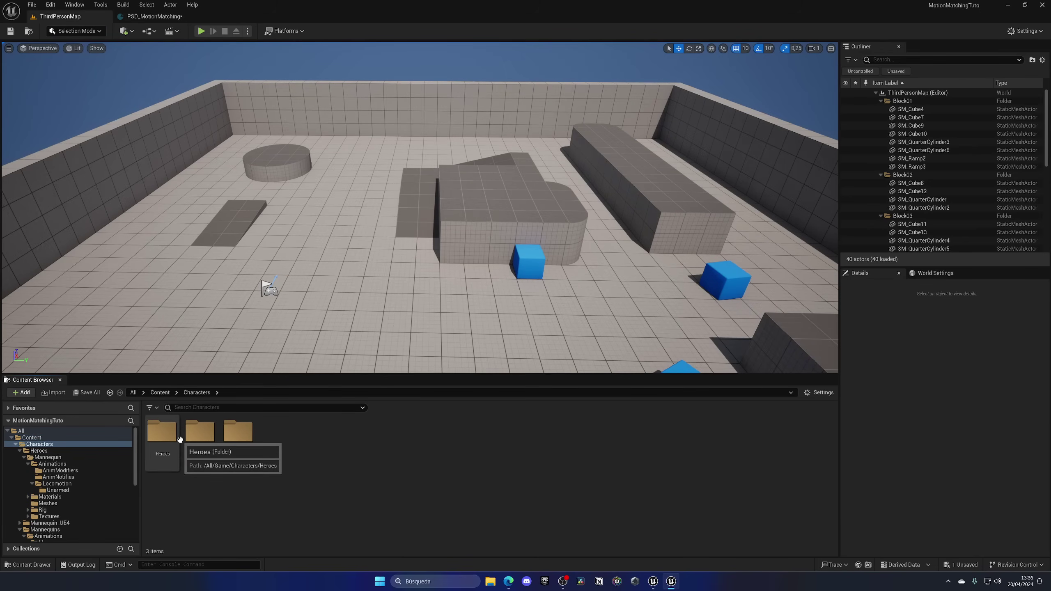
{"action": "double_click", "coordinate": [171, 441]}
{"action": "double_click", "coordinate": [171, 443]}
{"action": "double_click", "coordinate": [171, 441]}
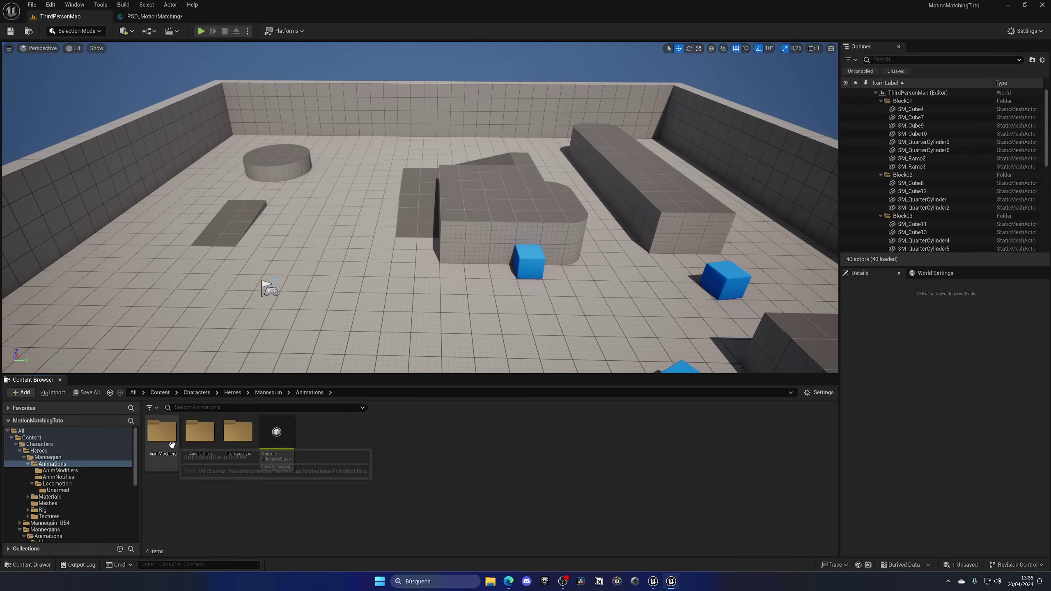
{"action": "double_click", "coordinate": [236, 452]}
{"action": "double_click", "coordinate": [161, 433]}
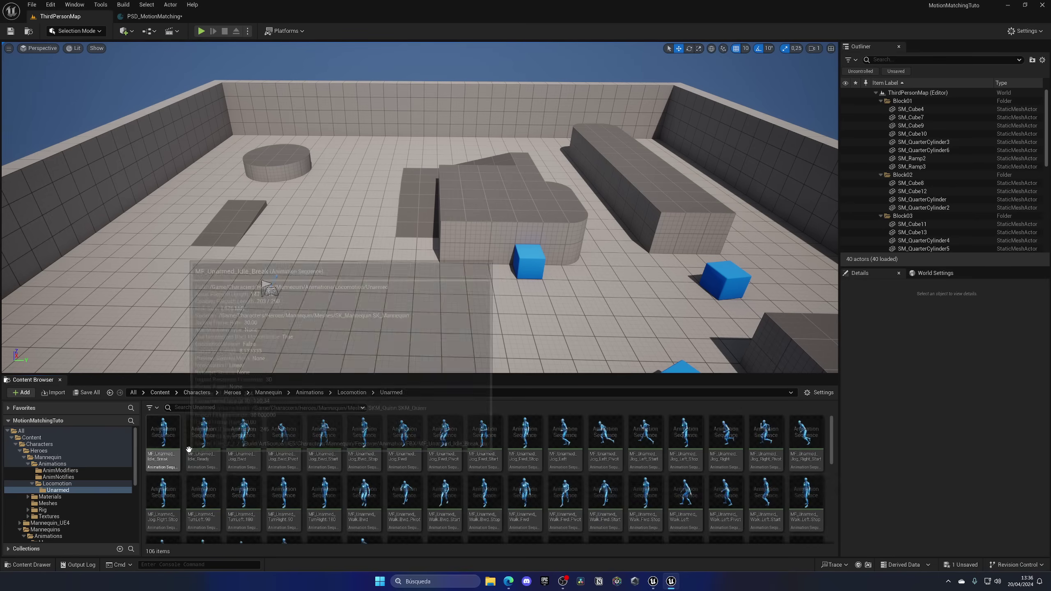
Open all the animation sequences in the Unarmed folder together for bulk editing in the Property Matrix.
{"action": "left_click", "coordinate": [244, 441]}
{"action": "key", "text": "ctrl+a"}
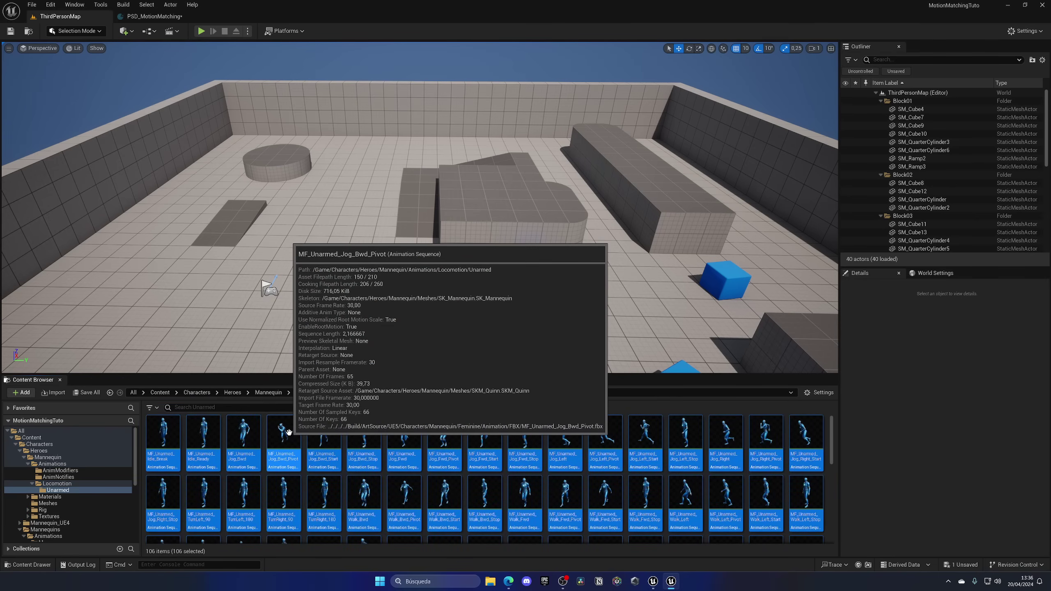
{"action": "right_click", "coordinate": [290, 436]}
{"action": "mouse_move", "coordinate": [337, 319]}
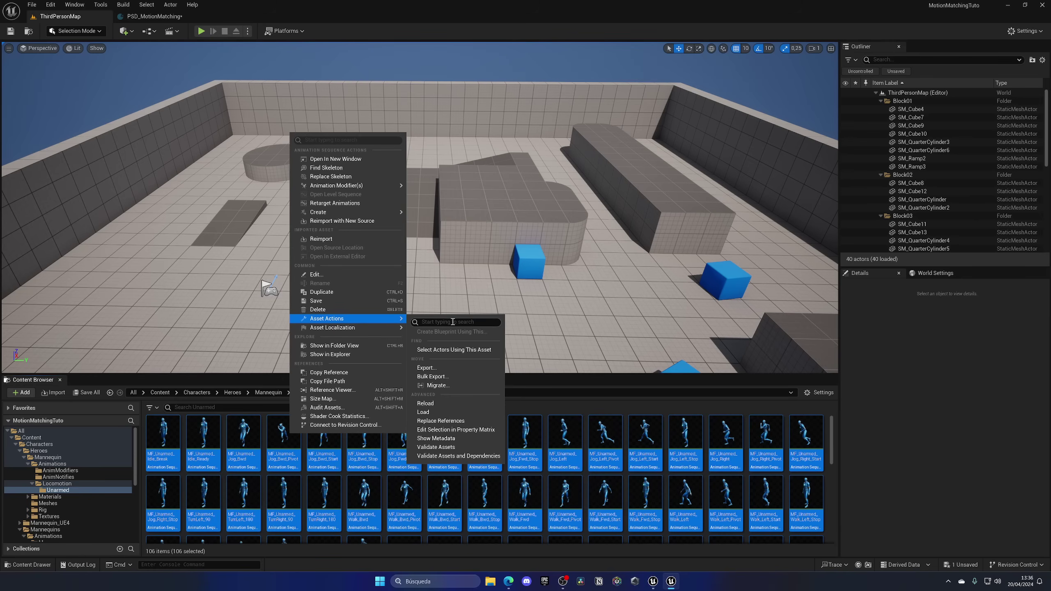
{"action": "left_click", "coordinate": [457, 430]}
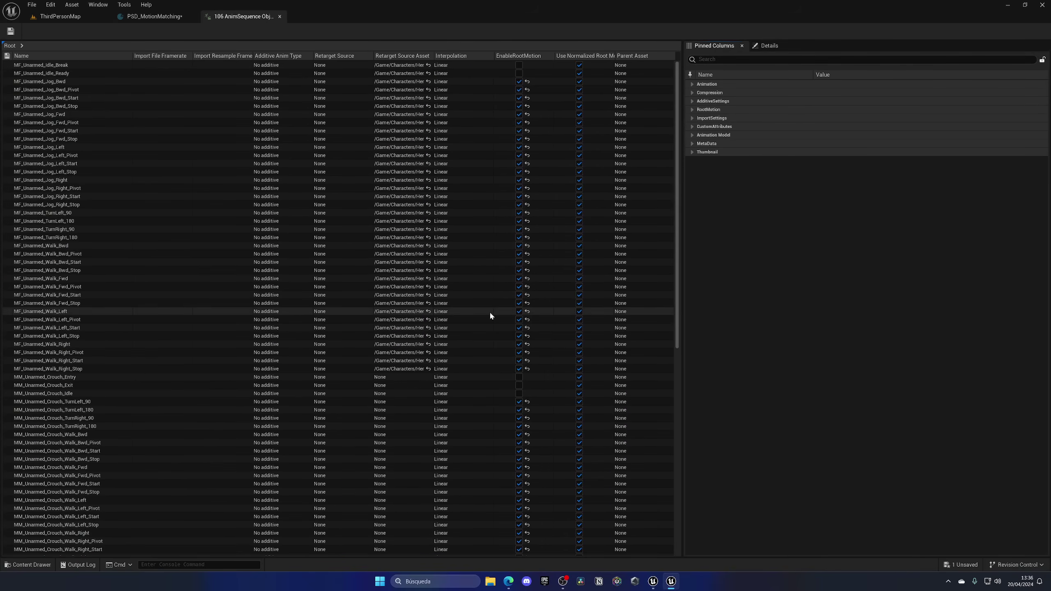
Turn on EnableRootMotion and Force Root Lock for every animation sequence in the matrix and save them.
{"action": "left_click", "coordinate": [301, 206]}
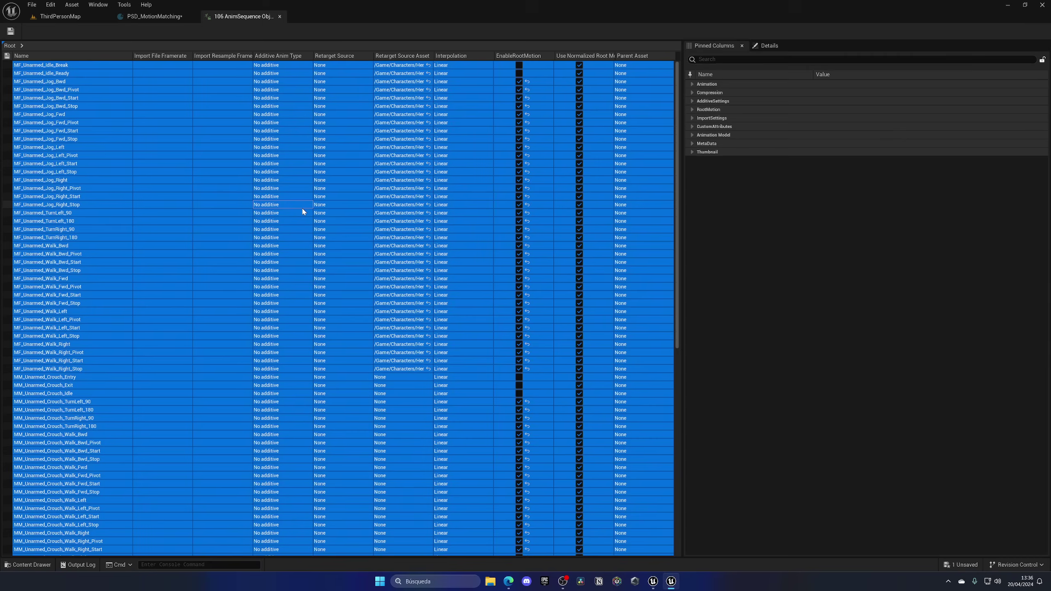
{"action": "key", "text": "ctrl+a"}
{"action": "left_click", "coordinate": [692, 109]}
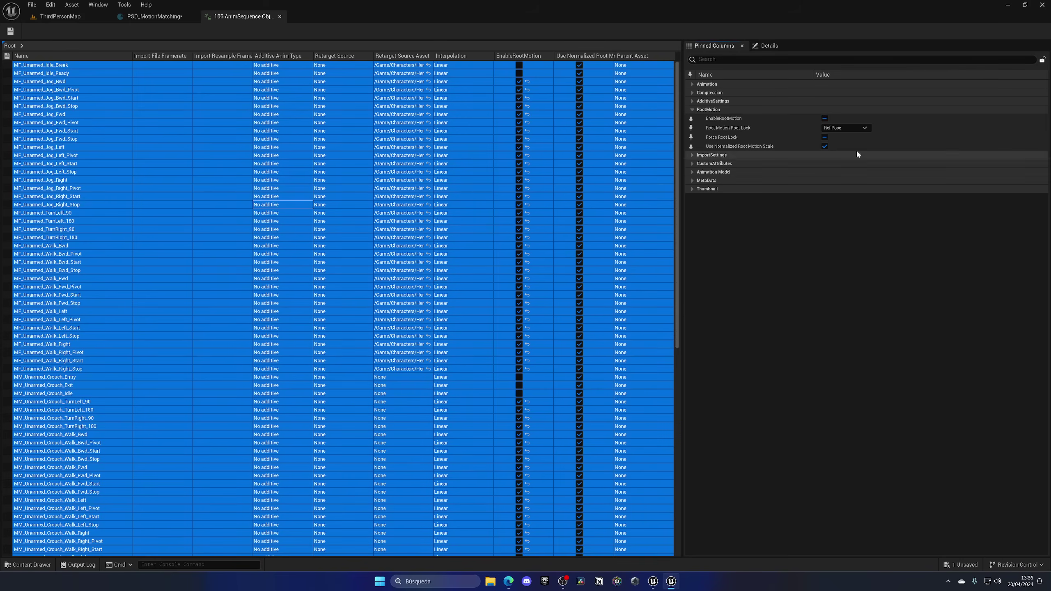
{"action": "left_click", "coordinate": [825, 118]}
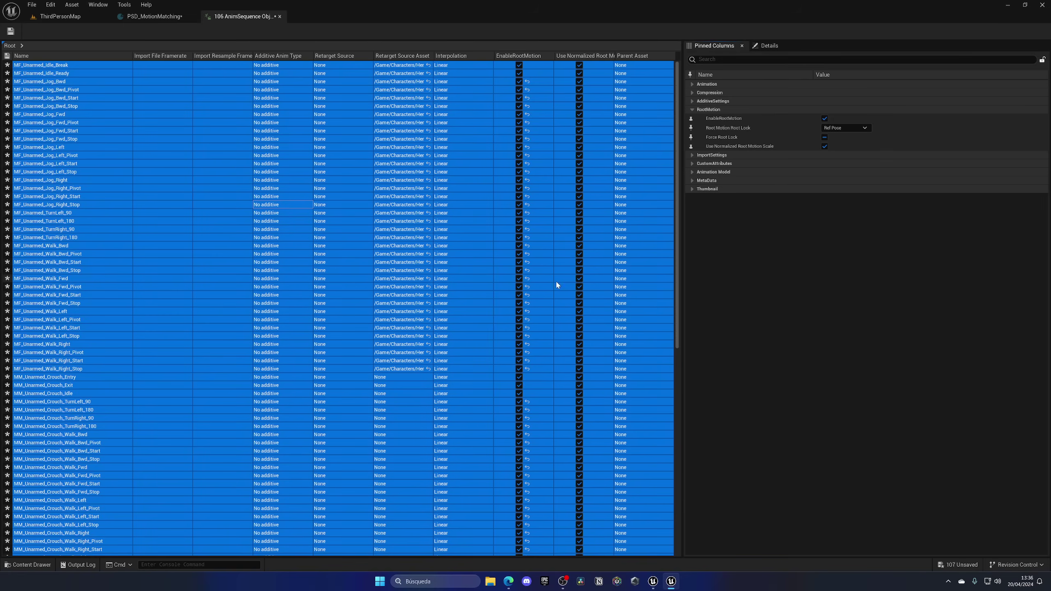
{"action": "left_click", "coordinate": [824, 138]}
{"action": "left_click", "coordinate": [11, 31]}
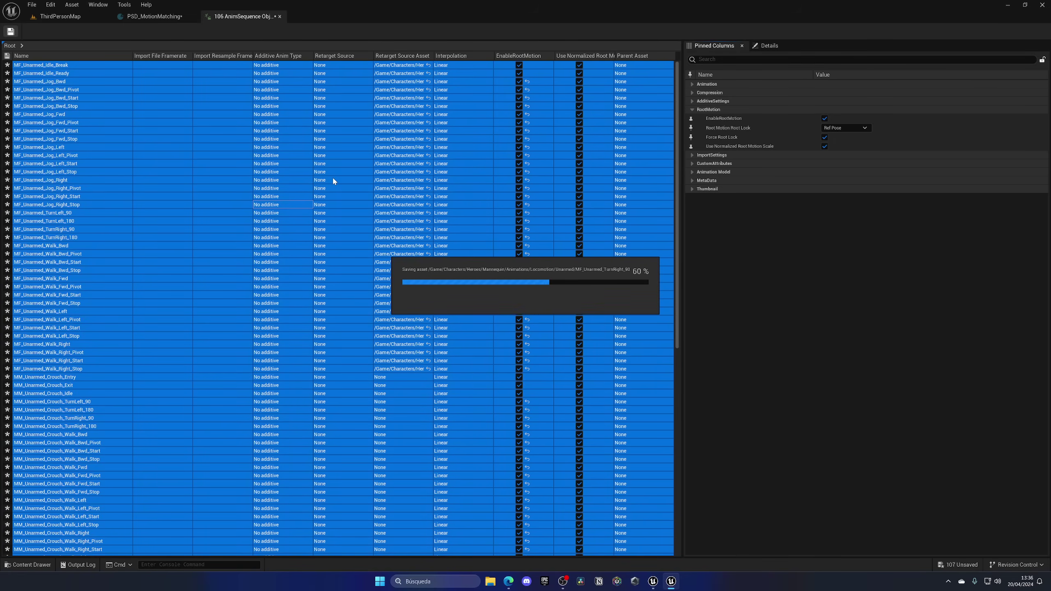
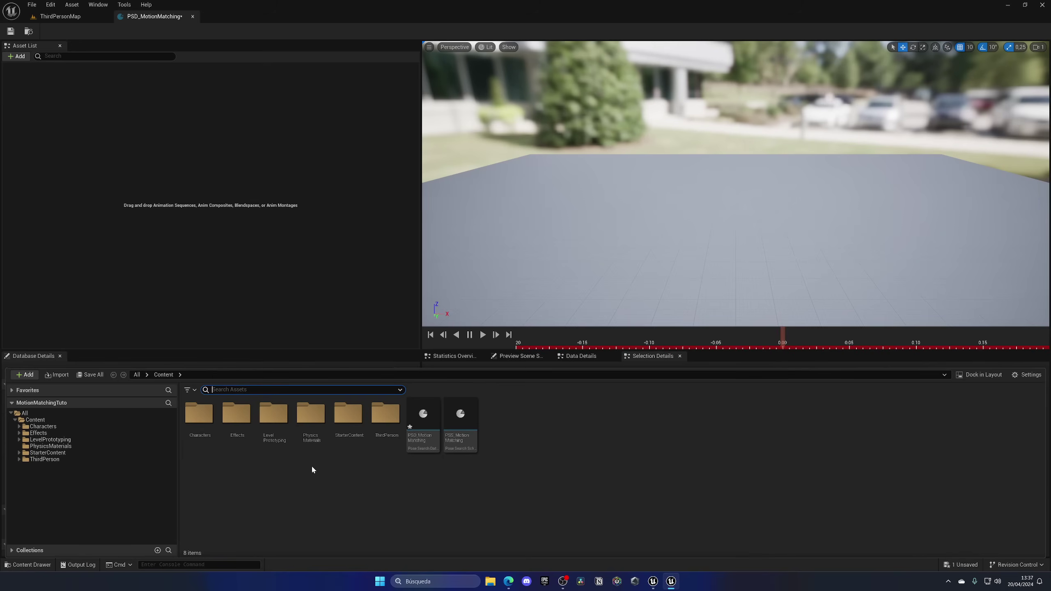
Browse to the Characters/Heroes/Mannequin/Animations/Locomotion/Unarmed folder while keeping the database editor open.
{"action": "double_click", "coordinate": [199, 439]}
{"action": "double_click", "coordinate": [199, 440]}
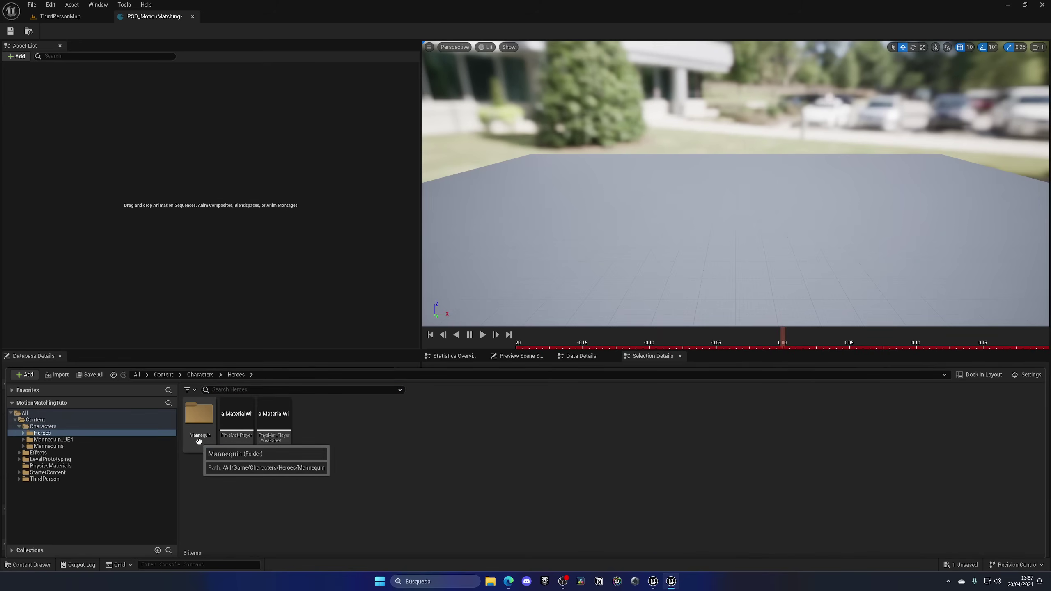
{"action": "double_click", "coordinate": [198, 442]}
{"action": "double_click", "coordinate": [200, 439]}
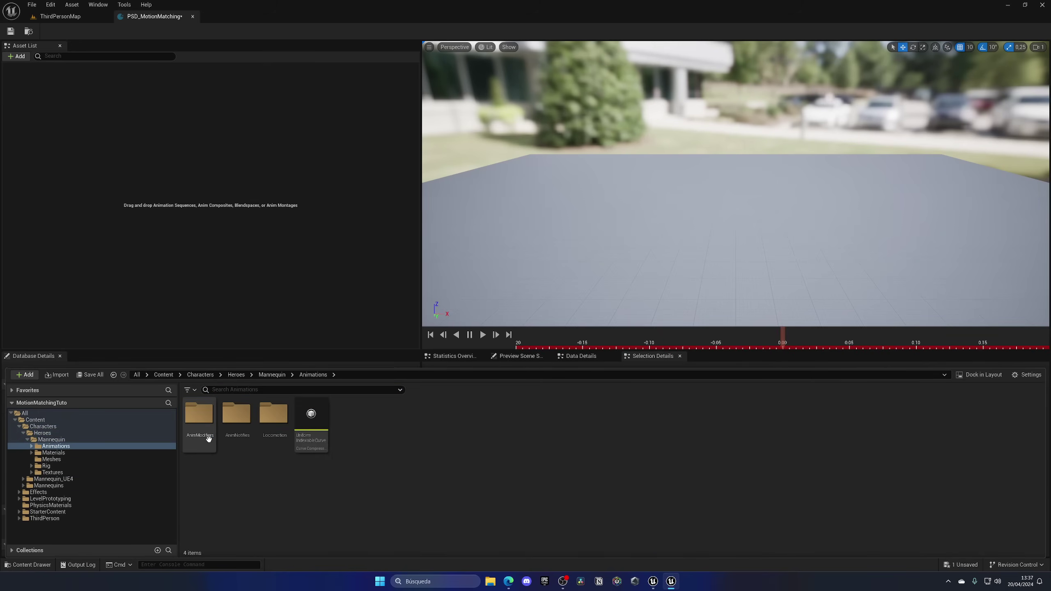
{"action": "double_click", "coordinate": [273, 430]}
{"action": "double_click", "coordinate": [205, 435]}
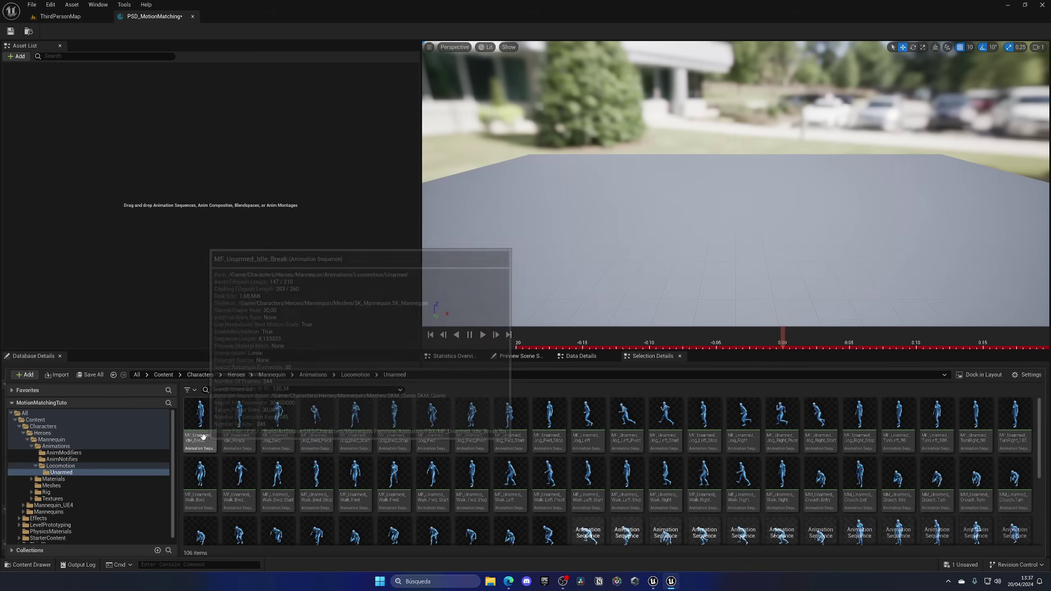
Filter the Unarmed folder for "jog fwd" and add MF_Unarmed_Jog_Fwd to the database's asset list.
{"action": "left_click", "coordinate": [277, 423]}
{"action": "left_click", "coordinate": [277, 390]}
{"action": "type", "text": "jog"}
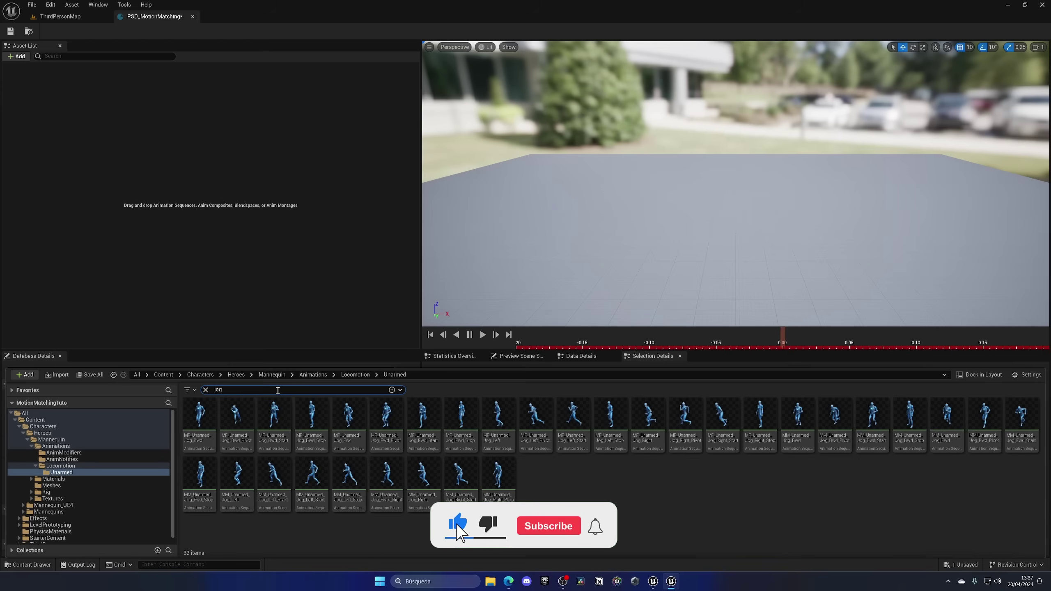
{"action": "type", "text": " fwd"}
{"action": "left_click", "coordinate": [199, 416]}
{"action": "left_click_drag", "start_coordinate": [200, 416], "coordinate": [200, 272]}
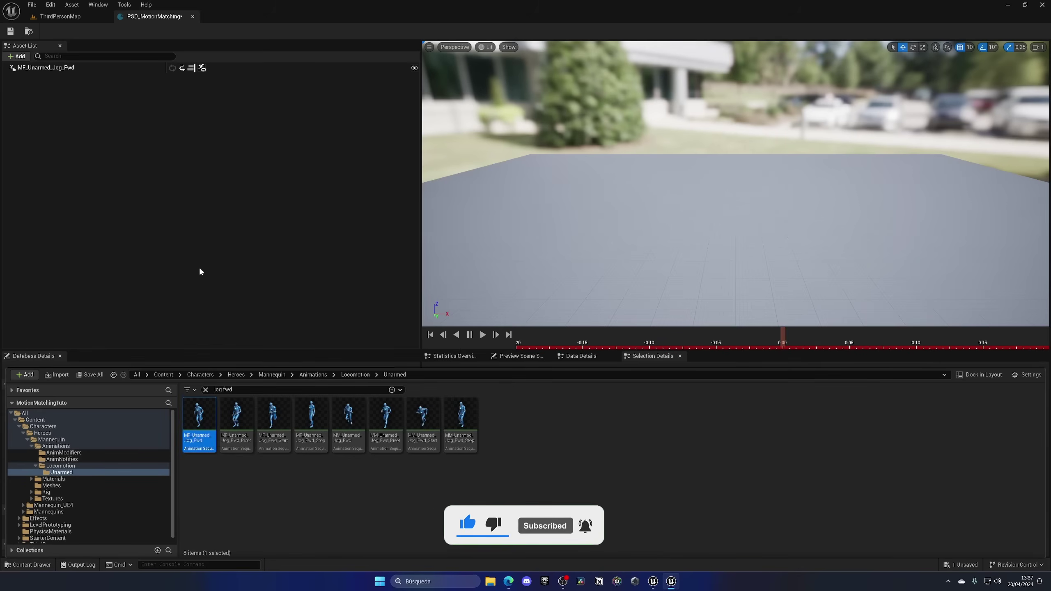
Filter the folder for "jog bwd" and add MF_Unarmed_Jog_Bwd to the database's asset list.
{"action": "double_click", "coordinate": [228, 390]}
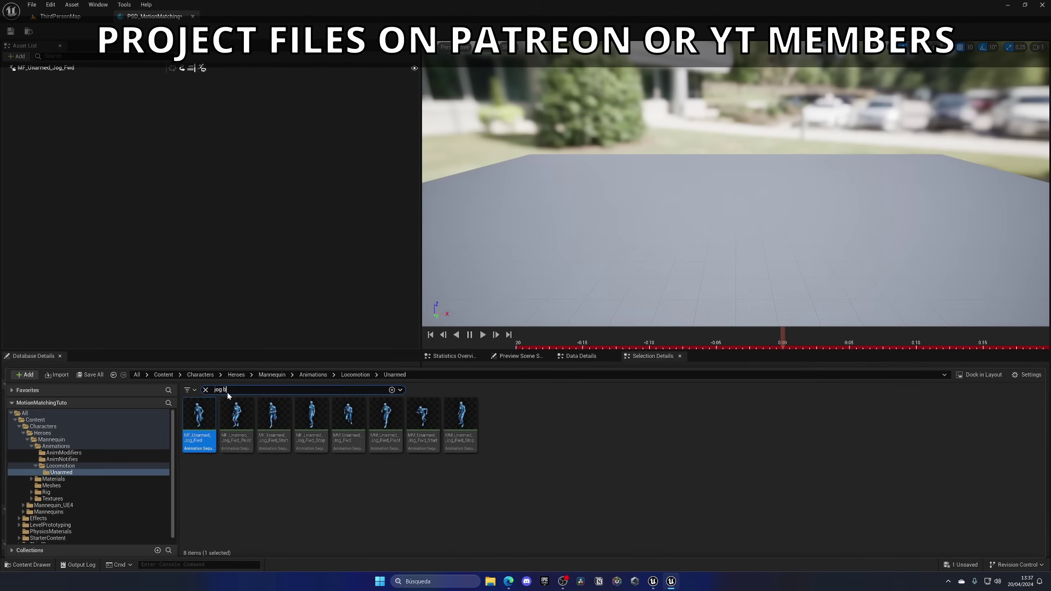
{"action": "type", "text": "b"}
{"action": "left_click", "coordinate": [203, 410]}
{"action": "left_click_drag", "start_coordinate": [203, 410], "coordinate": [164, 272]}
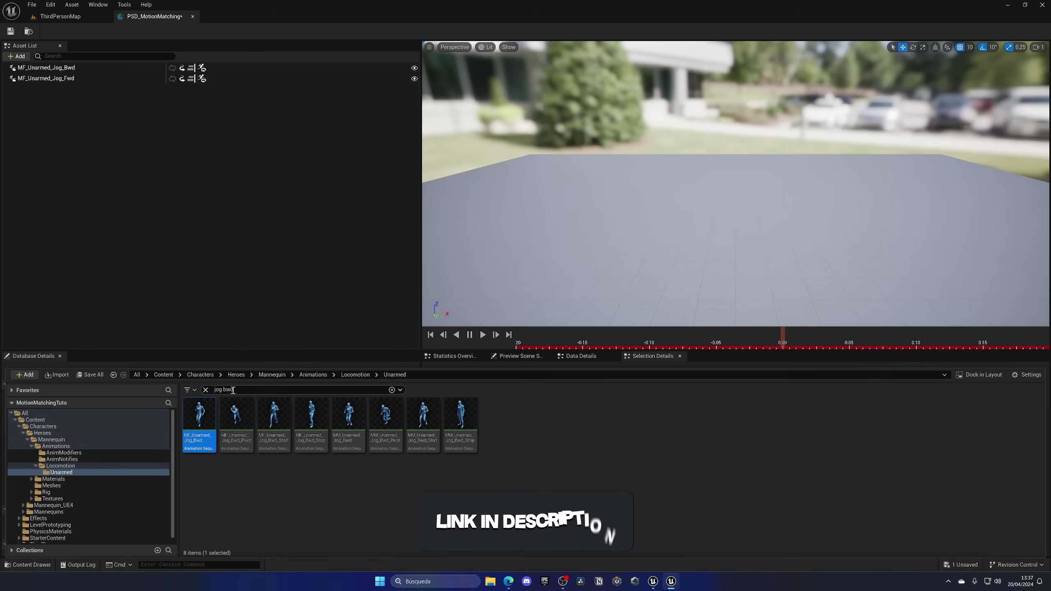
Find the sideways jog animations and add MF_Unarmed_Jog_Left and MF_Unarmed_Jog_Right to the database's asset list.
{"action": "left_click_drag", "start_coordinate": [232, 390], "coordinate": [211, 391]}
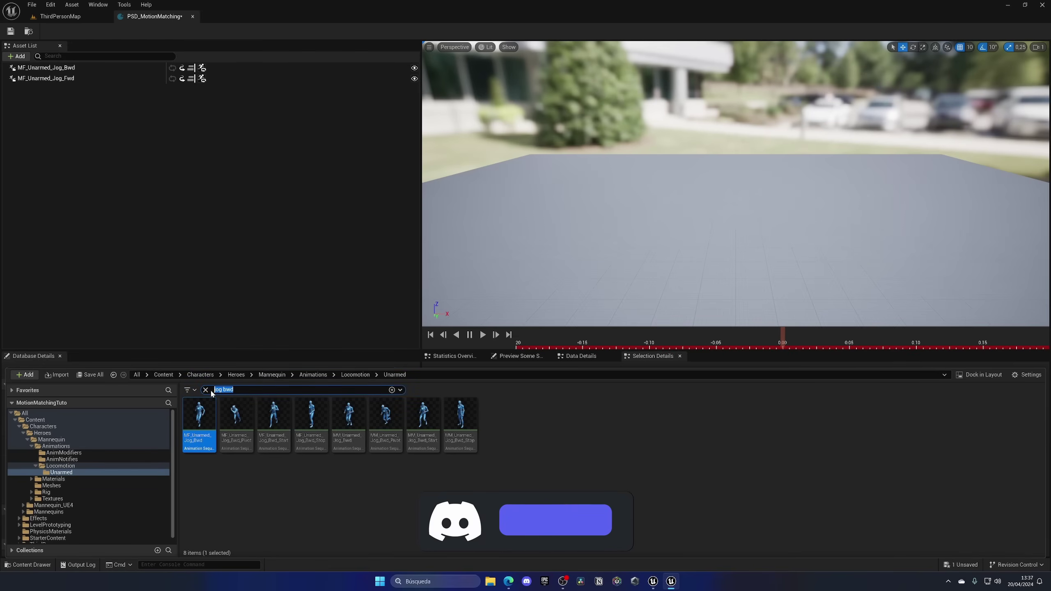
{"action": "key", "text": "ctrl+shift+Right"}
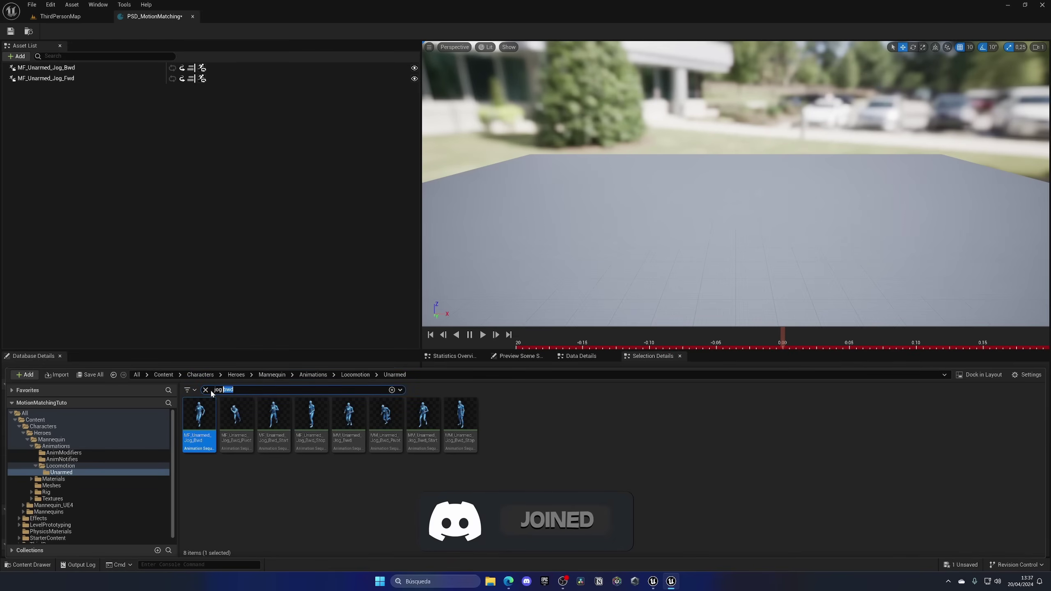
{"action": "type", "text": "left"}
{"action": "left_click_drag", "start_coordinate": [199, 410], "coordinate": [193, 273]}
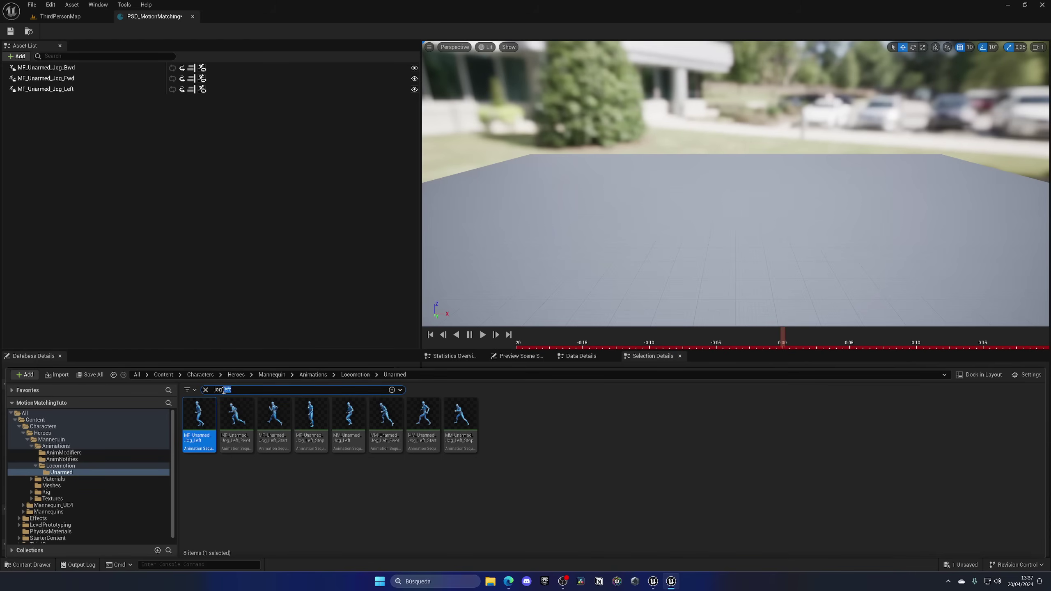
{"action": "type", "text": "t"}
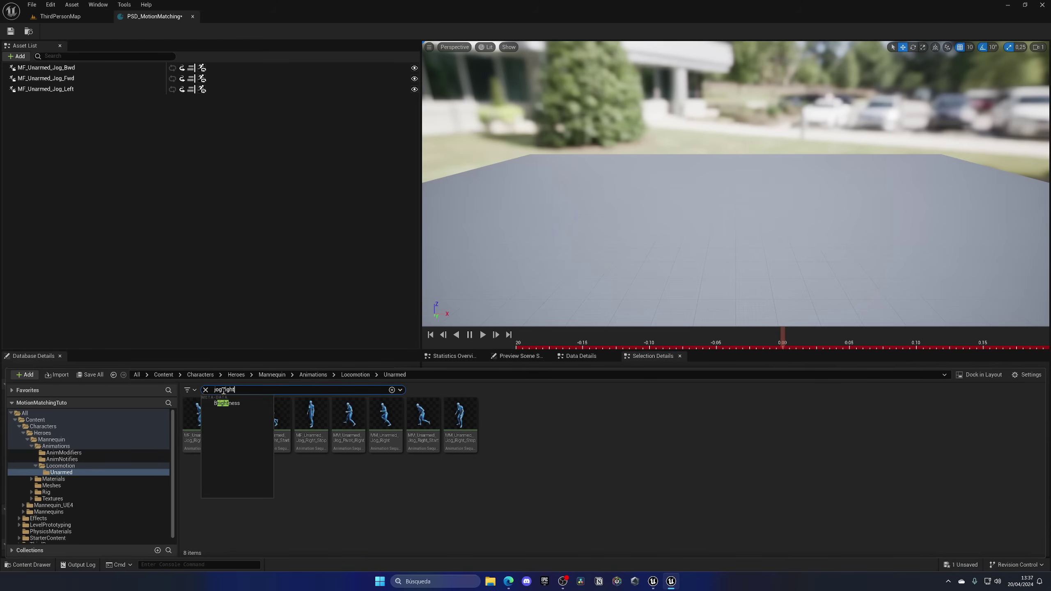
{"action": "left_click_drag", "start_coordinate": [199, 416], "coordinate": [207, 276]}
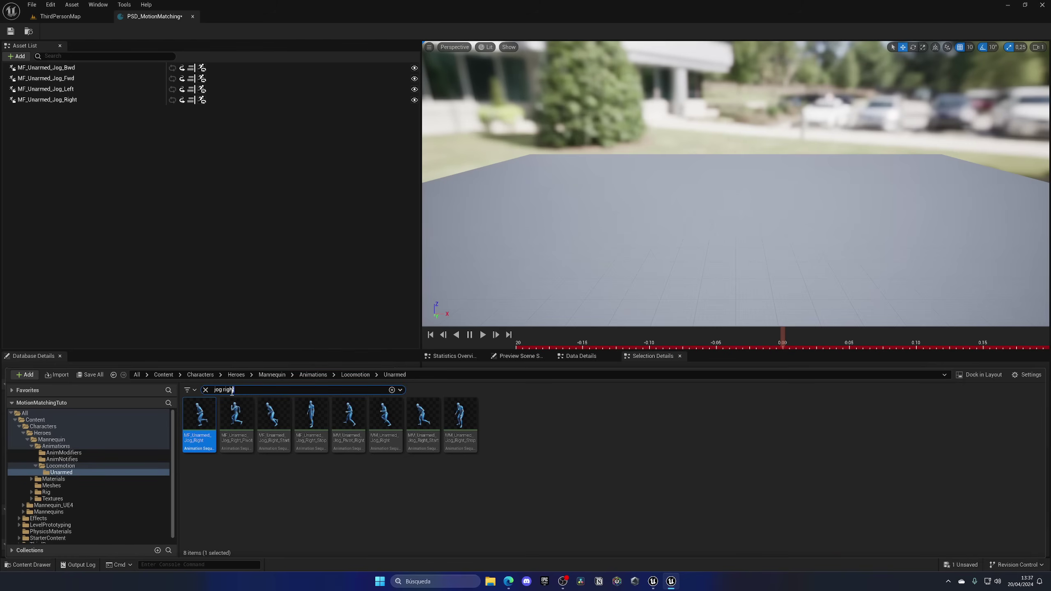
Filter the folder for "idle" and add MF_Unarmed_Idle_Ready to the database's asset list.
{"action": "key", "text": "BackSpace"}
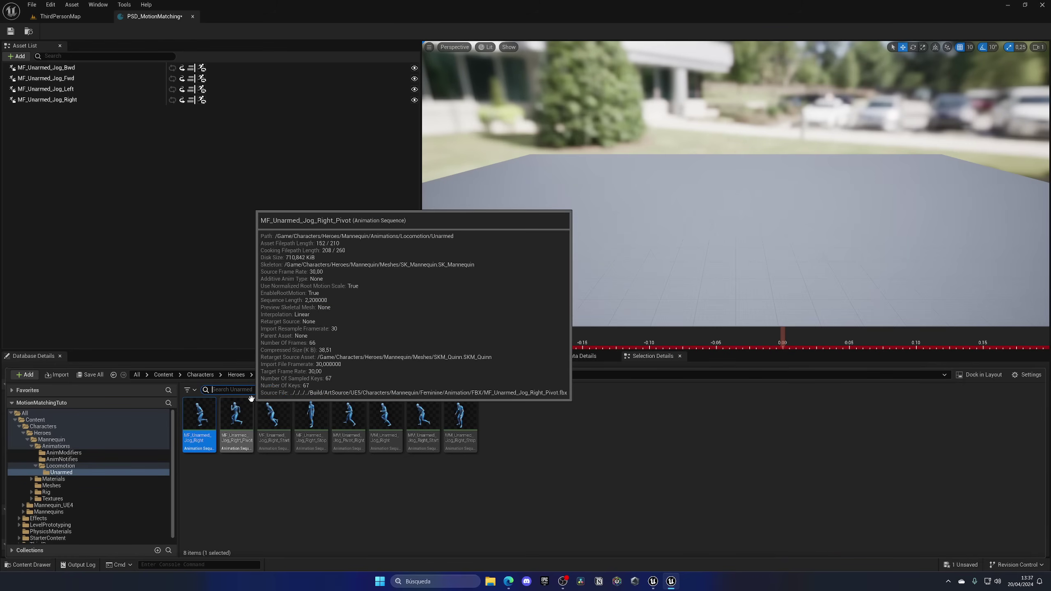
{"action": "type", "text": "idle"}
{"action": "left_click_drag", "start_coordinate": [234, 423], "coordinate": [233, 284]}
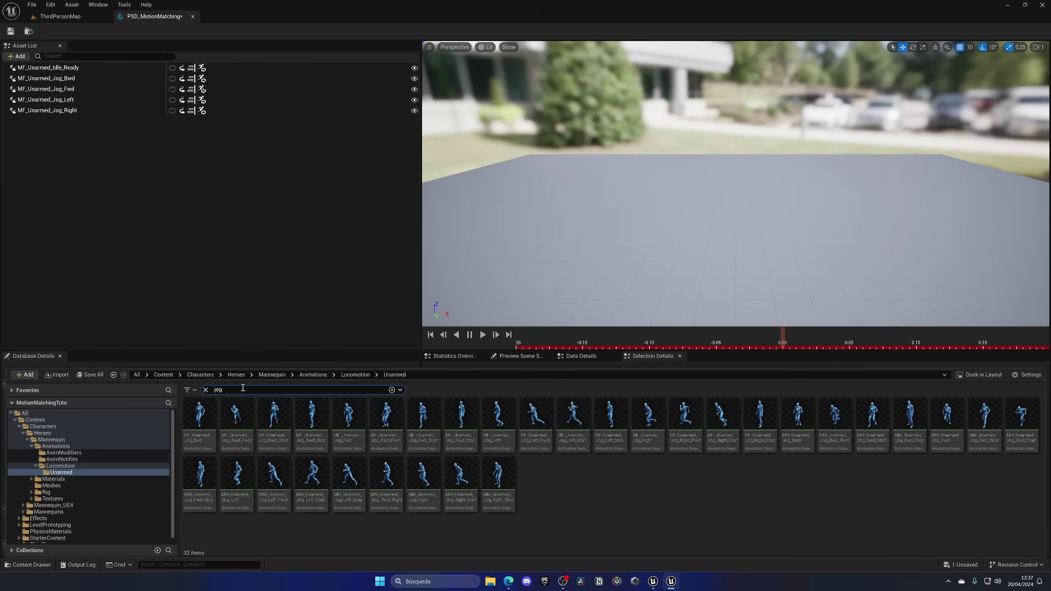
Add the MF_Unarmed jog start animations for backward, forward, left and right to the database's asset list.
{"action": "type", "text": "tart"}
{"action": "left_click", "coordinate": [199, 413]}
{"action": "left_click_drag", "start_coordinate": [199, 414], "coordinate": [203, 265]}
{"action": "left_click_drag", "start_coordinate": [237, 414], "coordinate": [234, 274]}
{"action": "left_click_drag", "start_coordinate": [273, 414], "coordinate": [273, 280]}
{"action": "left_click_drag", "start_coordinate": [311, 414], "coordinate": [292, 290]}
Filter for "jog stop", add the four MF_Unarmed jog stop animations to the database together and save it.
{"action": "type", "text": "top"}
{"action": "key", "text": "Return"}
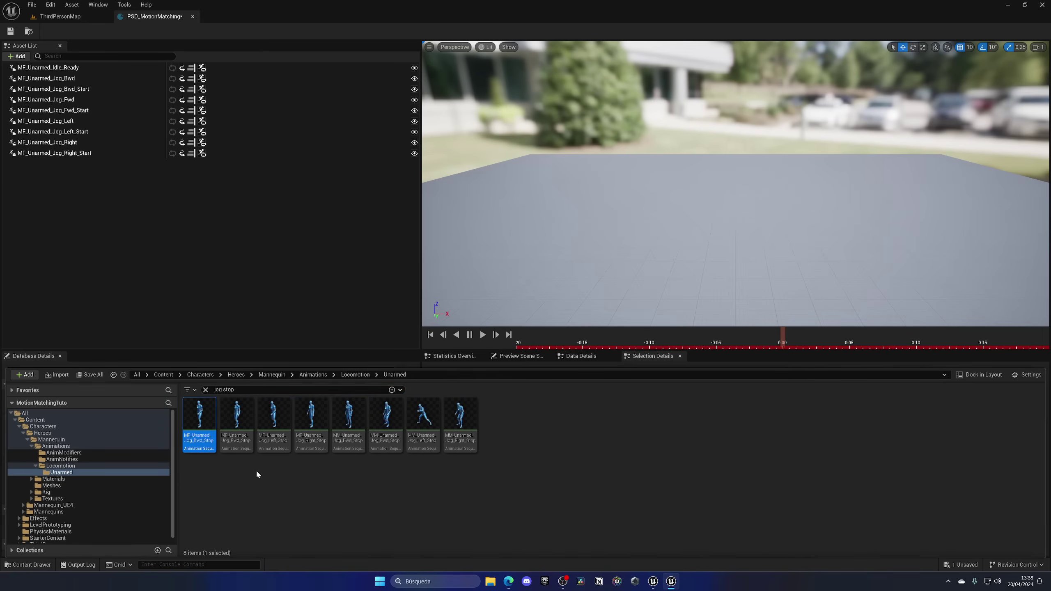
{"action": "left_click", "coordinate": [310, 427], "text": "shift"}
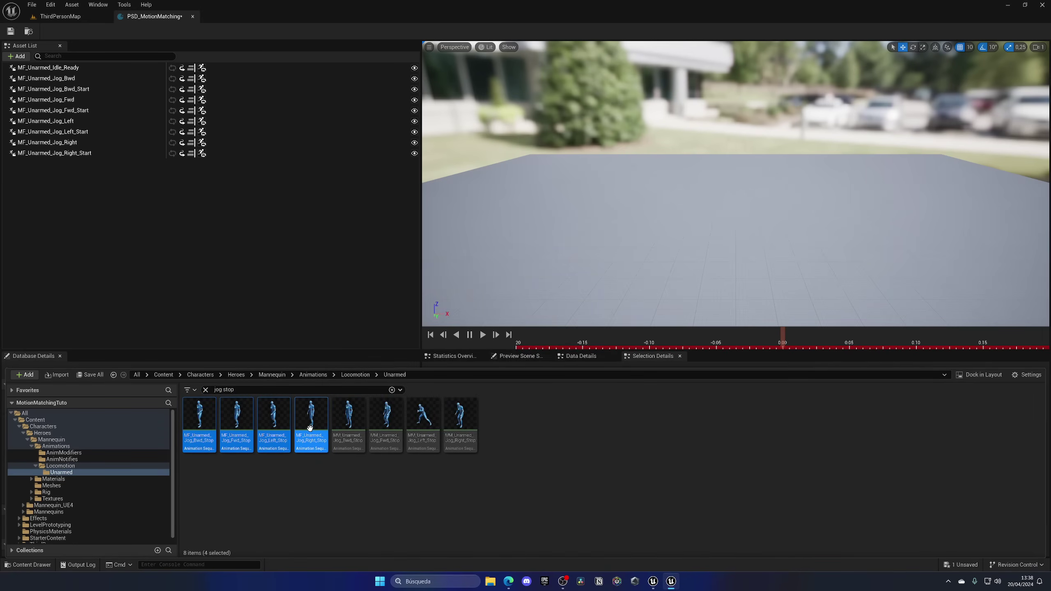
{"action": "left_click_drag", "start_coordinate": [310, 426], "coordinate": [266, 295]}
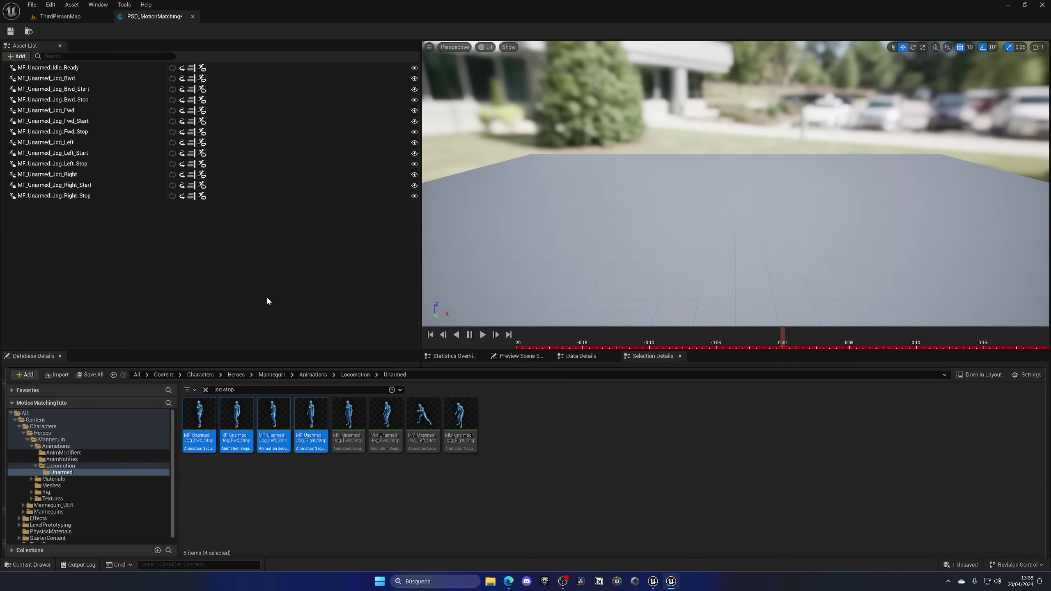
{"action": "left_click", "coordinate": [10, 32]}
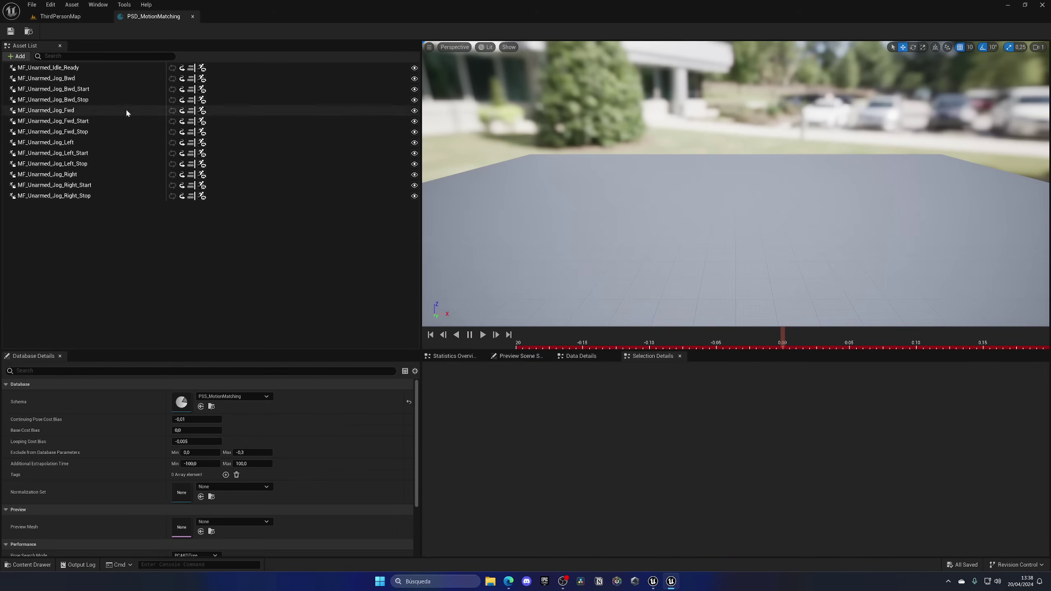
Select every animation in the database's asset list, from MF_Unarmed_Idle_Ready to MF_Unarmed_Jog_Right_Stop, to preview them together.
{"action": "left_click", "coordinate": [107, 68]}
{"action": "left_click", "coordinate": [115, 196], "text": "shift"}
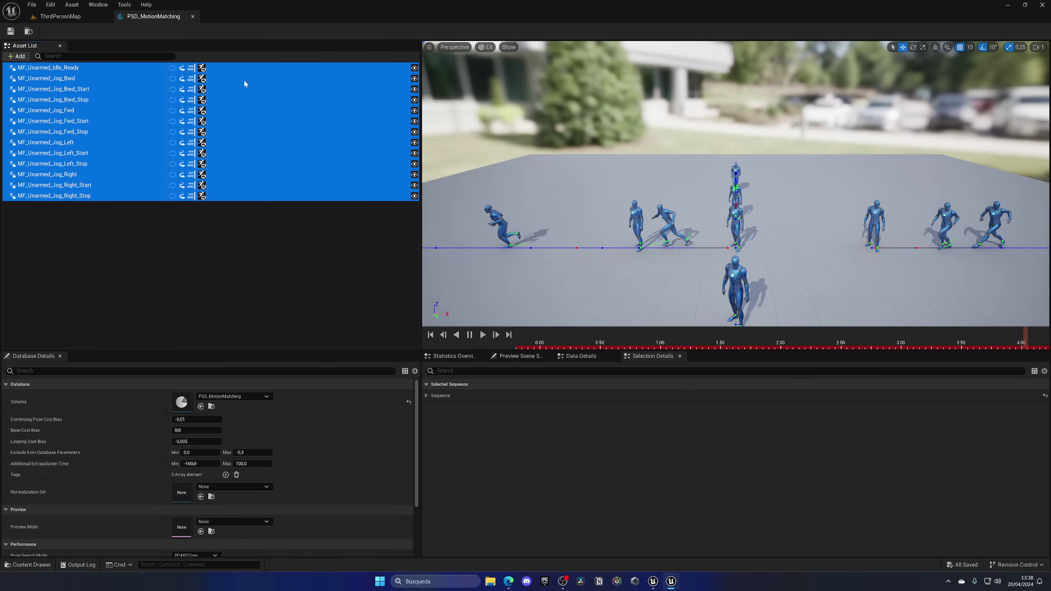
Save and close the PSD_MotionMatching database and return to the root Content folder of the project.
{"action": "left_click", "coordinate": [11, 33]}
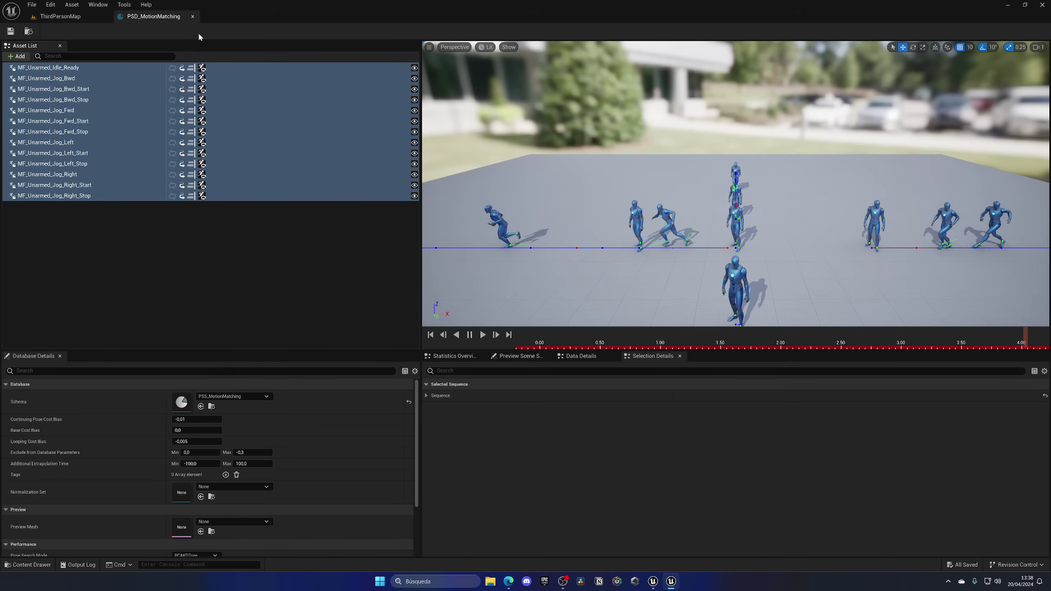
{"action": "middle_click", "coordinate": [166, 21]}
{"action": "left_click", "coordinate": [160, 393]}
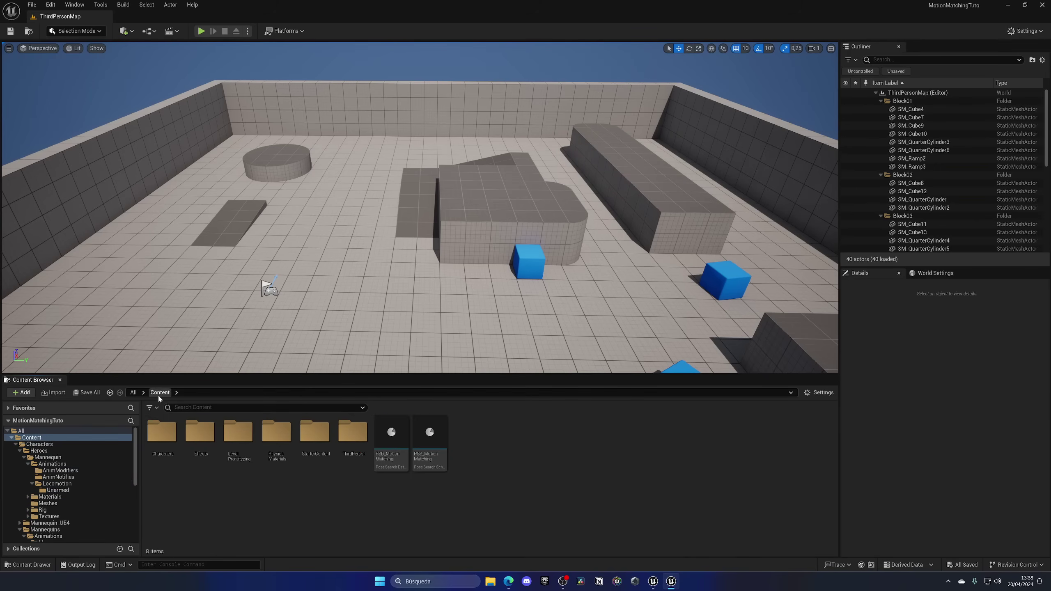
{"action": "right_click", "coordinate": [491, 433]}
{"action": "mouse_move", "coordinate": [519, 267]}
{"action": "left_click", "coordinate": [645, 312]}
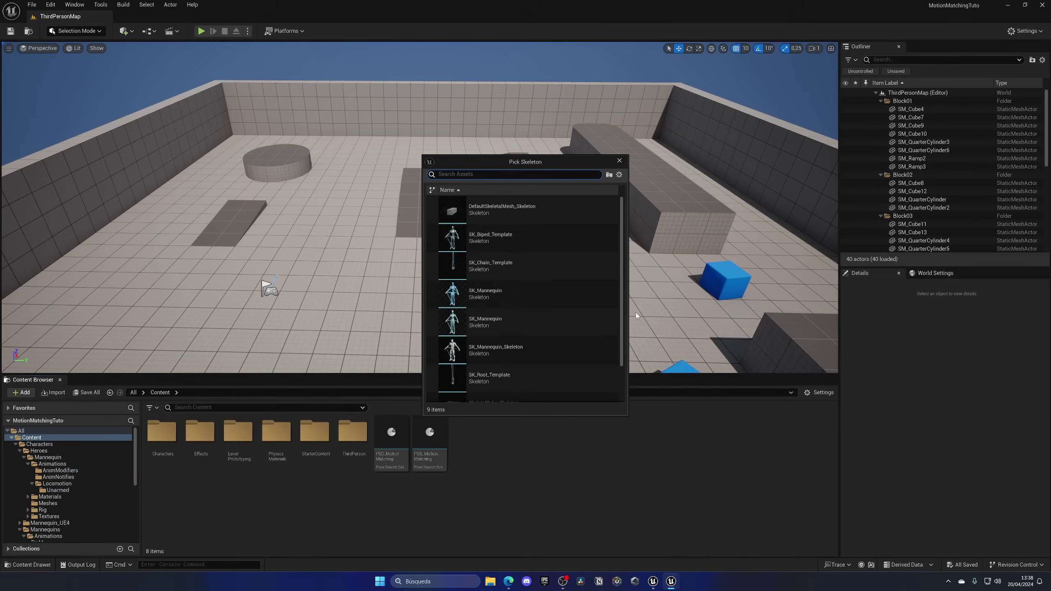
{"action": "left_click", "coordinate": [621, 161]}
Create an Animation Blueprint in the Content folder for the SK_Mannequin skeleton from Characters/Heroes/Mannequin/Meshes.
{"action": "right_click", "coordinate": [538, 437]}
{"action": "mouse_move", "coordinate": [550, 270]}
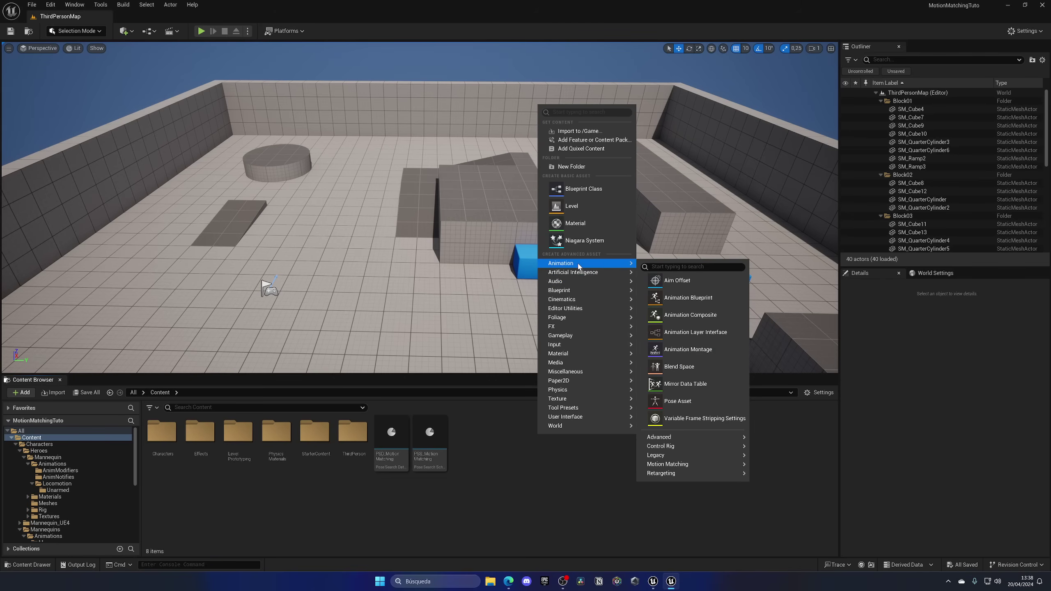
{"action": "left_click", "coordinate": [679, 296]}
{"action": "scroll", "coordinate": [513, 306], "scroll_direction": "down", "scroll_amount": 1}
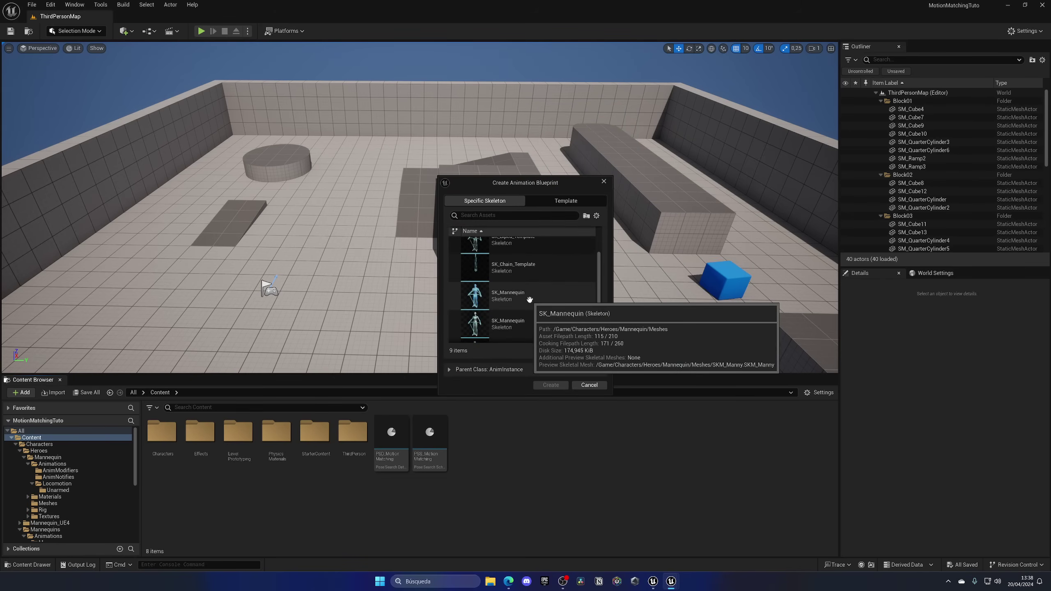
{"action": "left_click", "coordinate": [501, 300]}
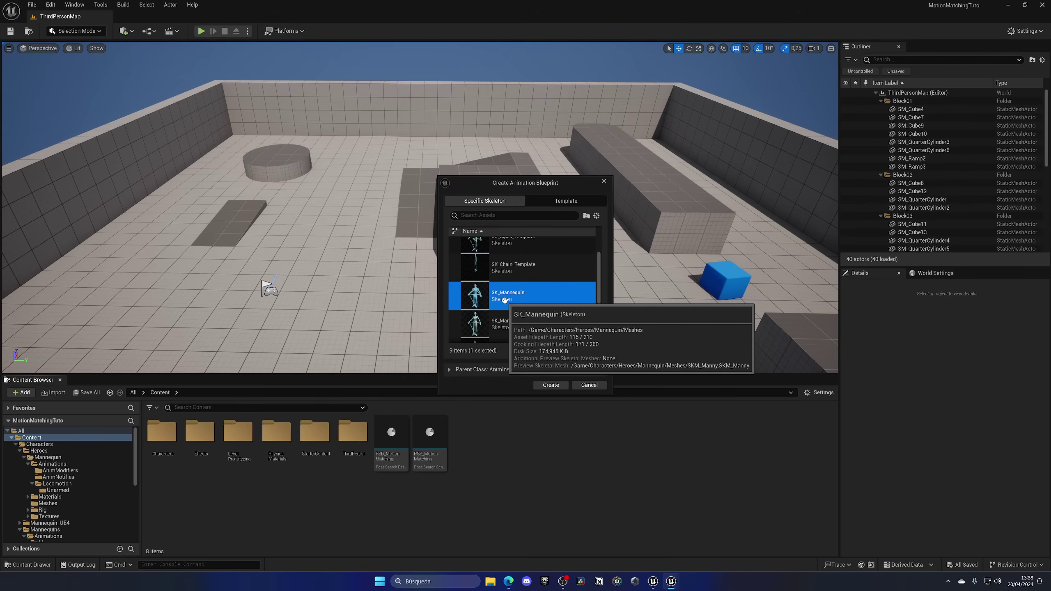
{"action": "left_click", "coordinate": [551, 385]}
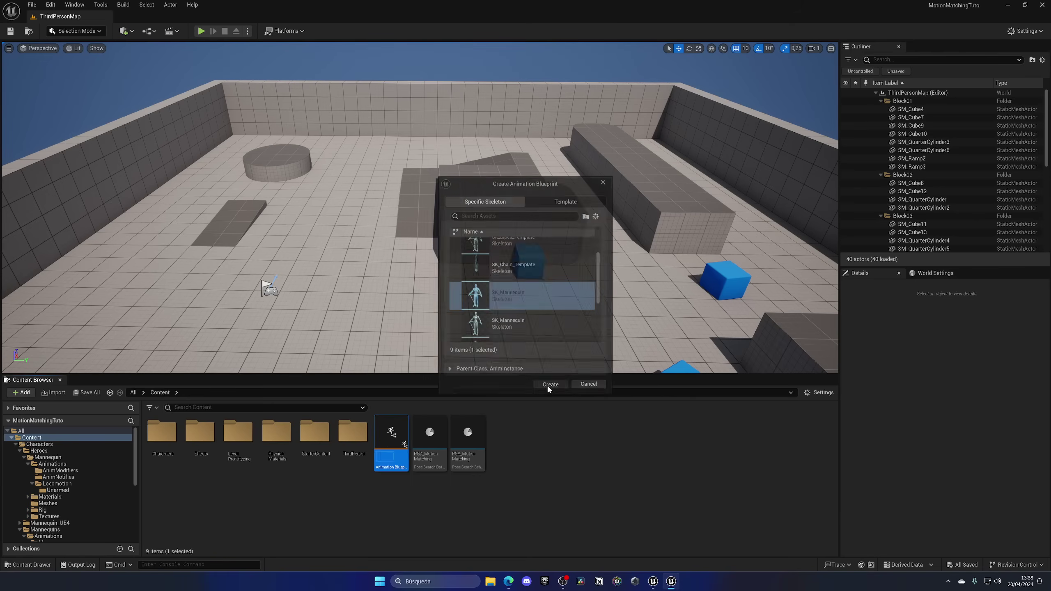
Name the new Animation Blueprint ABP_MotionMatching and open it docked beside the level tab.
{"action": "type", "text": "ABP"}
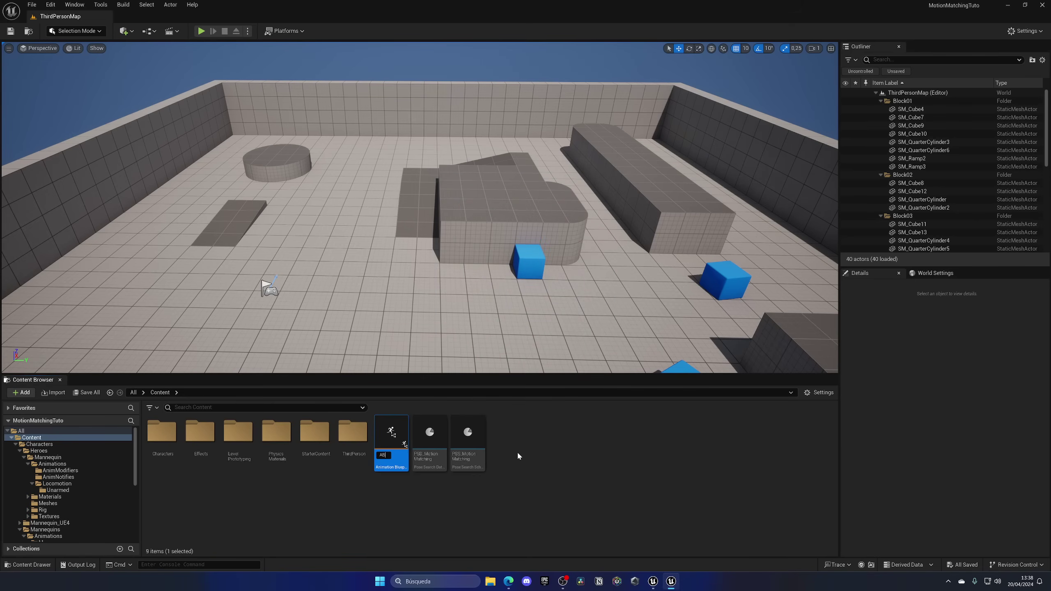
{"action": "type", "text": "_MotionMatching"}
{"action": "key", "text": "Return"}
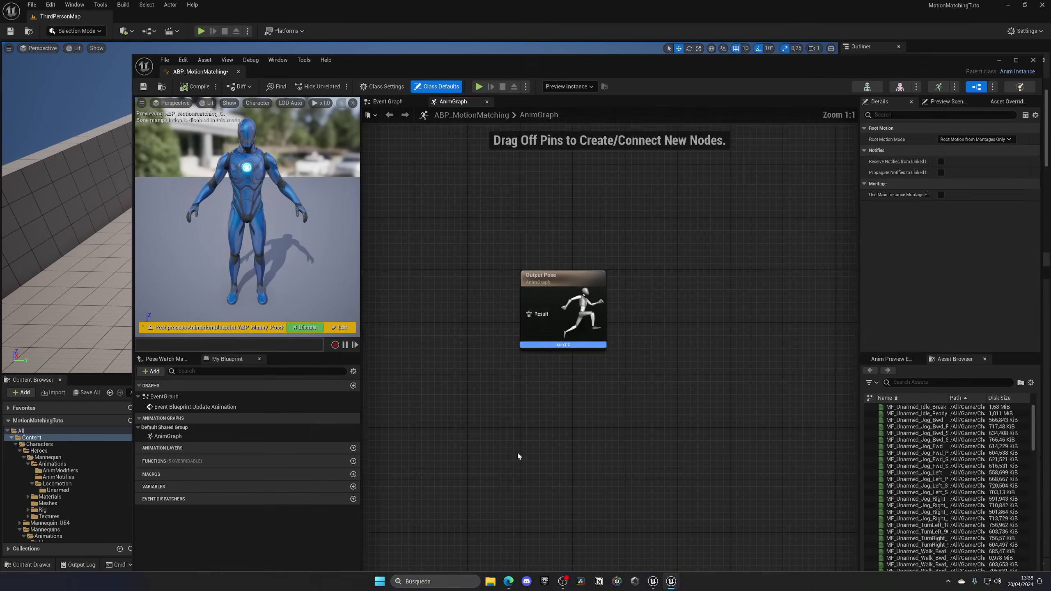
{"action": "double_click", "coordinate": [213, 74]}
Add a Motion Matching node before the Output Pose in the AnimGraph and set its database to PSD_MotionMatching.
{"action": "right_click_drag", "start_coordinate": [546, 230], "coordinate": [645, 239]}
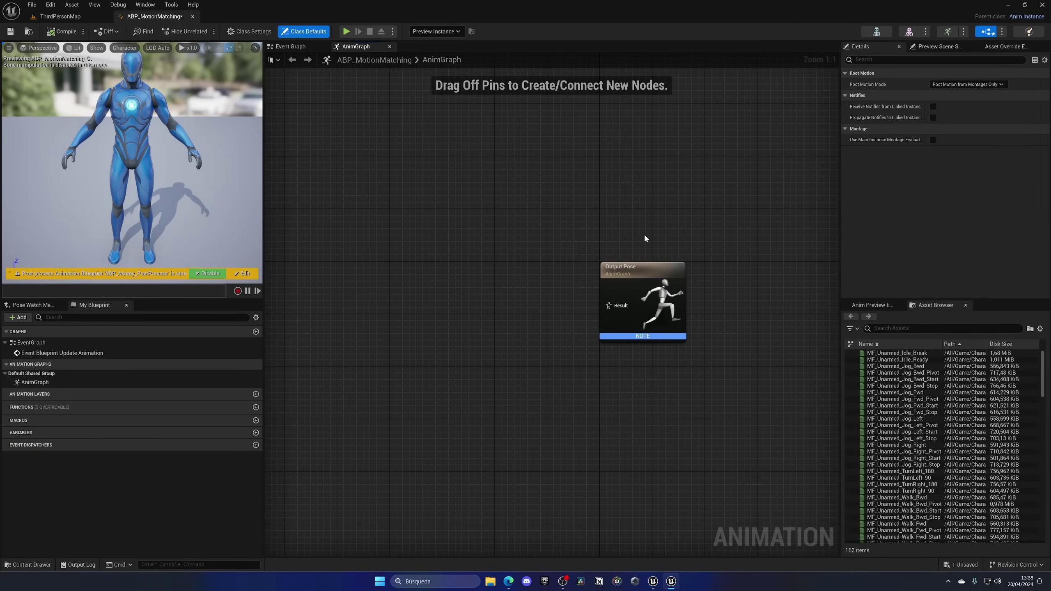
{"action": "right_click", "coordinate": [320, 305]}
{"action": "type", "text": "mo"}
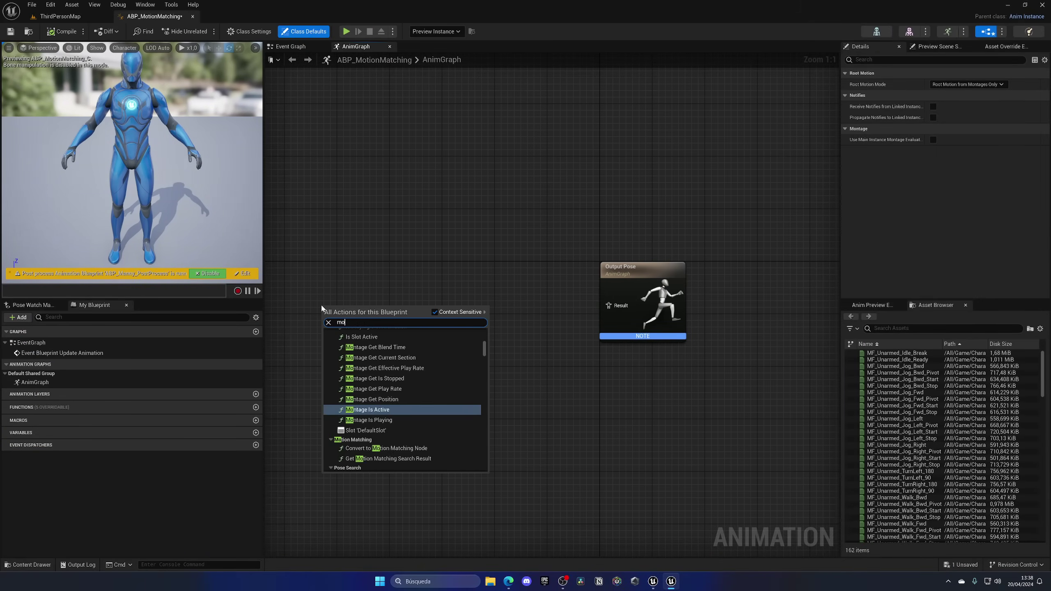
{"action": "type", "text": "tion match"}
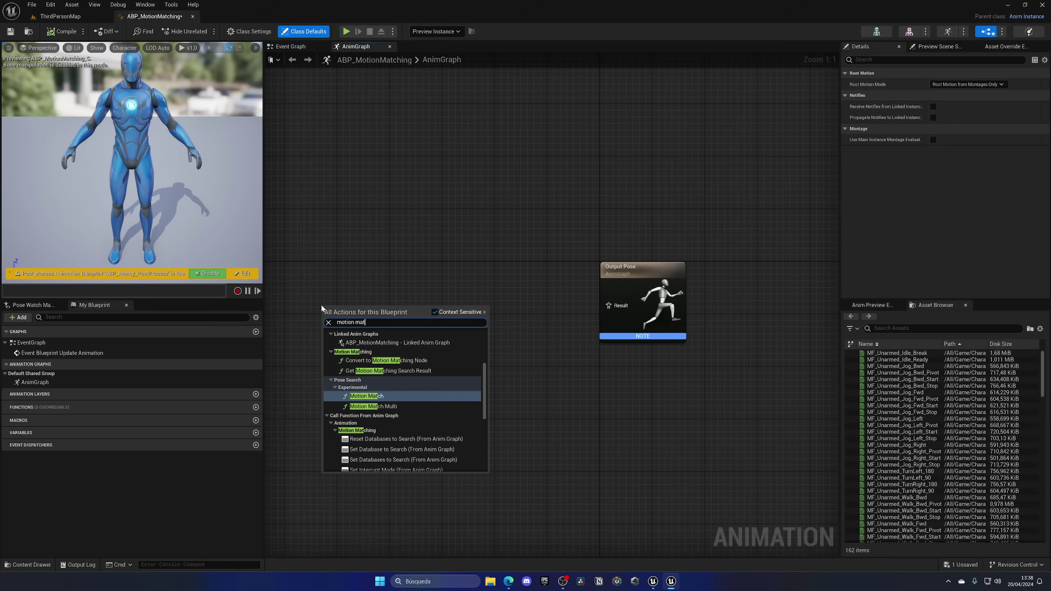
{"action": "scroll", "coordinate": [374, 350], "scroll_direction": "down", "scroll_amount": 4}
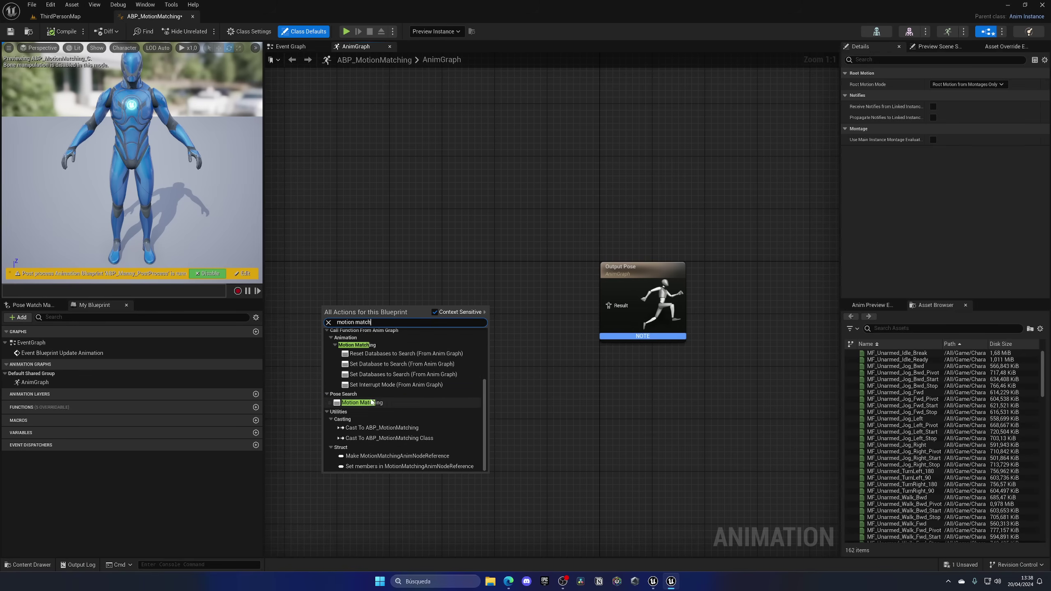
{"action": "left_click", "coordinate": [368, 403]}
{"action": "left_click_drag", "start_coordinate": [326, 323], "coordinate": [397, 285]}
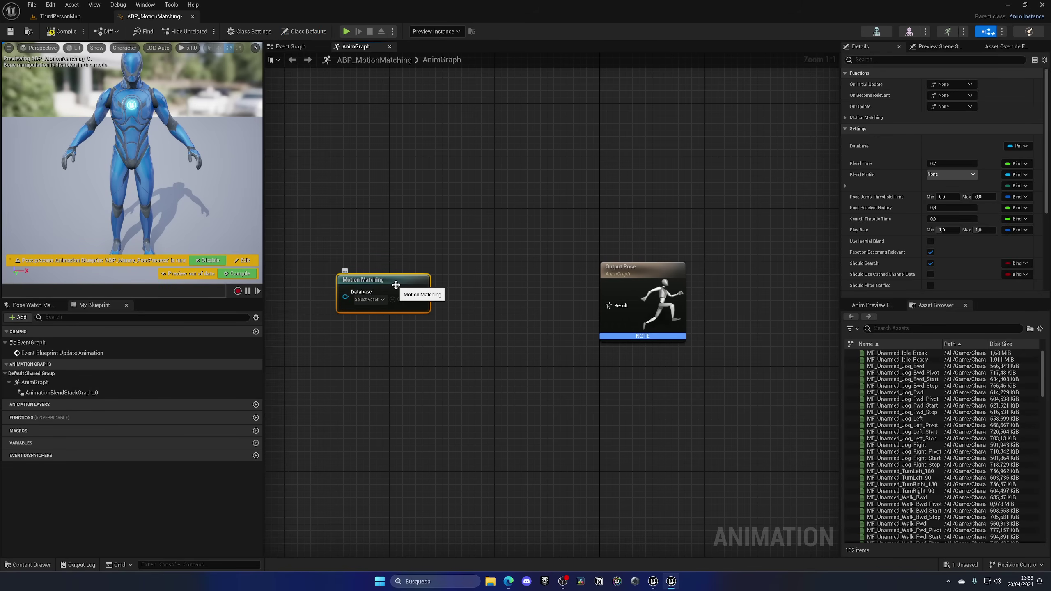
{"action": "left_click", "coordinate": [369, 299]}
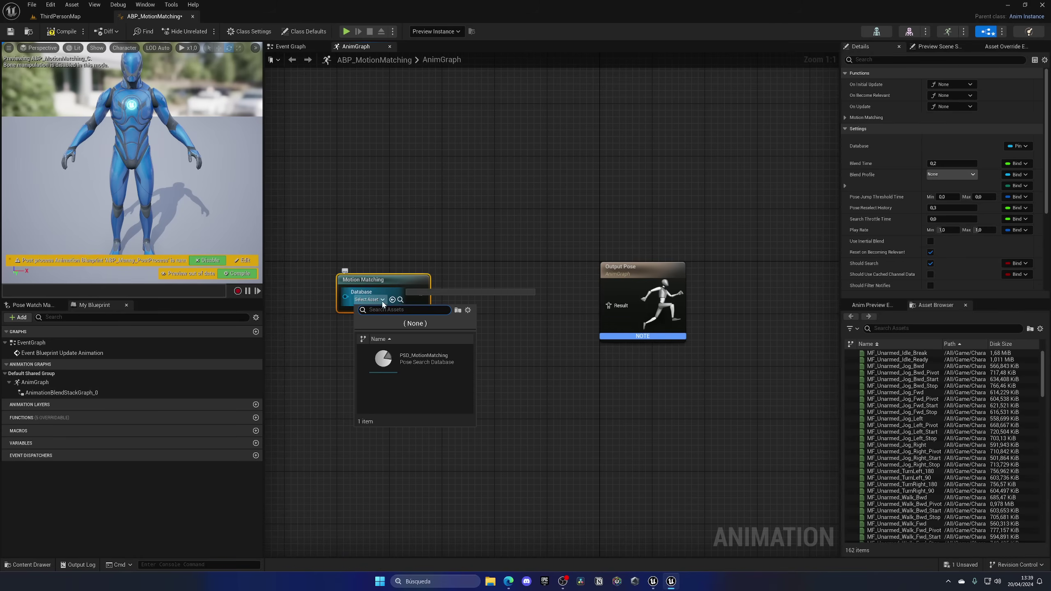
{"action": "left_click", "coordinate": [419, 359]}
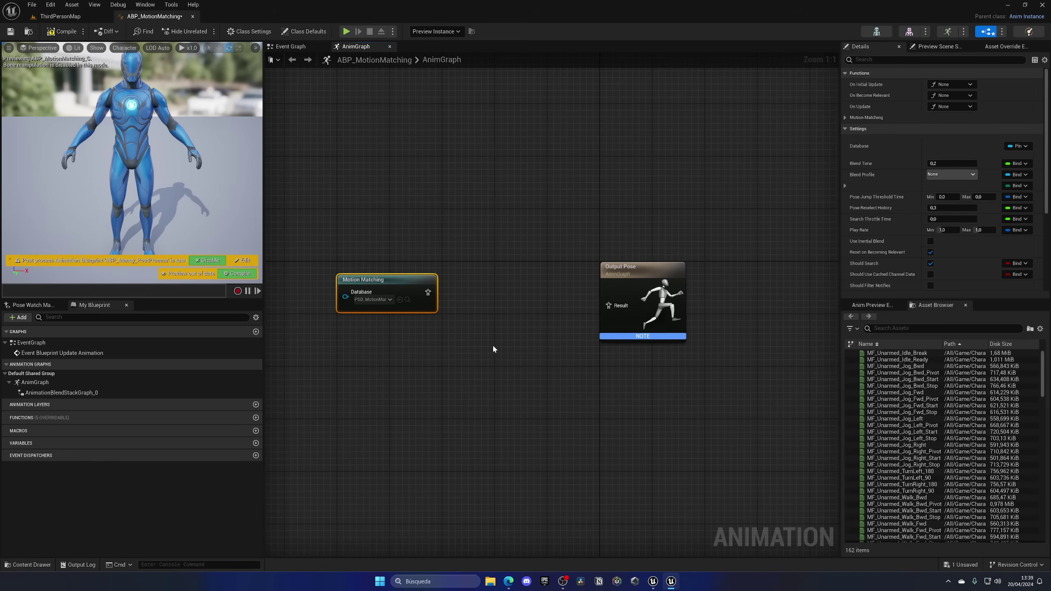
Insert a Pose History node between Motion Matching and Output Pose in the AnimGraph and straighten the connections between the nodes.
{"action": "left_click_drag", "start_coordinate": [428, 292], "coordinate": [463, 293]}
{"action": "type", "text": "pose his"}
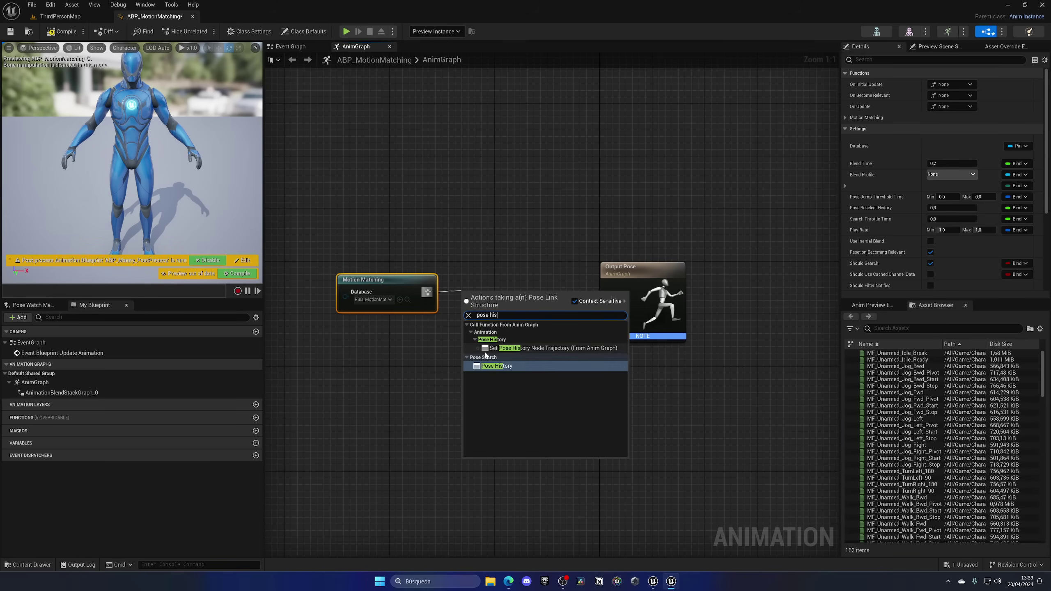
{"action": "left_click", "coordinate": [496, 366]}
{"action": "mouse_move", "coordinate": [508, 306]}
{"action": "left_mouse_down"}
{"action": "mouse_move", "coordinate": [618, 308]}
{"action": "mouse_move", "coordinate": [504, 295]}
{"action": "left_mouse_up"}
{"action": "left_click_drag", "start_coordinate": [404, 244], "coordinate": [677, 378]}
{"action": "key", "text": "q"}
{"action": "left_click", "coordinate": [508, 331]}
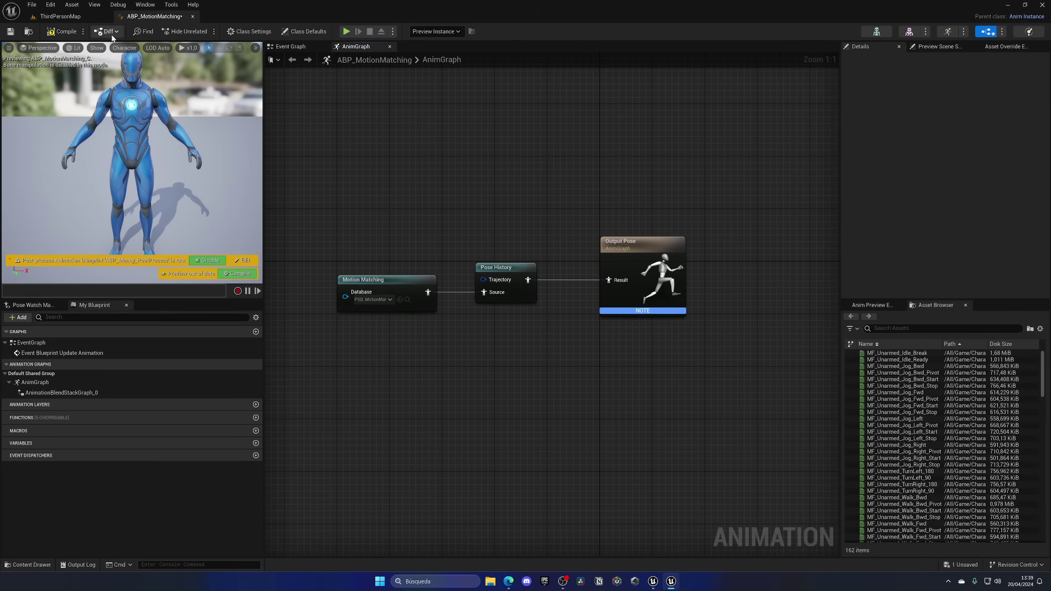
Open BP_ThirdPersonCharacter from the Blueprints folder inside ThirdPerson.
{"action": "left_click", "coordinate": [85, 16]}
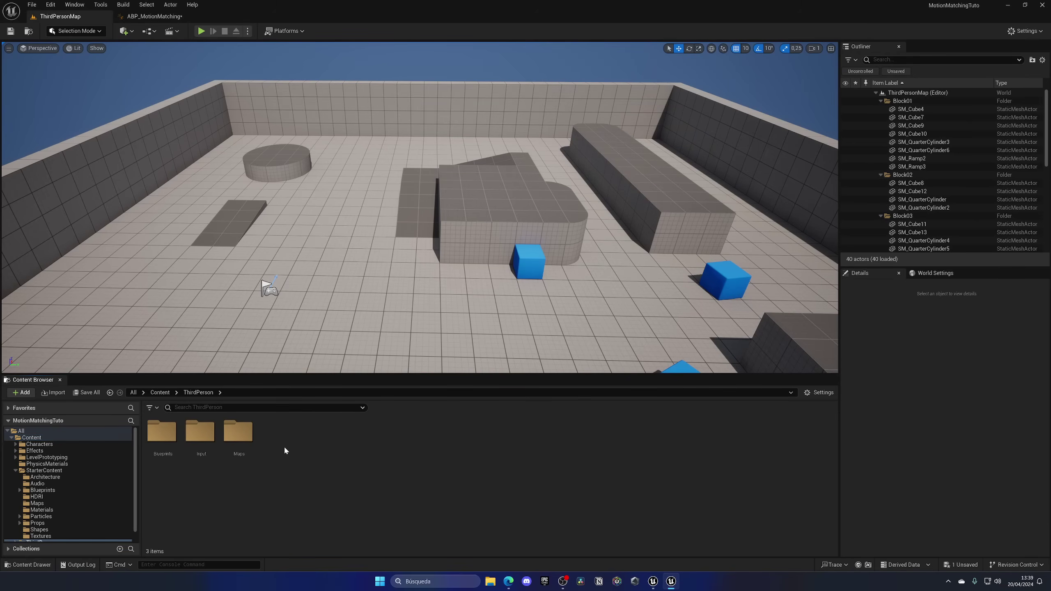
{"action": "double_click", "coordinate": [162, 432]}
{"action": "double_click", "coordinate": [161, 433]}
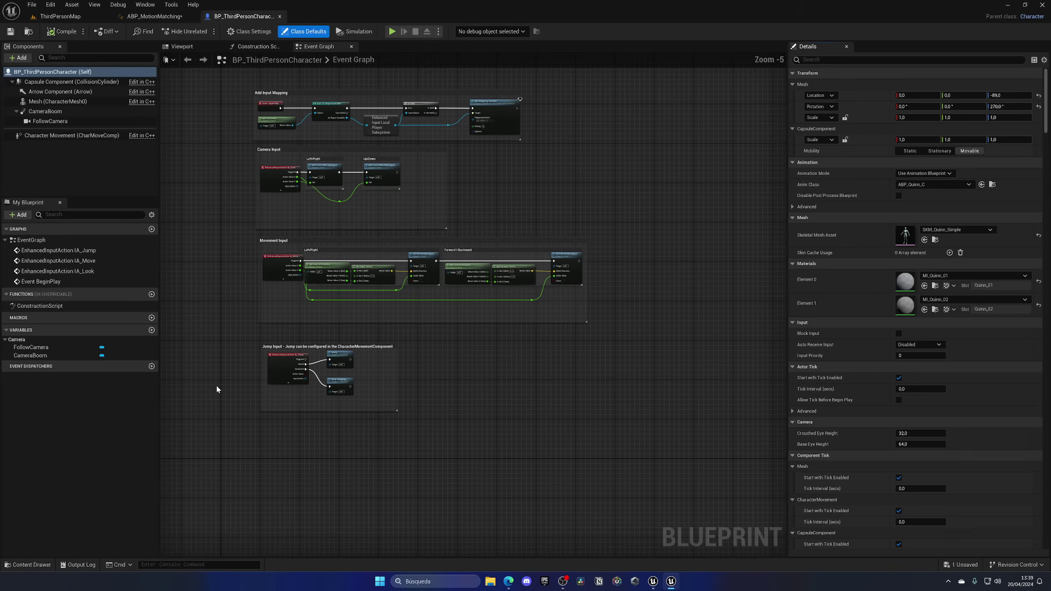
Add a Character Trajectory component to BP_ThirdPersonCharacter, keeping its default name, and compile and save the blueprint.
{"action": "left_click", "coordinate": [20, 58]}
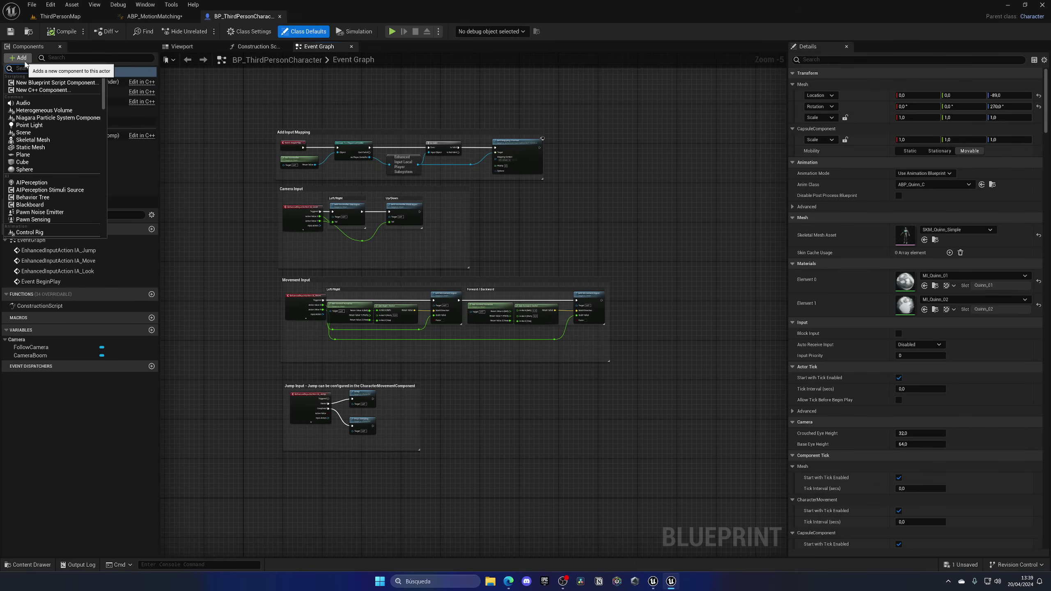
{"action": "type", "text": "traje"}
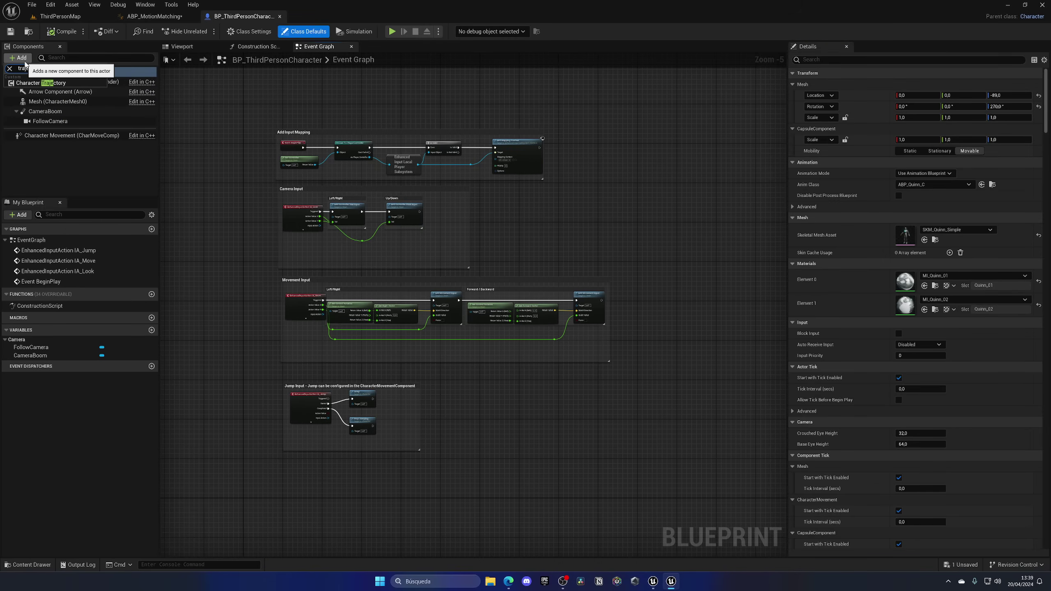
{"action": "left_click", "coordinate": [41, 83]}
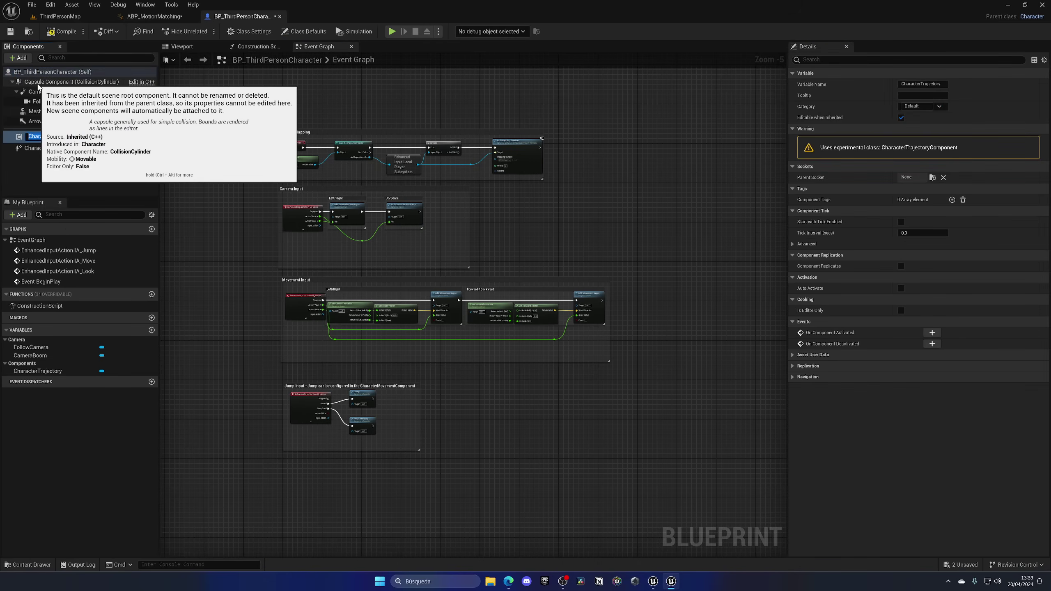
{"action": "left_click", "coordinate": [61, 32]}
{"action": "left_click", "coordinate": [11, 32]}
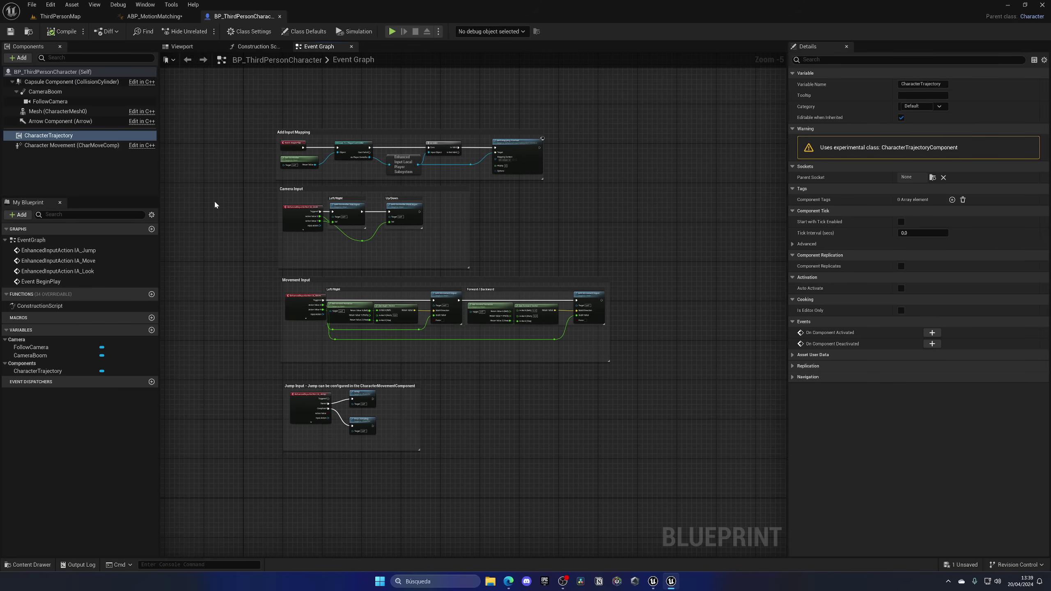
In ABP_MotionMatching's Event Graph, add Event Blueprint Initialize Animation and place the Try Get Pawn Owner node directly below it.
{"action": "left_click", "coordinate": [153, 16]}
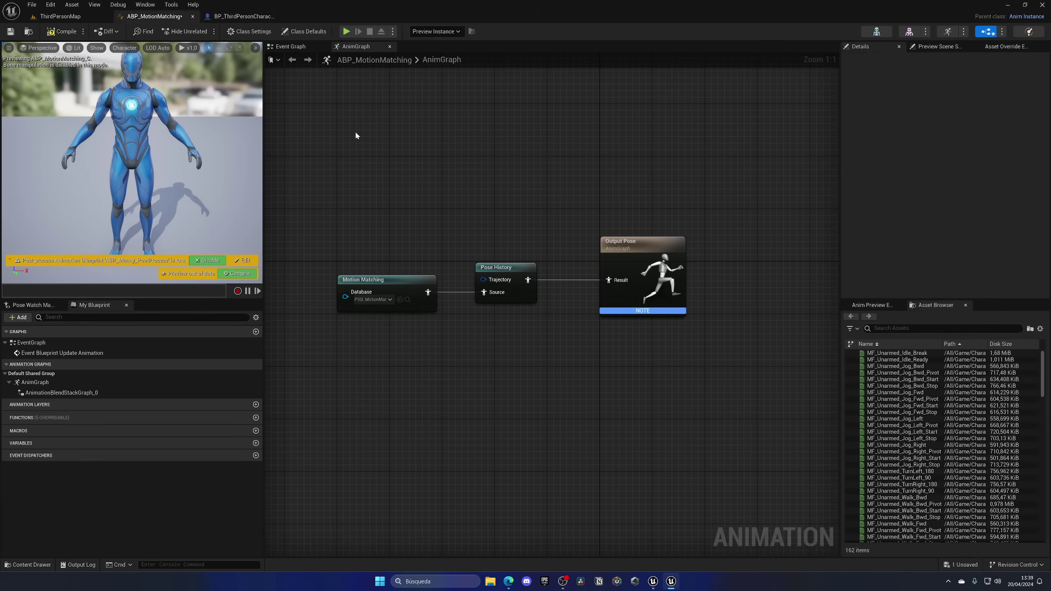
{"action": "left_click_drag", "start_coordinate": [444, 226], "coordinate": [550, 324]}
{"action": "left_click", "coordinate": [550, 328]}
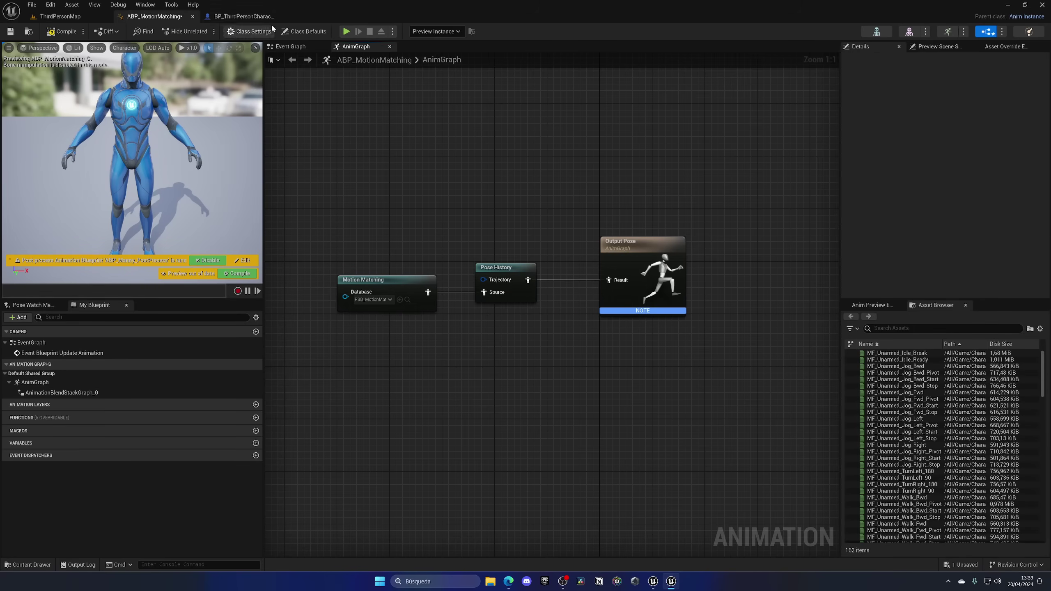
{"action": "left_click", "coordinate": [291, 46]}
{"action": "right_click_drag", "start_coordinate": [443, 231], "coordinate": [389, 257]}
{"action": "right_click", "coordinate": [335, 196]}
{"action": "type", "text": "initi"}
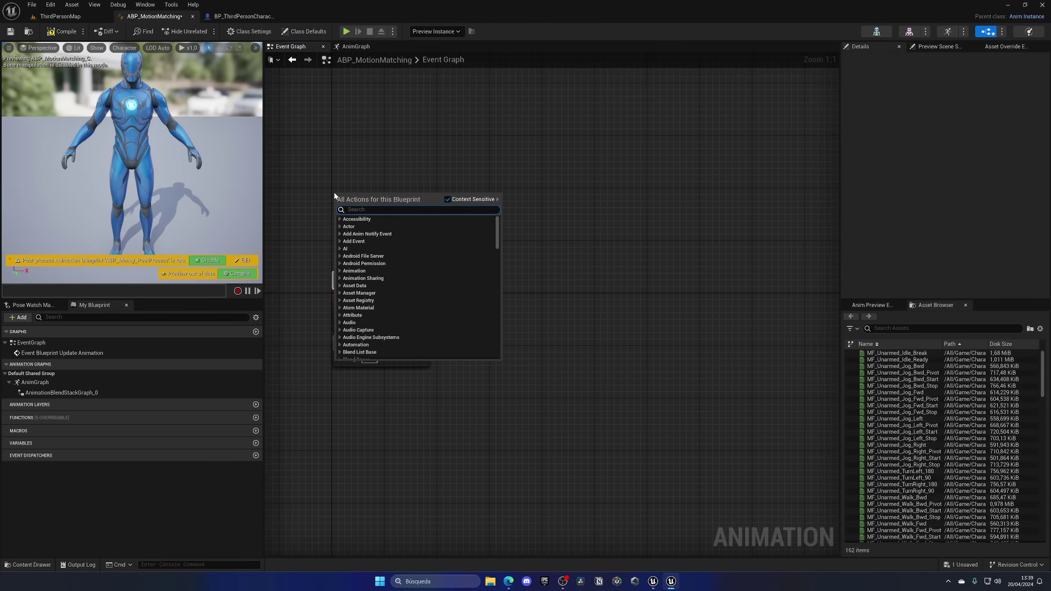
{"action": "key", "text": "Return"}
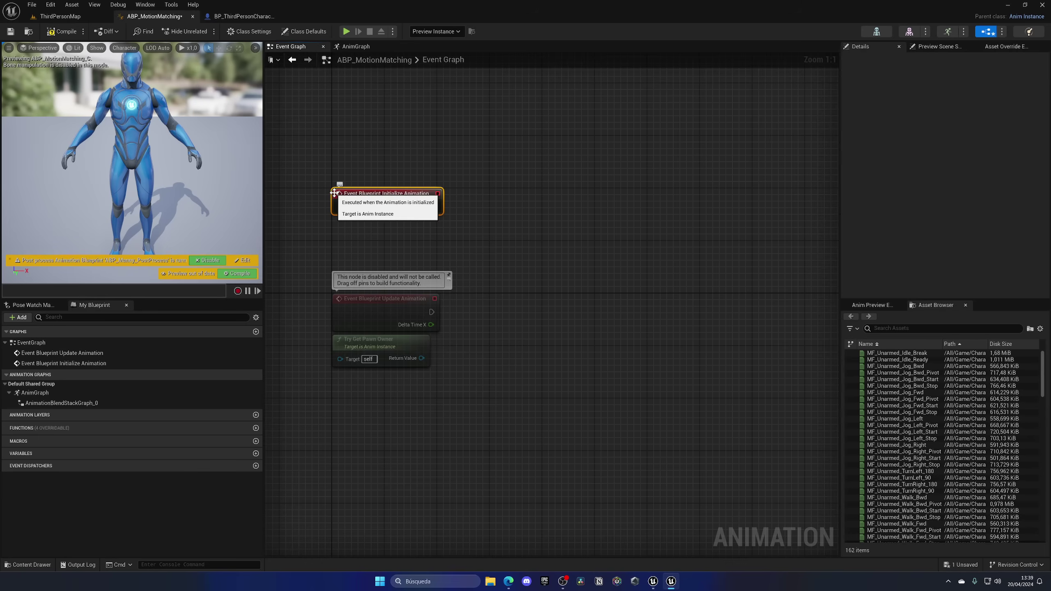
{"action": "left_click_drag", "start_coordinate": [398, 338], "coordinate": [398, 222]}
{"action": "right_click_drag", "start_coordinate": [503, 238], "coordinate": [476, 274]}
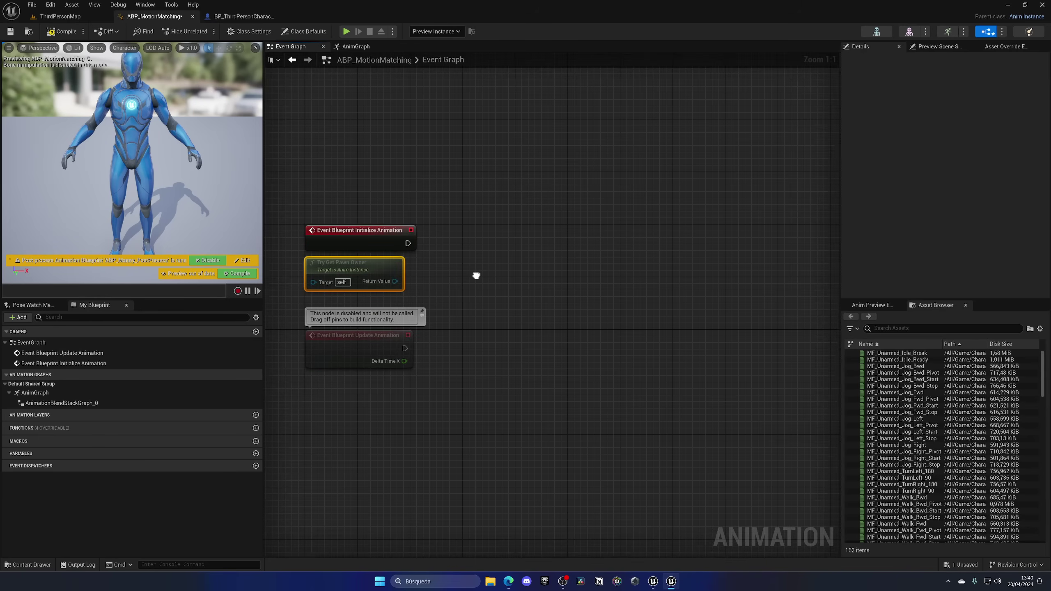
Cast the Try Get Pawn Owner result to BP_ThirdPersonCharacter and execute the cast from Event Blueprint Initialize Animation.
{"action": "left_click_drag", "start_coordinate": [393, 282], "coordinate": [453, 245]}
{"action": "type", "text": "cas"}
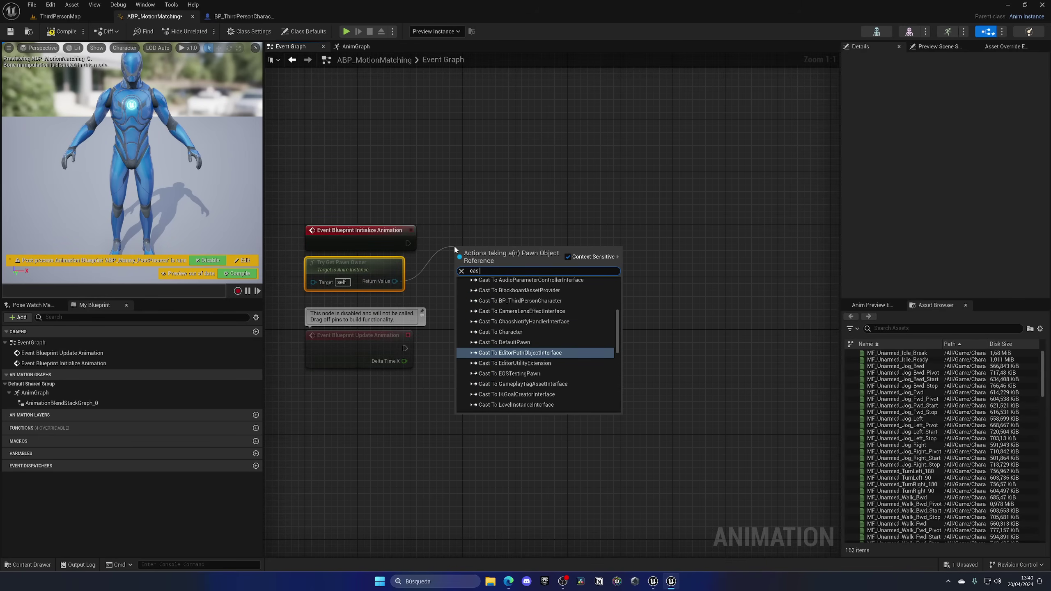
{"action": "type", "text": "t to third"}
{"action": "key", "text": "Return"}
{"action": "left_click_drag", "start_coordinate": [408, 243], "coordinate": [477, 231]}
{"action": "left_click_drag", "start_coordinate": [403, 200], "coordinate": [422, 218]}
Promote the cast's character output to a variable named Third Person Character BP and line up its SET node after the cast.
{"action": "right_click", "coordinate": [553, 268]}
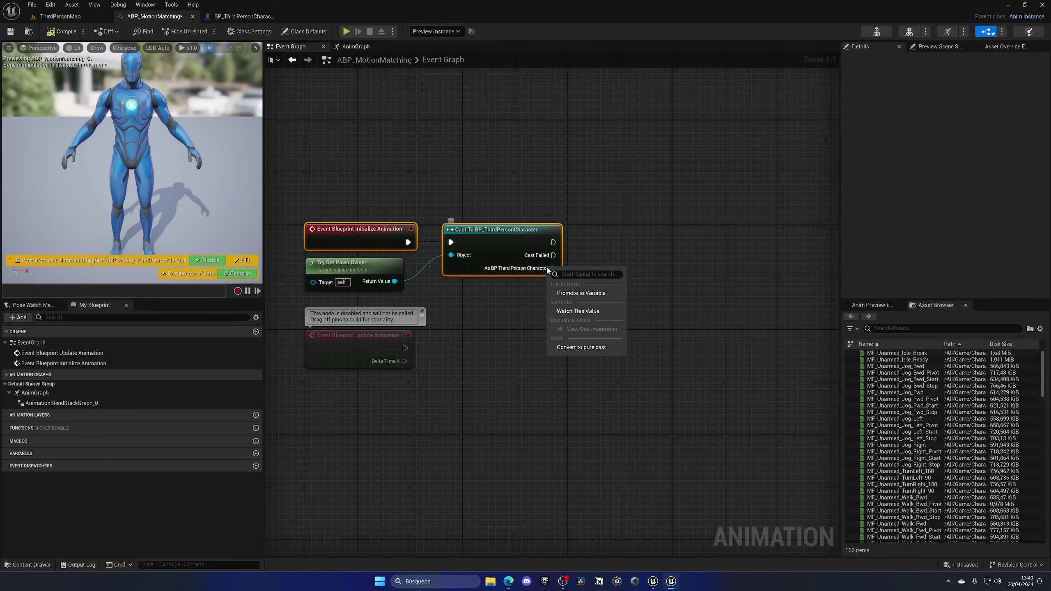
{"action": "left_click", "coordinate": [579, 292]}
{"action": "key", "text": "Return"}
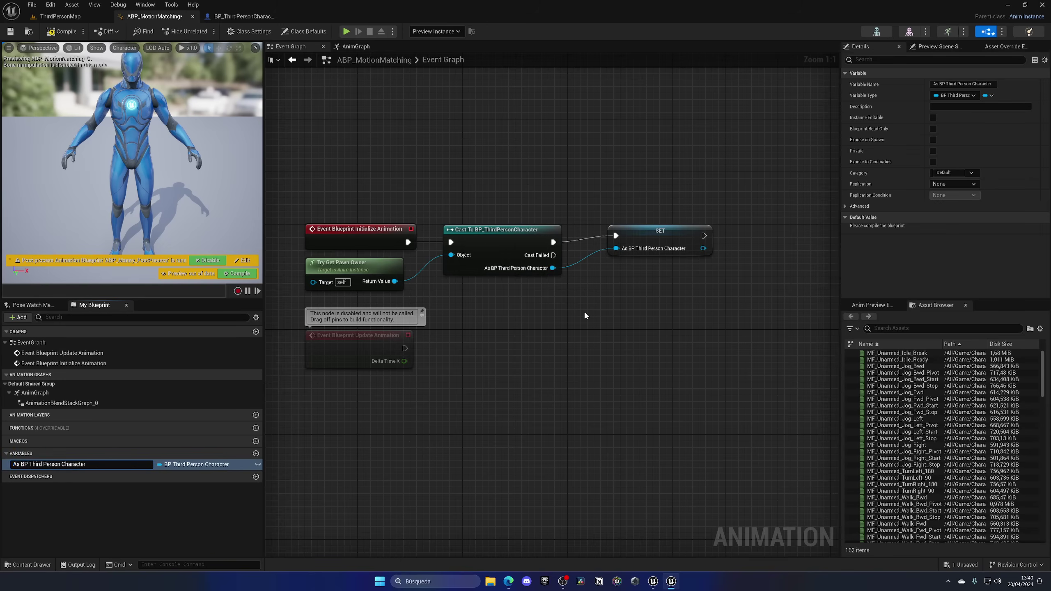
{"action": "key", "text": "BackSpace"}
{"action": "type", "text": "BP"}
{"action": "key", "text": "Return"}
{"action": "left_click_drag", "start_coordinate": [658, 245], "coordinate": [624, 251]}
{"action": "left_click", "coordinate": [592, 334]}
{"action": "right_click_drag", "start_coordinate": [593, 334], "coordinate": [625, 291]}
{"action": "left_click", "coordinate": [376, 300]}
Place a Third Person Character BP getter below the update event and get Character Trajectory from it, aligning the two nodes.
{"action": "left_click_drag", "start_coordinate": [115, 466], "coordinate": [406, 347]}
{"action": "left_click", "coordinate": [436, 366]}
{"action": "left_click_drag", "start_coordinate": [472, 355], "coordinate": [506, 357]}
{"action": "type", "text": "get chracte"}
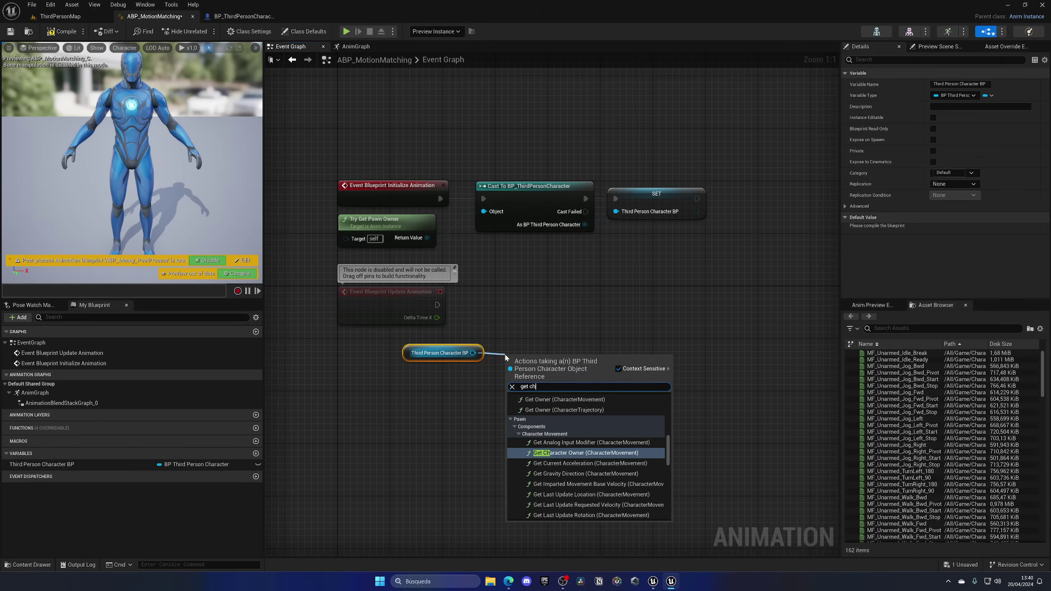
{"action": "key", "text": "BackSpace"}
{"action": "key", "text": "BackSpace"}
{"action": "key", "text": "BackSpace"}
{"action": "key", "text": "BackSpace"}
{"action": "key", "text": "BackSpace"}
{"action": "type", "text": "a"}
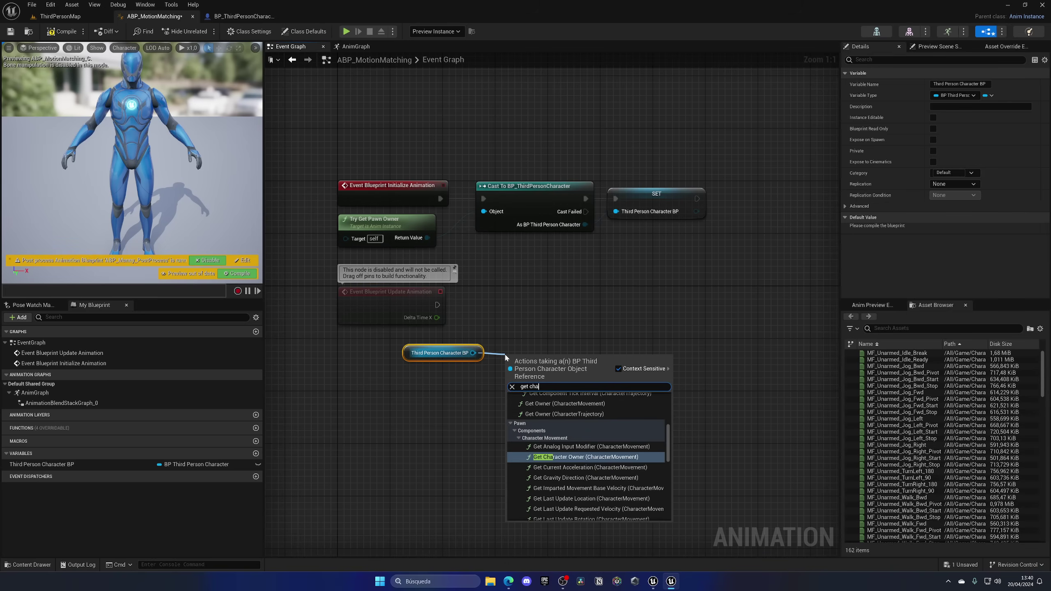
{"action": "type", "text": "racterTraject"}
{"action": "key", "text": "Down"}
{"action": "key", "text": "Down"}
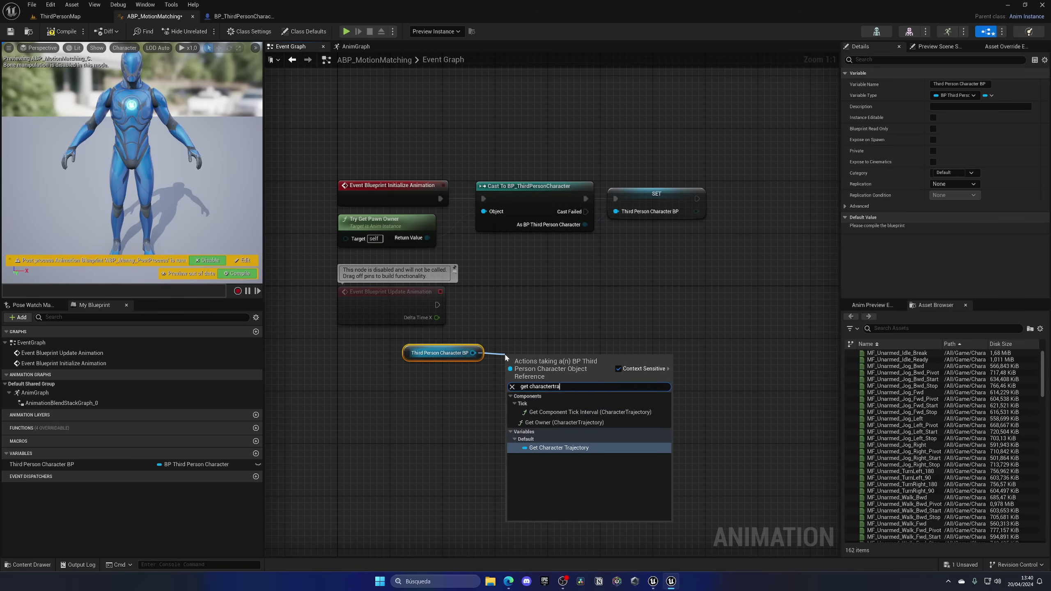
{"action": "key", "text": "Return"}
{"action": "left_click_drag", "start_coordinate": [526, 376], "coordinate": [527, 375]}
{"action": "key", "text": "q"}
{"action": "left_click_drag", "start_coordinate": [535, 360], "coordinate": [509, 360]}
Promote Character Trajectory to a variable, run its SET node from Event Blueprint Update Animation, and compile and save the Animation Blueprint.
{"action": "right_click", "coordinate": [564, 359]}
{"action": "left_click", "coordinate": [587, 385]}
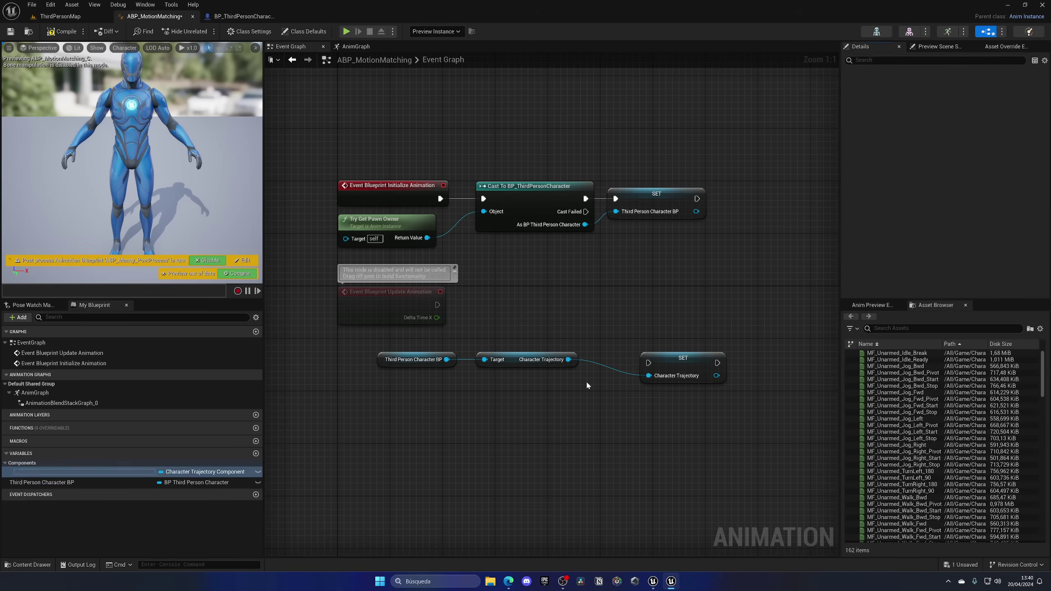
{"action": "left_click_drag", "start_coordinate": [673, 358], "coordinate": [568, 299]}
{"action": "left_click_drag", "start_coordinate": [437, 305], "coordinate": [570, 305]}
{"action": "left_click_drag", "start_coordinate": [592, 310], "coordinate": [645, 310]}
{"action": "left_click", "coordinate": [543, 176]}
{"action": "left_click_drag", "start_coordinate": [497, 153], "coordinate": [552, 239]}
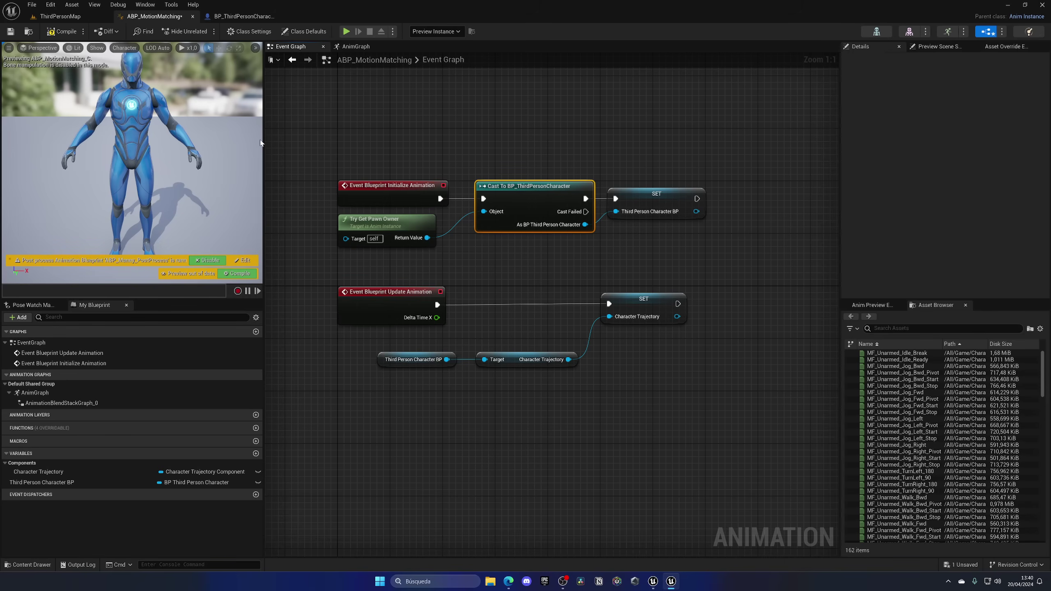
{"action": "left_click", "coordinate": [75, 36]}
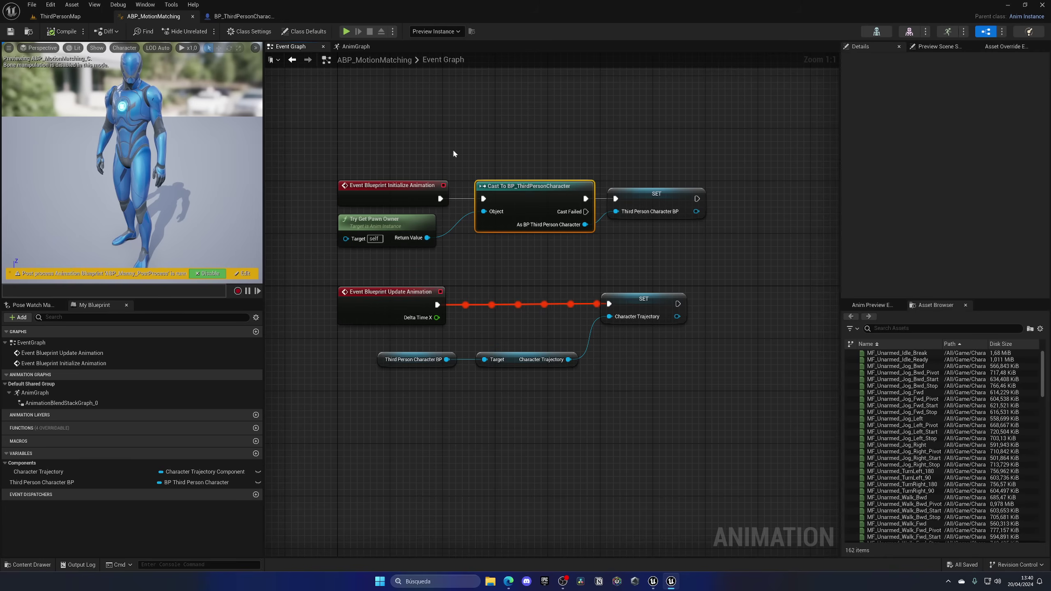
{"action": "left_click_drag", "start_coordinate": [455, 154], "coordinate": [683, 271]}
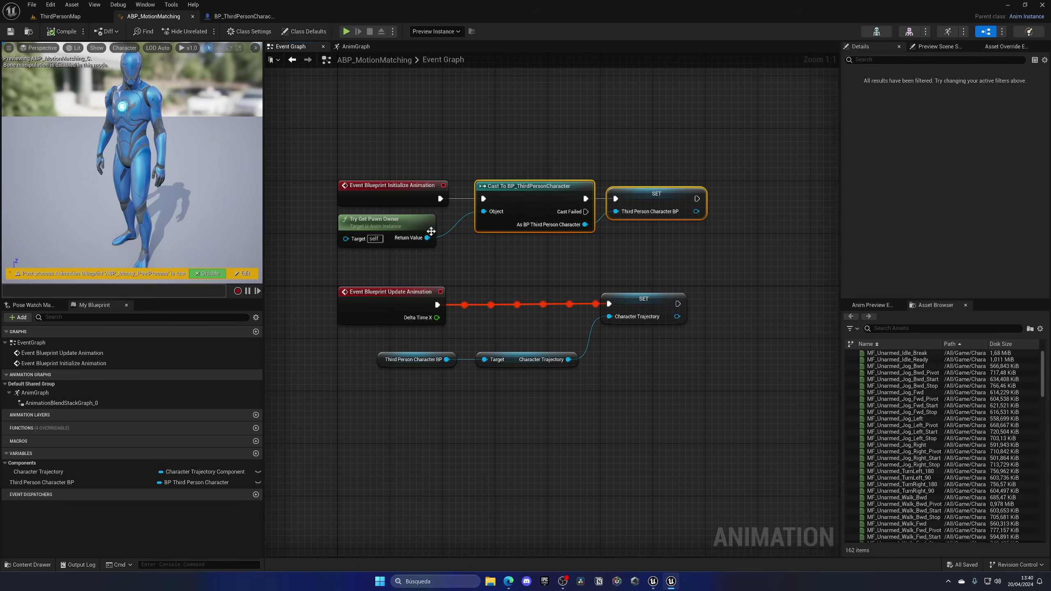
{"action": "left_click", "coordinate": [383, 290]}
{"action": "left_click_drag", "start_coordinate": [373, 350], "coordinate": [662, 381]}
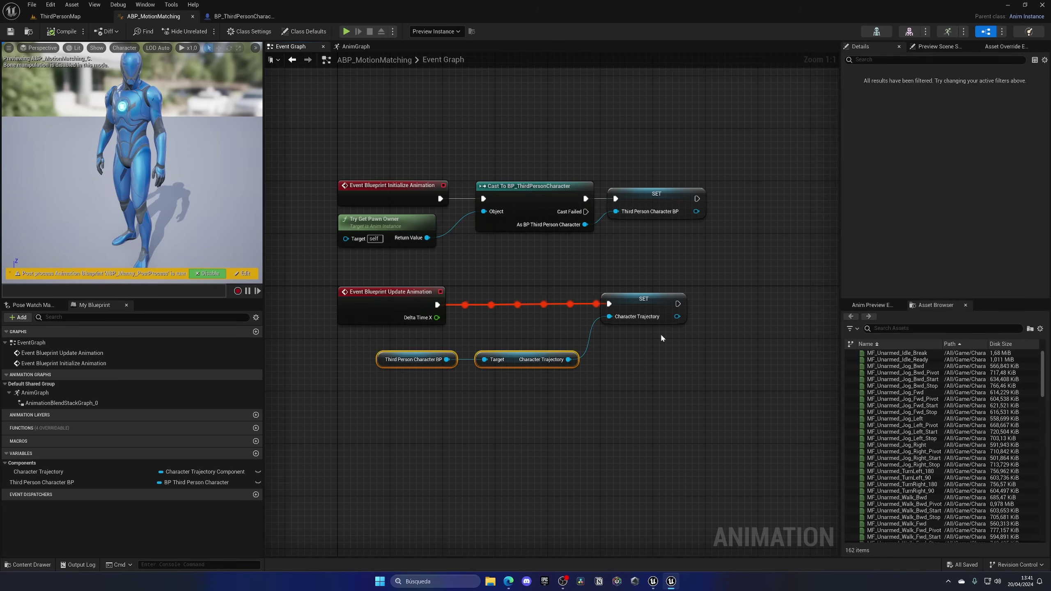
{"action": "left_click", "coordinate": [662, 338]}
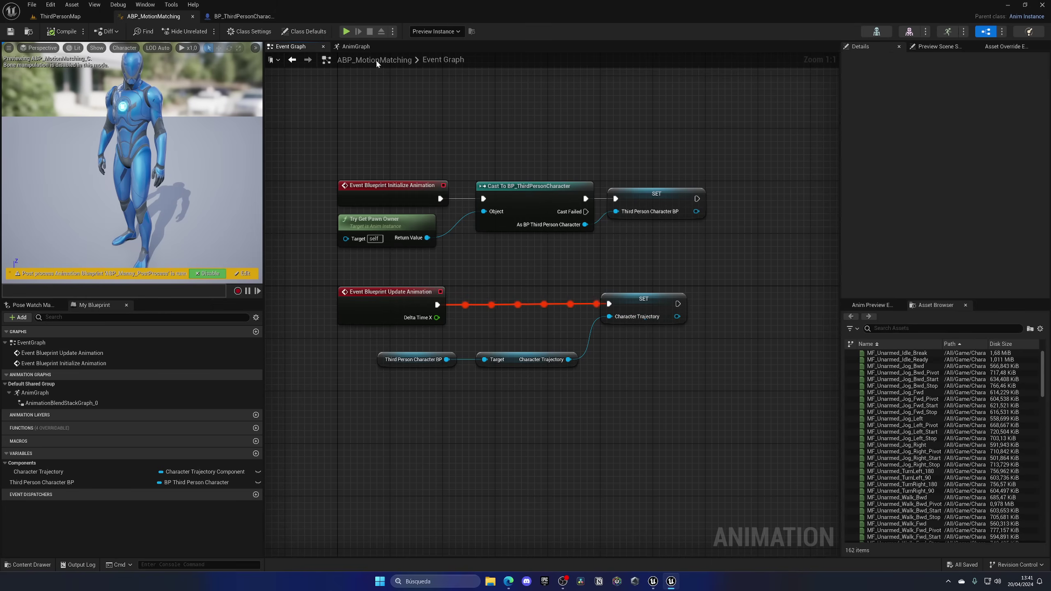
In the AnimGraph, bind the Pose History node's Trajectory input to the Trajectory property of the Character Trajectory variable.
{"action": "left_click", "coordinate": [361, 47]}
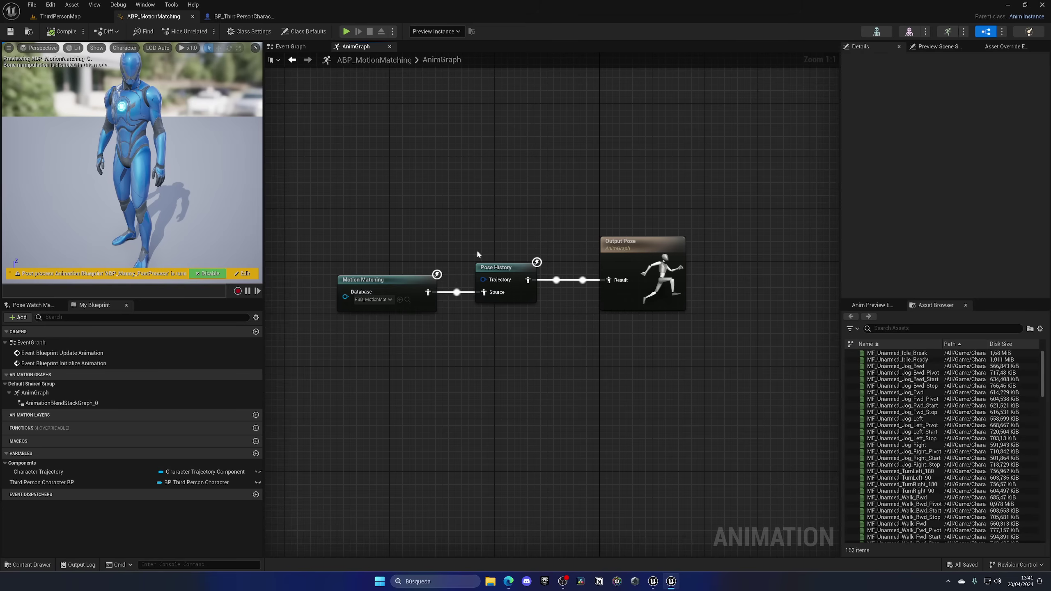
{"action": "right_click", "coordinate": [492, 282]}
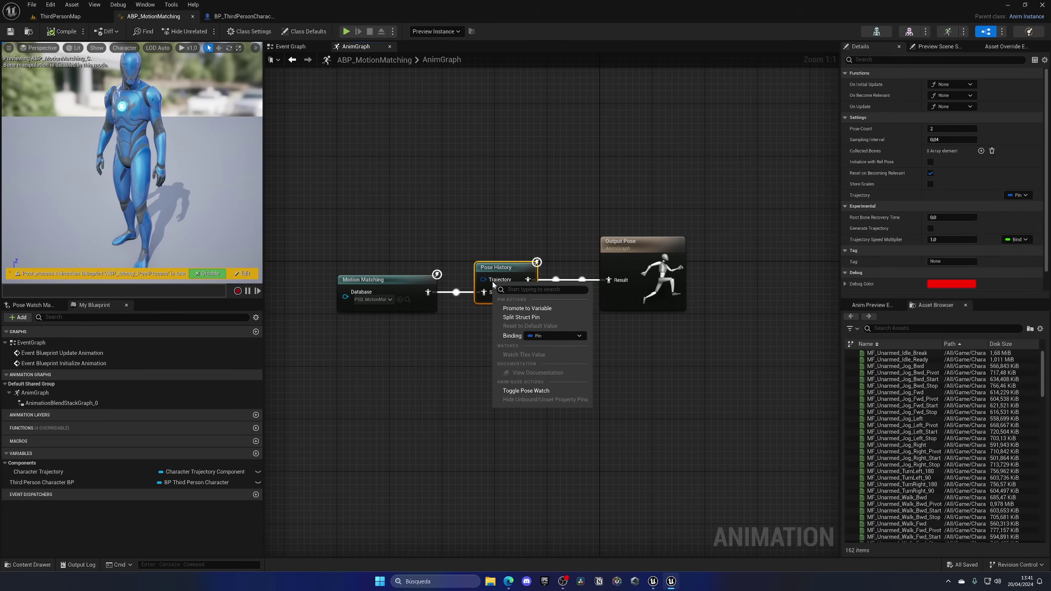
{"action": "left_click", "coordinate": [543, 336]}
{"action": "mouse_move", "coordinate": [576, 424]}
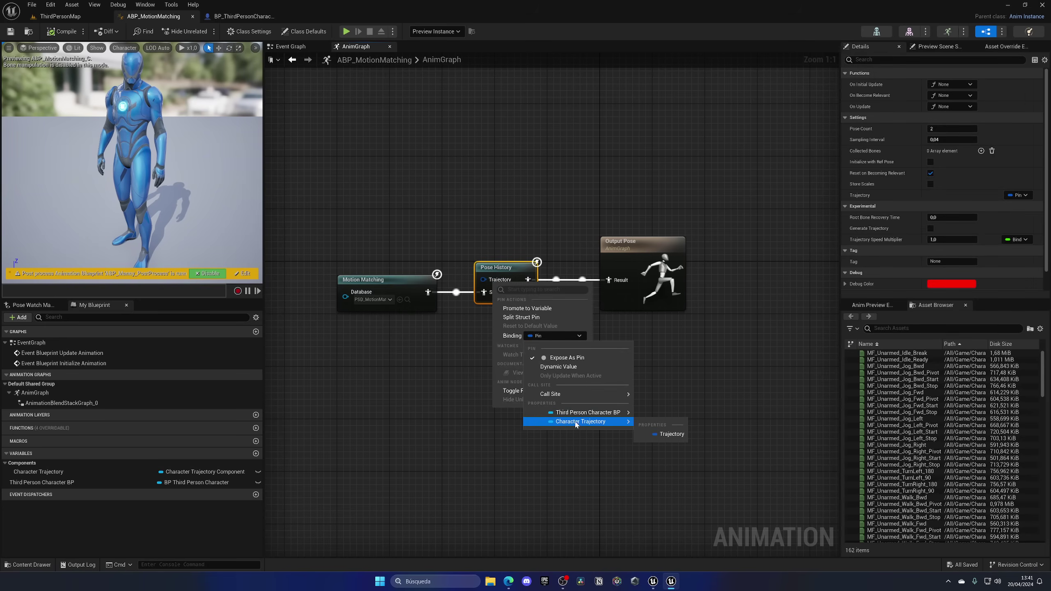
{"action": "left_click", "coordinate": [658, 433]}
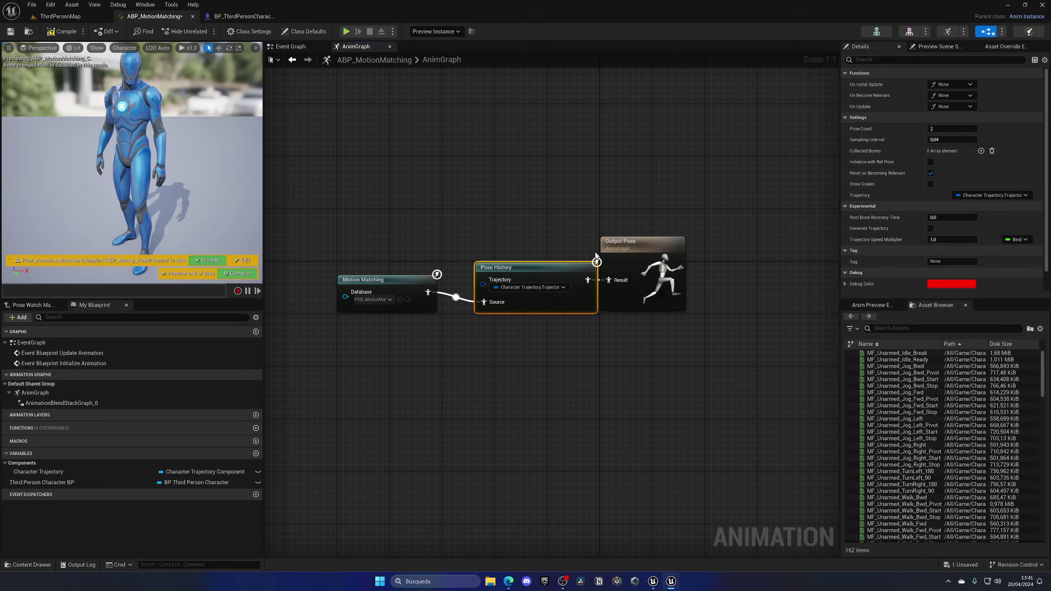
Space Output Pose away from Pose History, straighten the AnimGraph connections, and compile and save ABP_MotionMatching.
{"action": "left_click_drag", "start_coordinate": [629, 245], "coordinate": [668, 245]}
{"action": "left_click", "coordinate": [240, 273]}
{"action": "left_click_drag", "start_coordinate": [364, 218], "coordinate": [739, 383]}
{"action": "key", "text": "q"}
{"action": "left_click", "coordinate": [579, 338]}
{"action": "key", "text": "ctrl+s"}
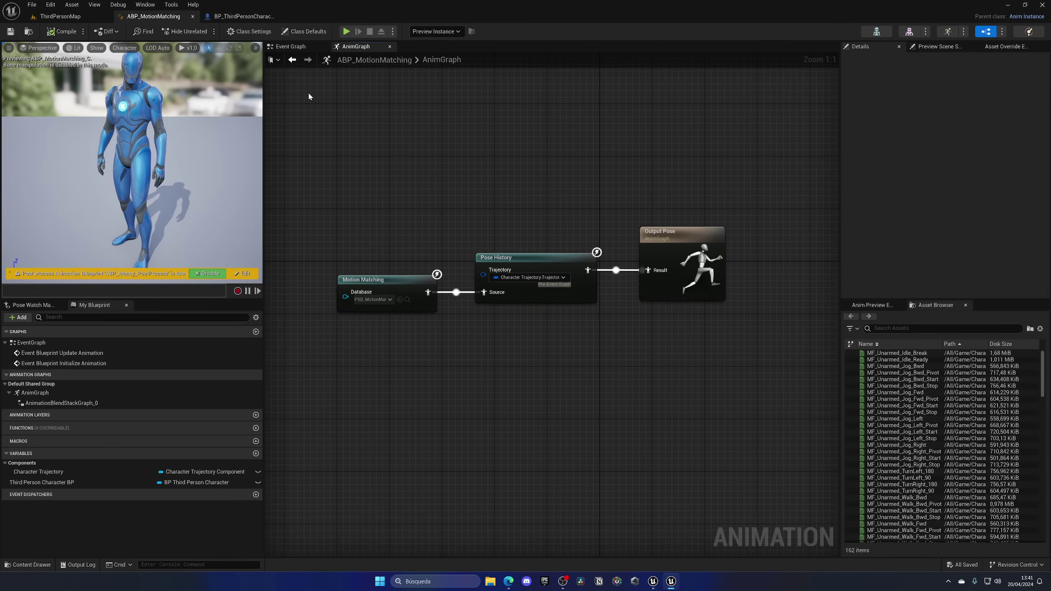
Set the skeletal mesh asset of BP_ThirdPersonCharacter's Mesh component to SKM_Quinn from Characters/Heroes/Mannequin/Meshes.
{"action": "left_click", "coordinate": [244, 16]}
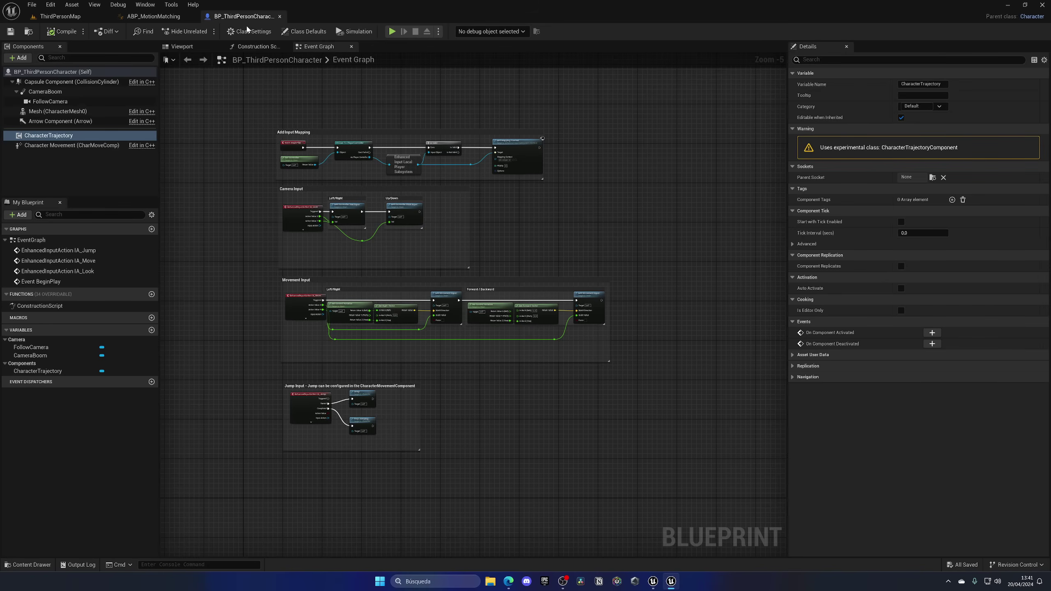
{"action": "left_click", "coordinate": [182, 46]}
{"action": "left_click", "coordinate": [58, 111]}
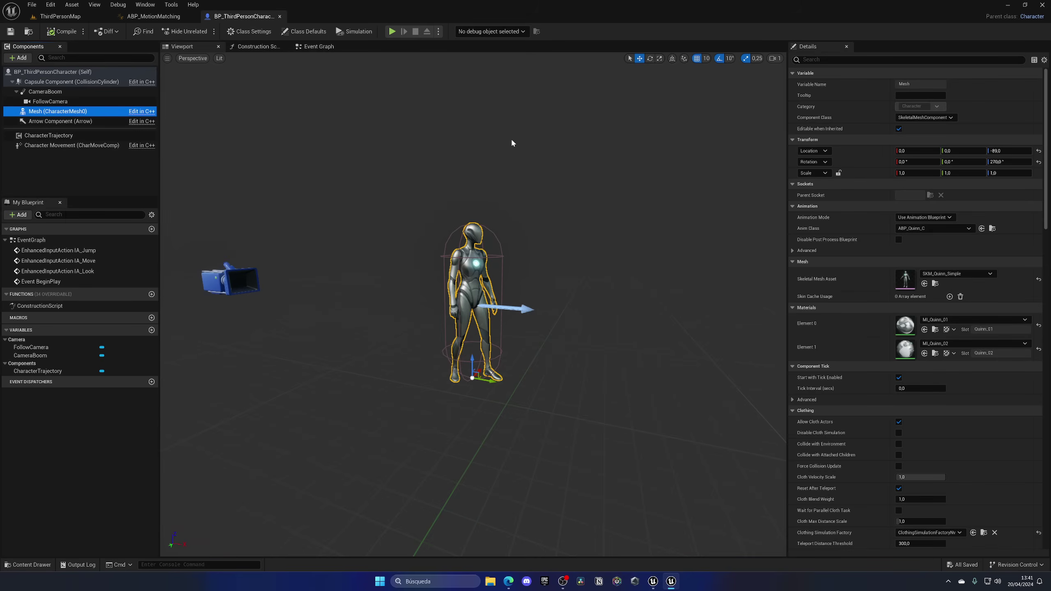
{"action": "left_click", "coordinate": [956, 274]}
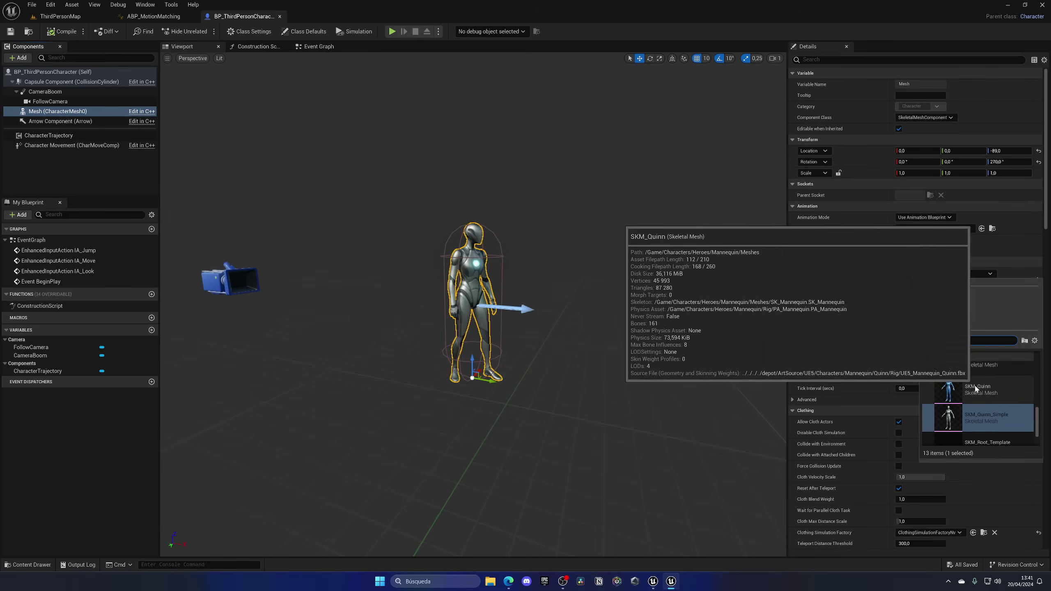
{"action": "left_click", "coordinate": [951, 387]}
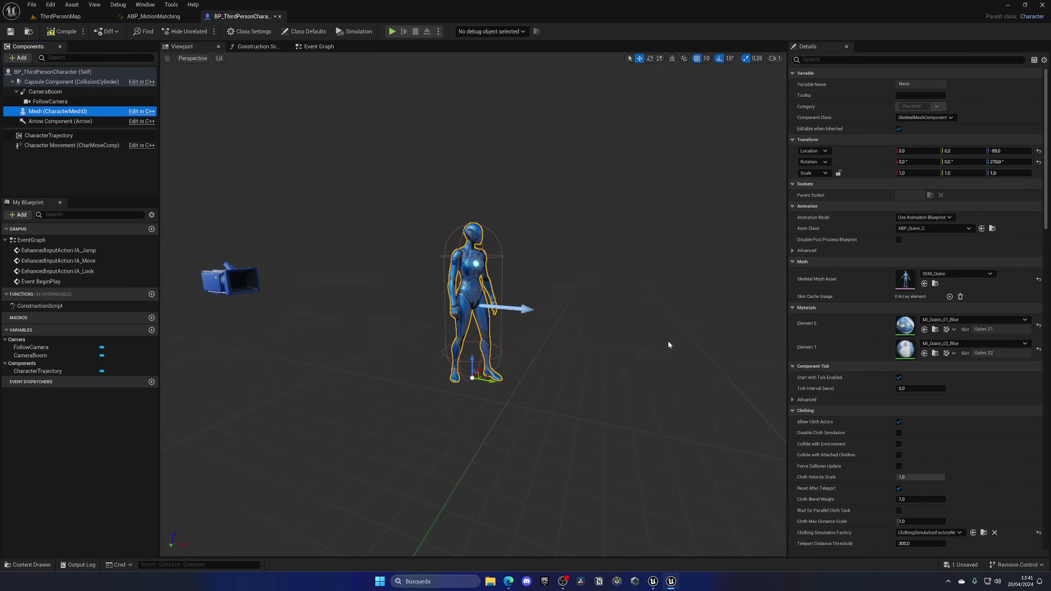
{"action": "left_click", "coordinate": [959, 274]}
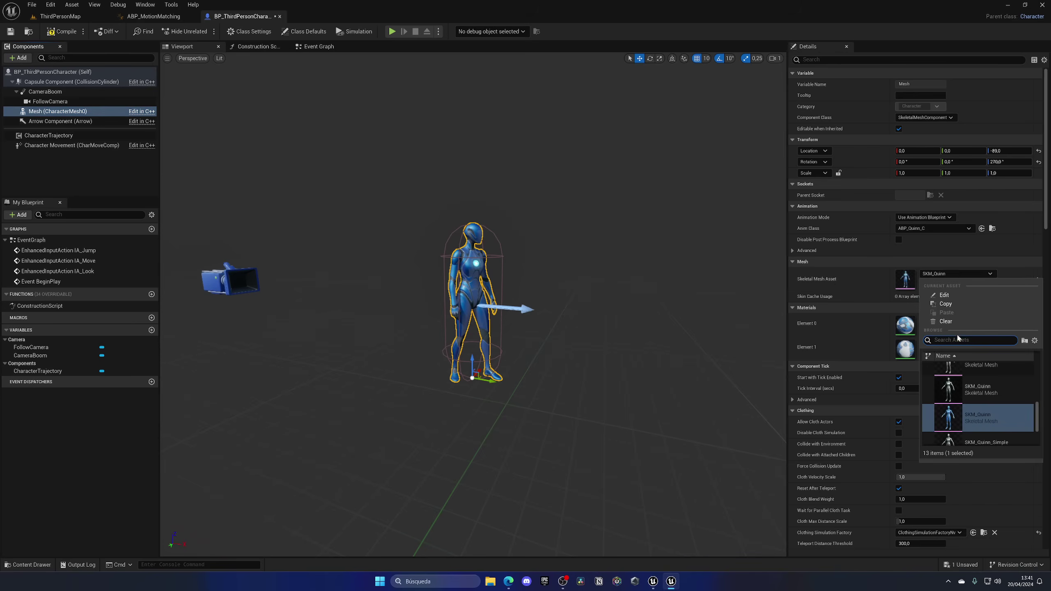
Set the Mesh component's Anim Class to ABP_MotionMatching and compile the character Blueprint.
{"action": "left_click", "coordinate": [865, 292]}
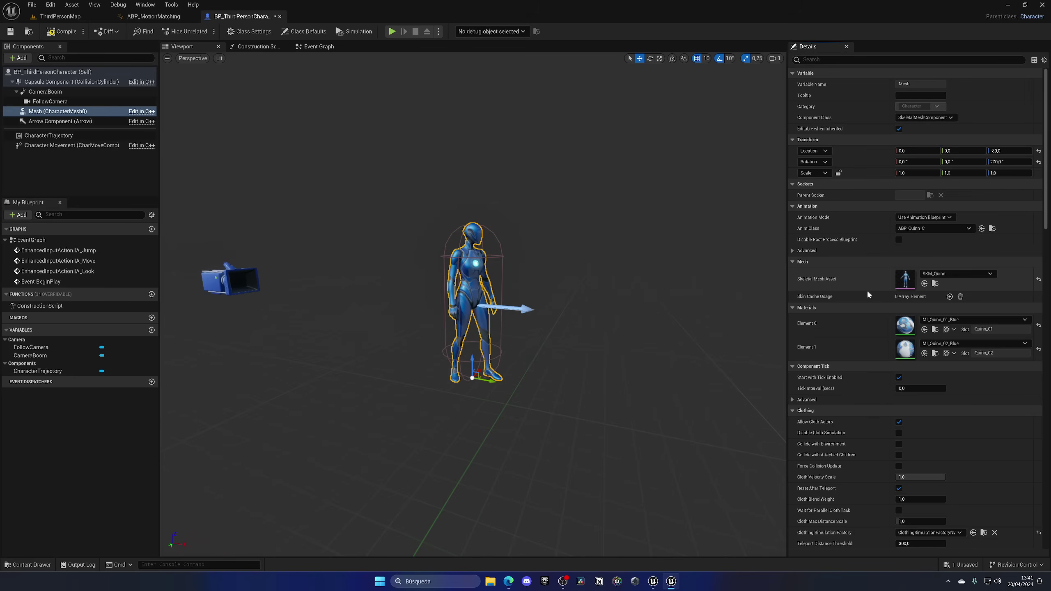
{"action": "left_click", "coordinate": [904, 230]}
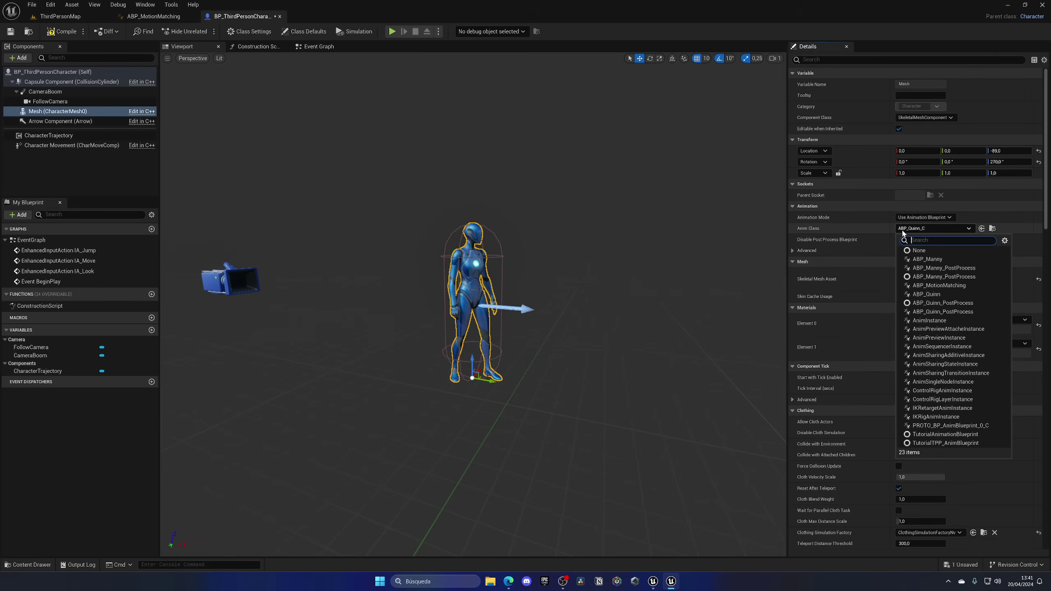
{"action": "left_click", "coordinate": [939, 285]}
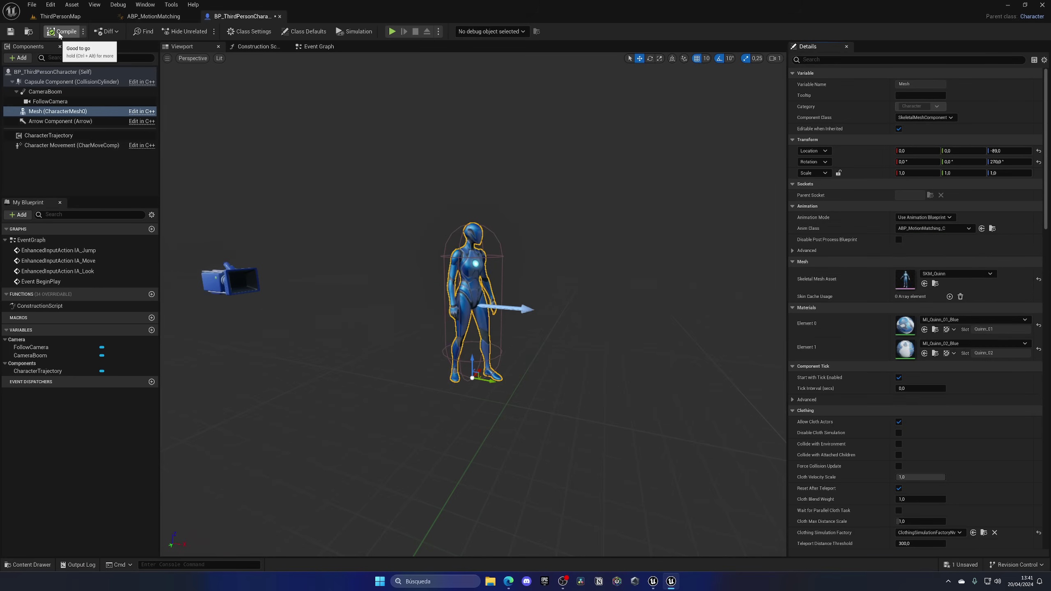
Try to play ThirdPersonMap, open the failing FootstepEffectTagModifier Blueprint from the compilation error dialog, and close the Message Log.
{"action": "left_click", "coordinate": [78, 16]}
{"action": "left_click", "coordinate": [202, 36]}
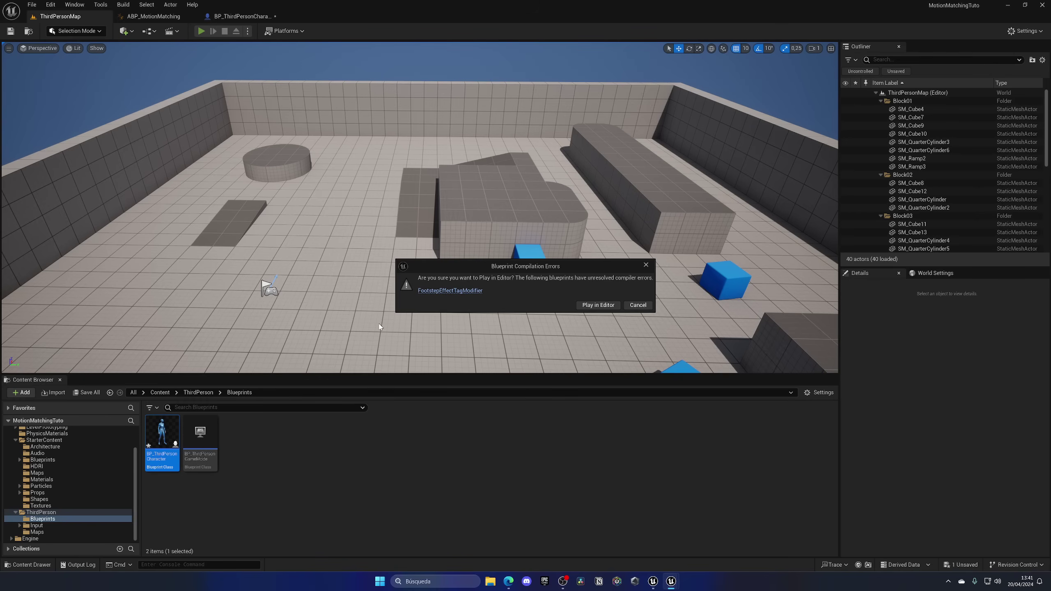
{"action": "left_click", "coordinate": [439, 292]}
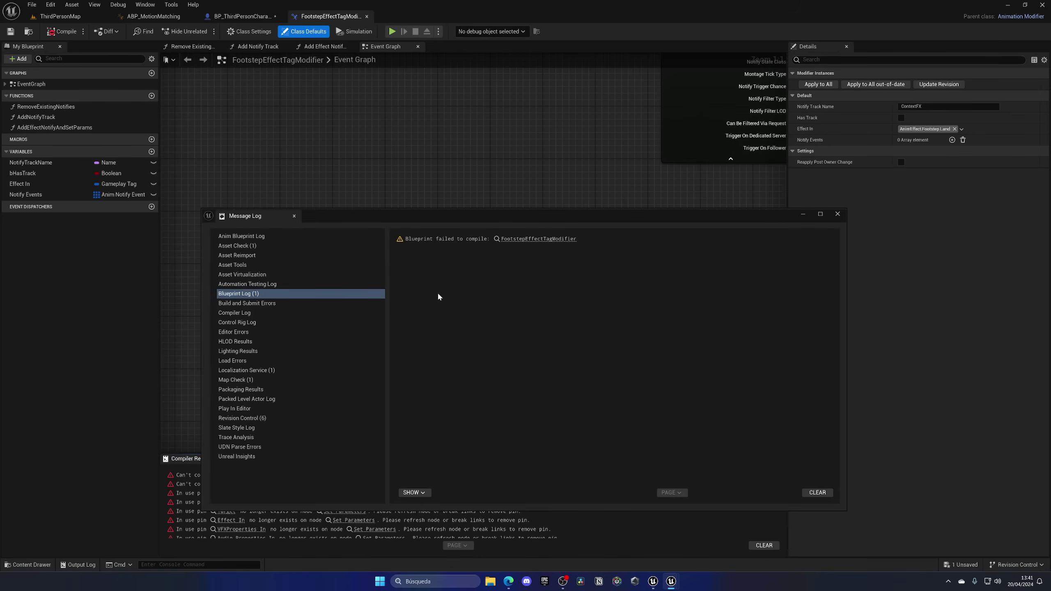
{"action": "middle_click", "coordinate": [254, 216]}
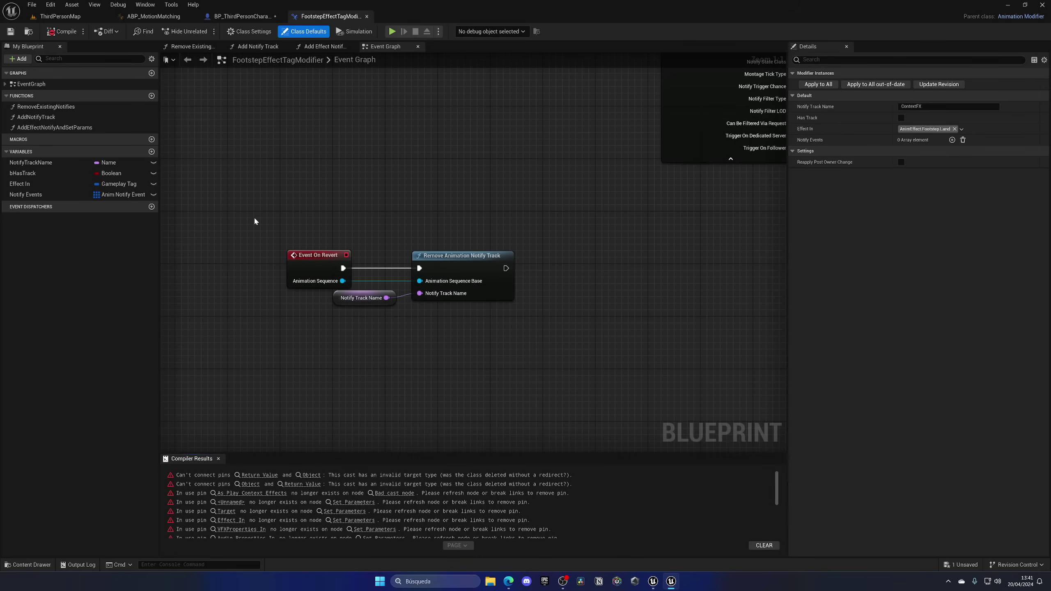
In FootstepEffectTagModifier, break the execution links leaving Event On Revert and the Add Effect Notify and Set Params entry, compile, and close the Blueprint.
{"action": "left_click", "coordinate": [343, 268], "text": "alt"}
{"action": "scroll", "coordinate": [339, 263], "scroll_direction": "down", "scroll_amount": 2}
{"action": "right_click_drag", "start_coordinate": [332, 239], "coordinate": [557, 333]}
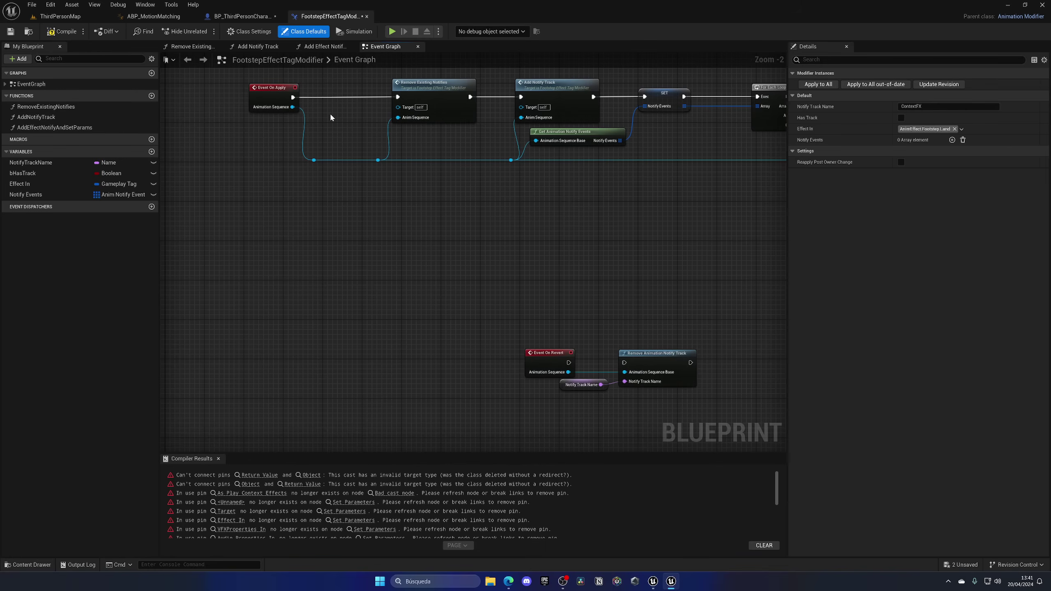
{"action": "left_click", "coordinate": [257, 477]}
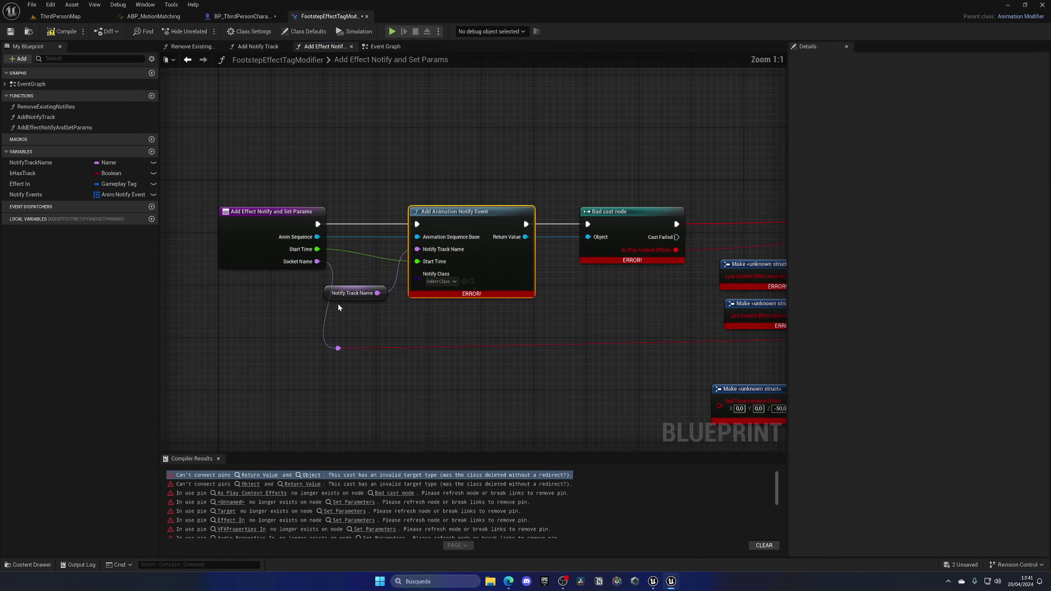
{"action": "left_click", "coordinate": [318, 224], "text": "alt"}
{"action": "key", "text": "F7"}
{"action": "middle_click", "coordinate": [313, 20]}
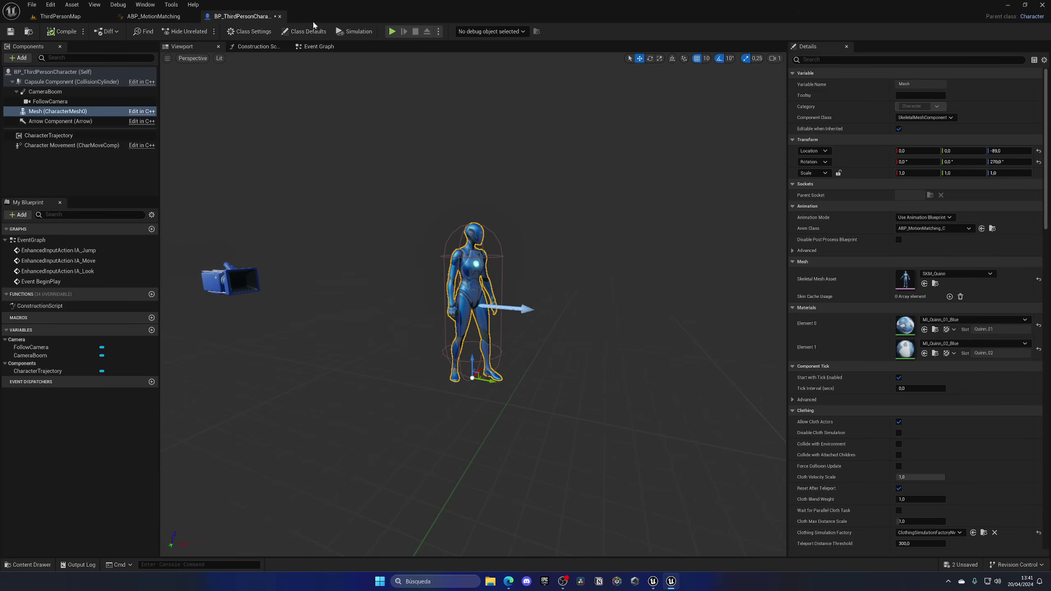
Save all assets, return to ThirdPersonMap with the Content folder shown, and start playing the level in the viewport.
{"action": "left_click", "coordinate": [104, 16]}
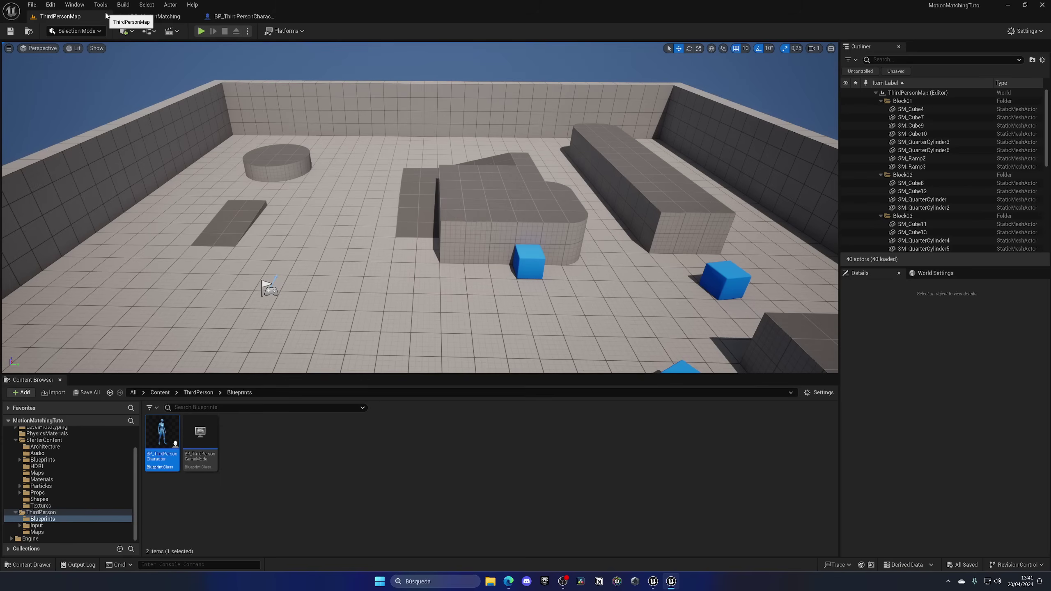
{"action": "left_click", "coordinate": [160, 392]}
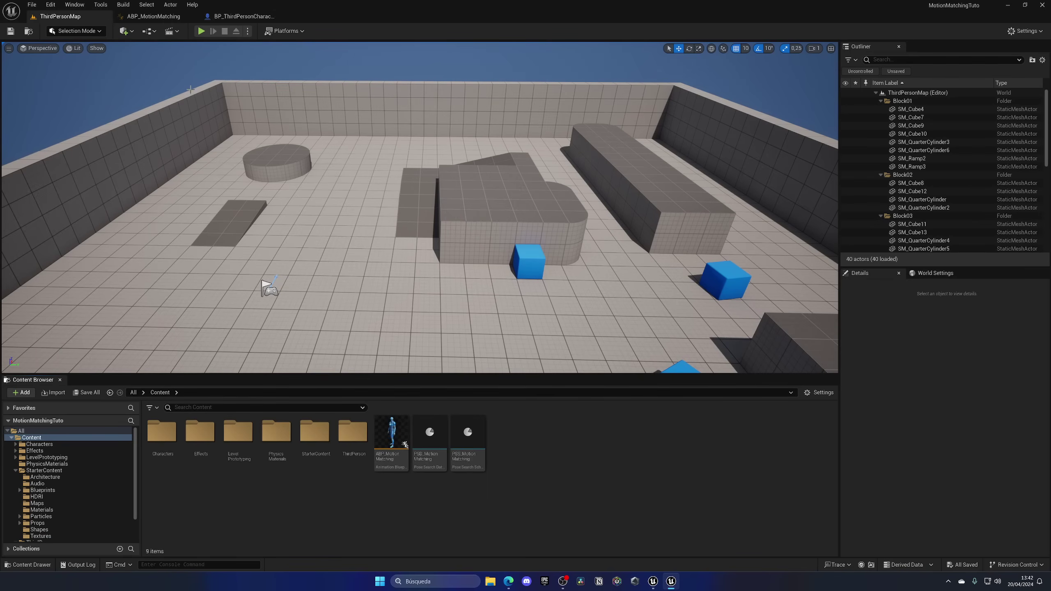
{"action": "left_click", "coordinate": [201, 31]}
{"action": "left_click", "coordinate": [414, 188]}
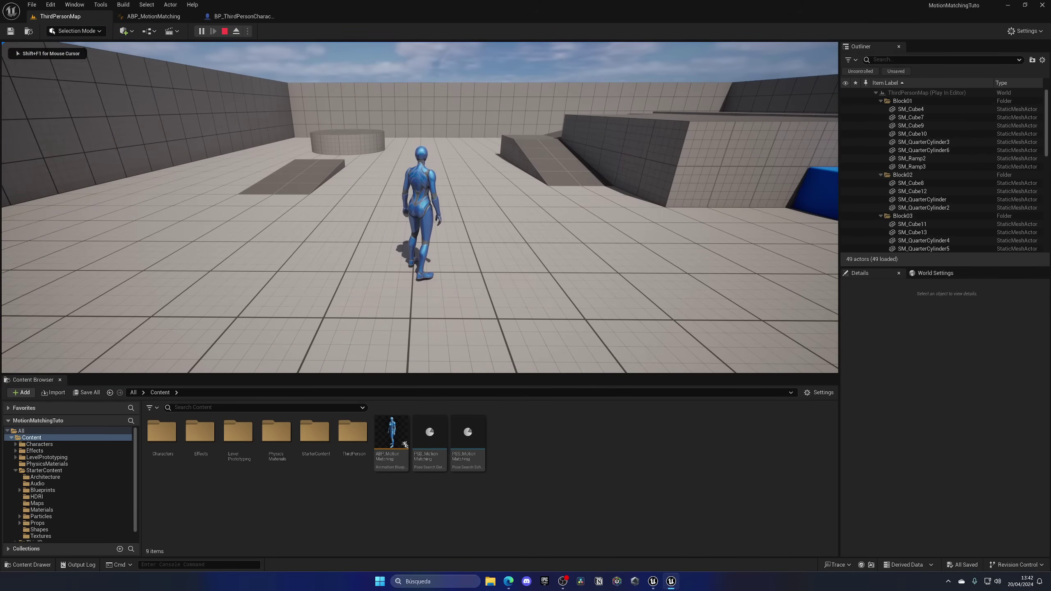
Run the character forward, backward and sideways to examine the motion-matched starts, stops and turns, and end the play session.
{"action": "key", "text": "w"}
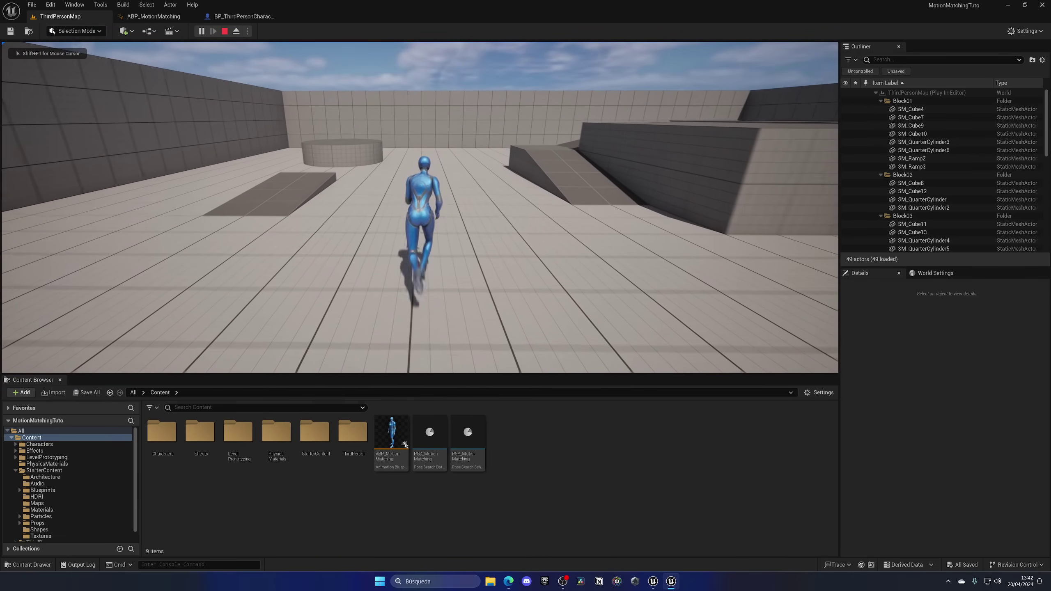
{"action": "key", "text": "d"}
{"action": "key", "text": "a"}
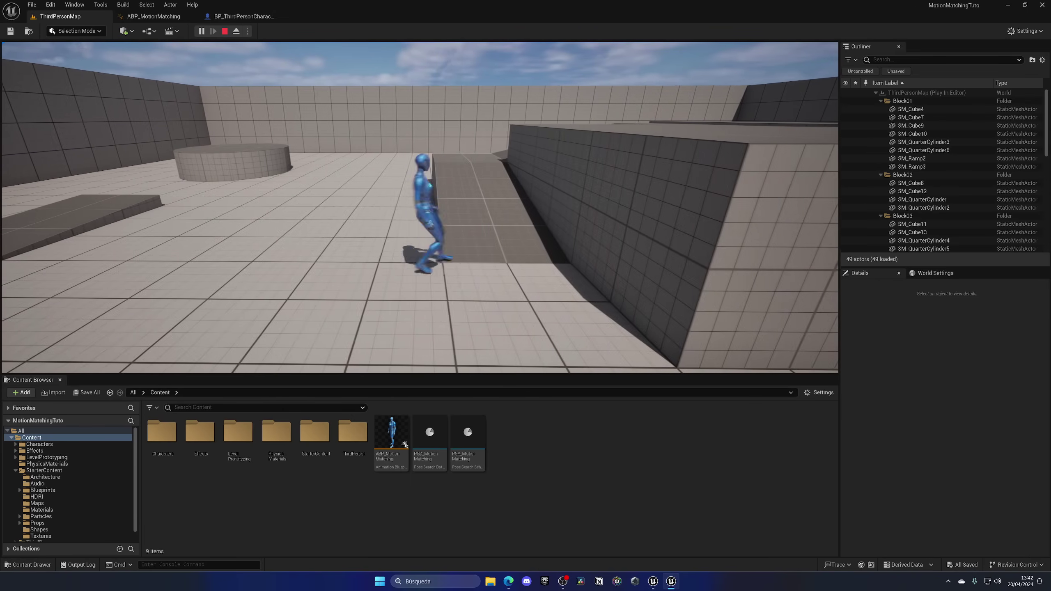
{"action": "key", "text": "s"}
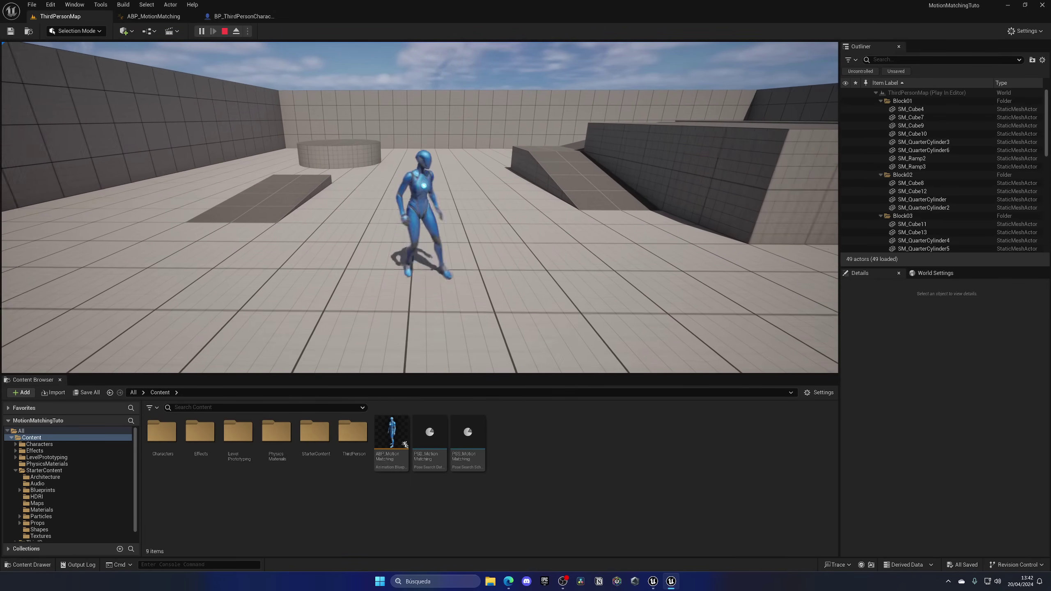
{"action": "key", "text": "w"}
{"action": "key", "text": "s"}
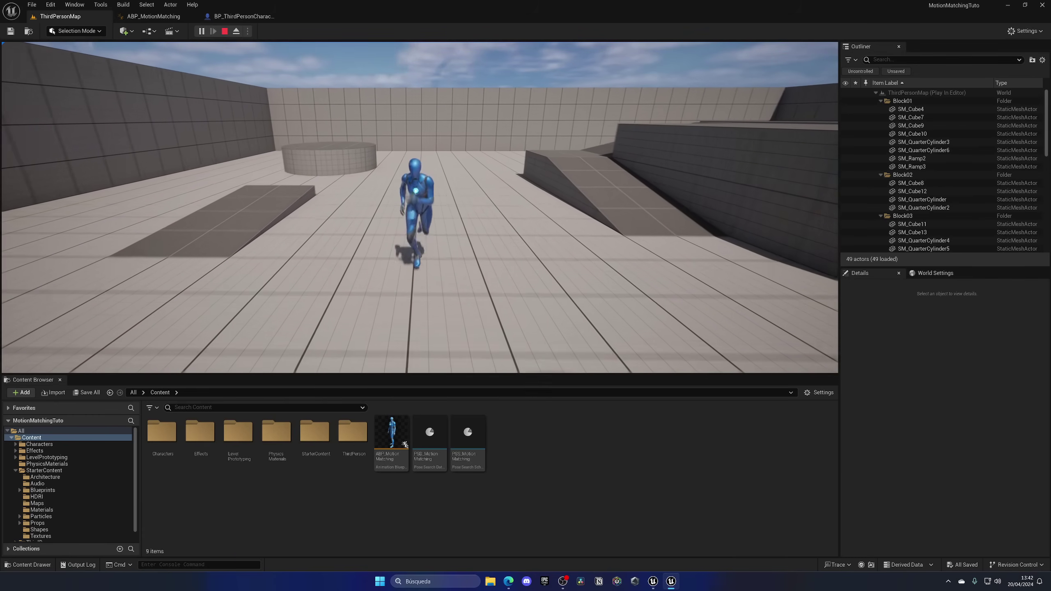
{"action": "key", "text": "d"}
{"action": "key", "text": "w"}
{"action": "key", "text": "a"}
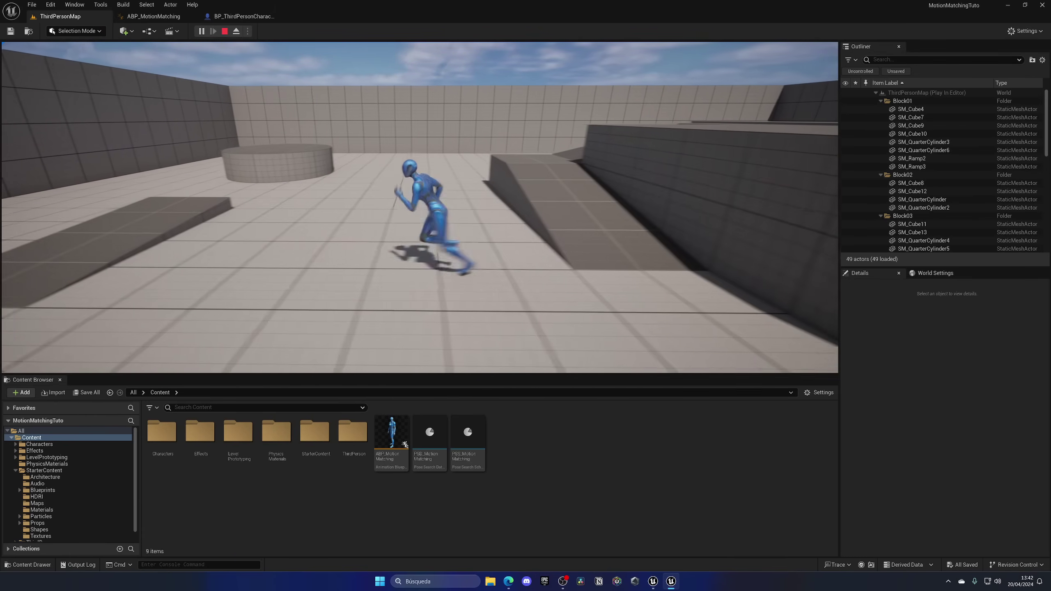
{"action": "key", "text": "w"}
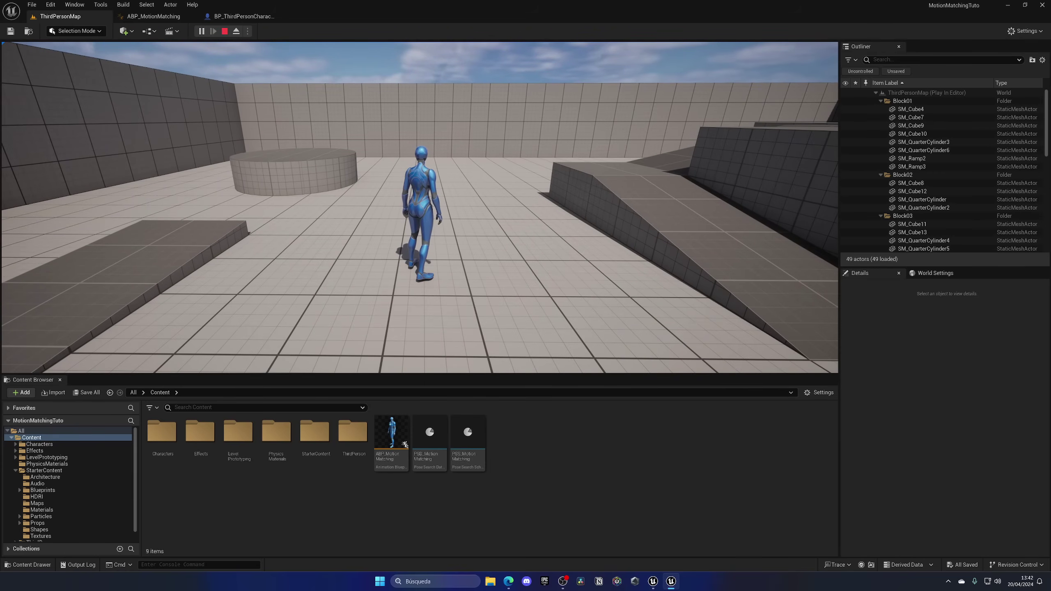
{"action": "key", "text": "Escape"}
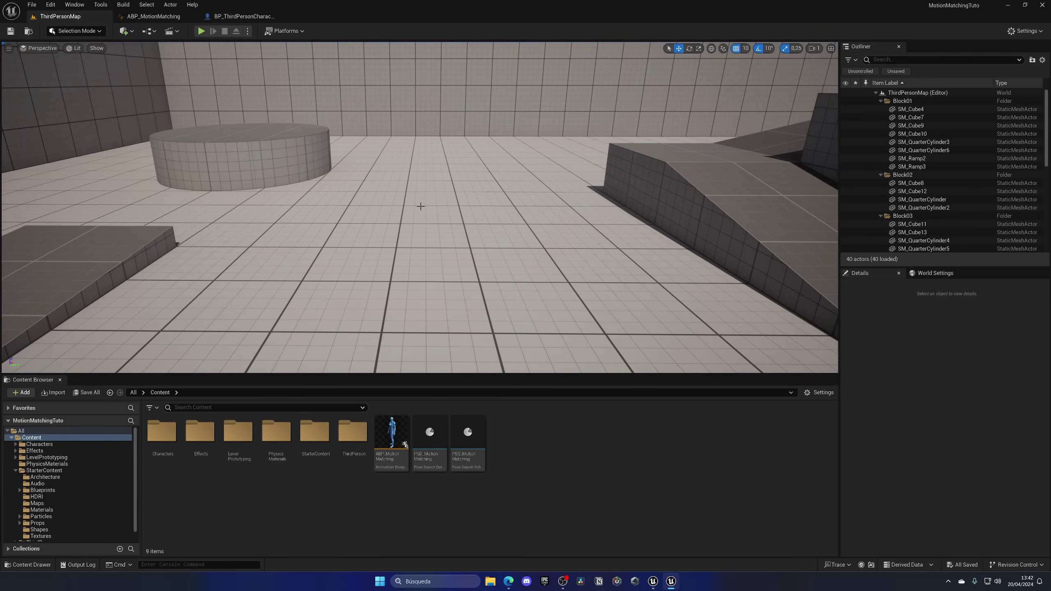
Disable Orient Rotation to Movement on BP_ThirdPersonCharacter's Character Movement component and compile the Blueprint.
{"action": "left_click", "coordinate": [248, 16]}
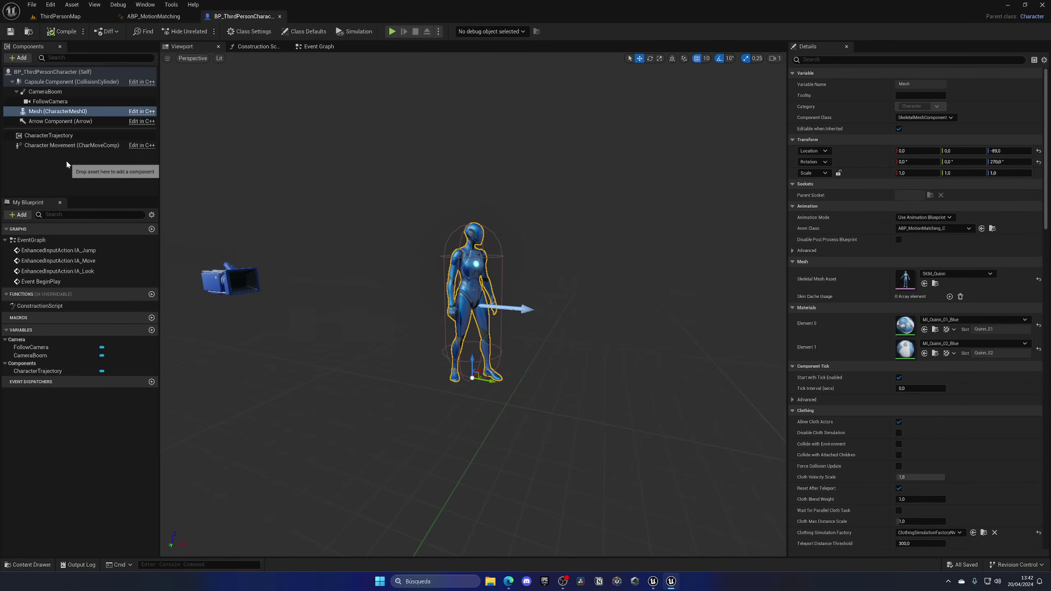
{"action": "left_click", "coordinate": [68, 145]}
{"action": "scroll", "coordinate": [834, 287], "scroll_direction": "down", "scroll_amount": 15}
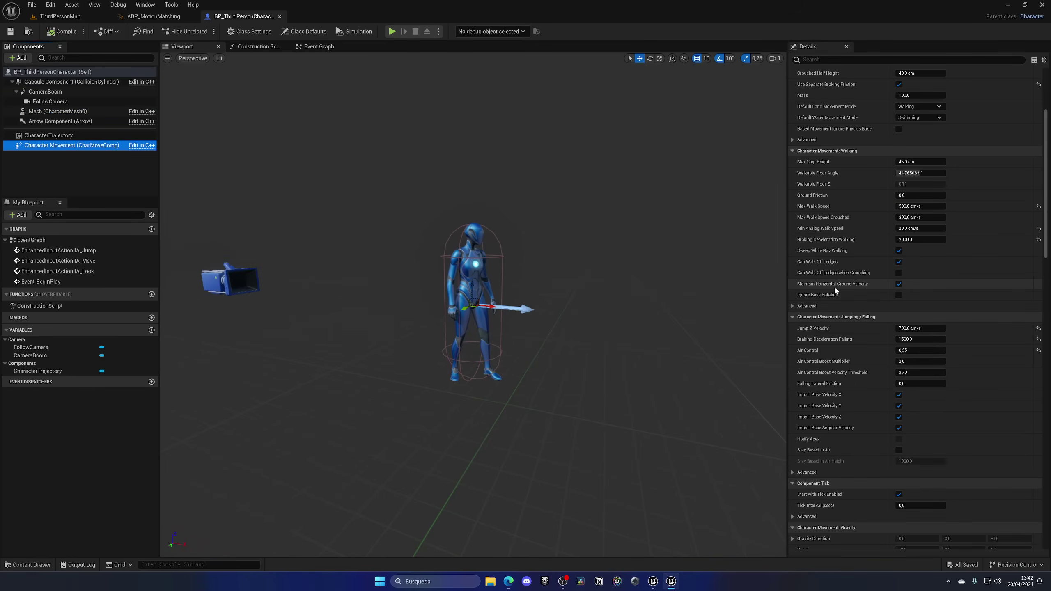
{"action": "scroll", "coordinate": [834, 287], "scroll_direction": "down", "scroll_amount": 5}
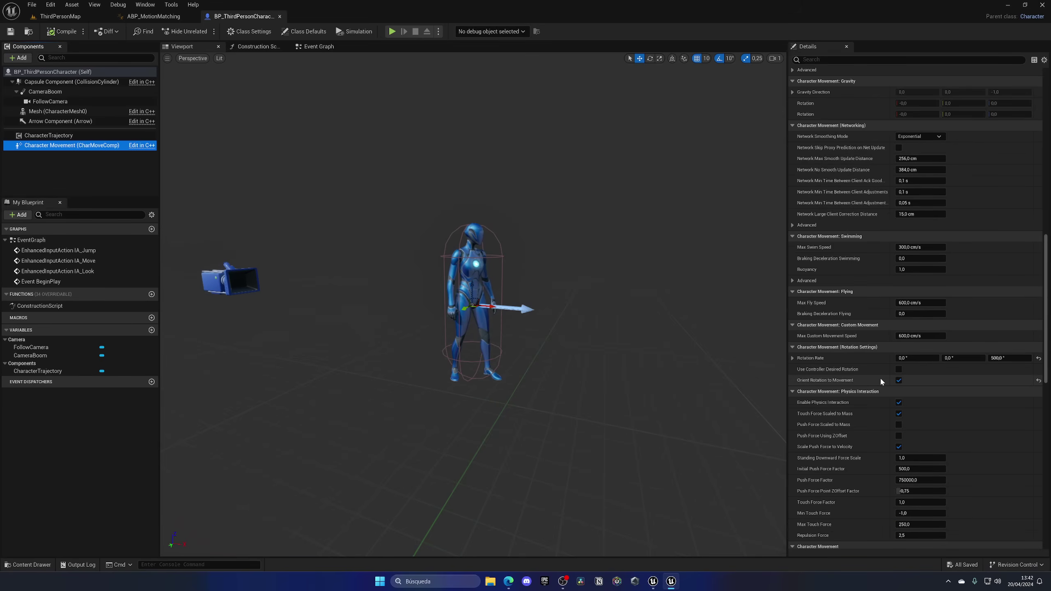
{"action": "left_click", "coordinate": [899, 380]}
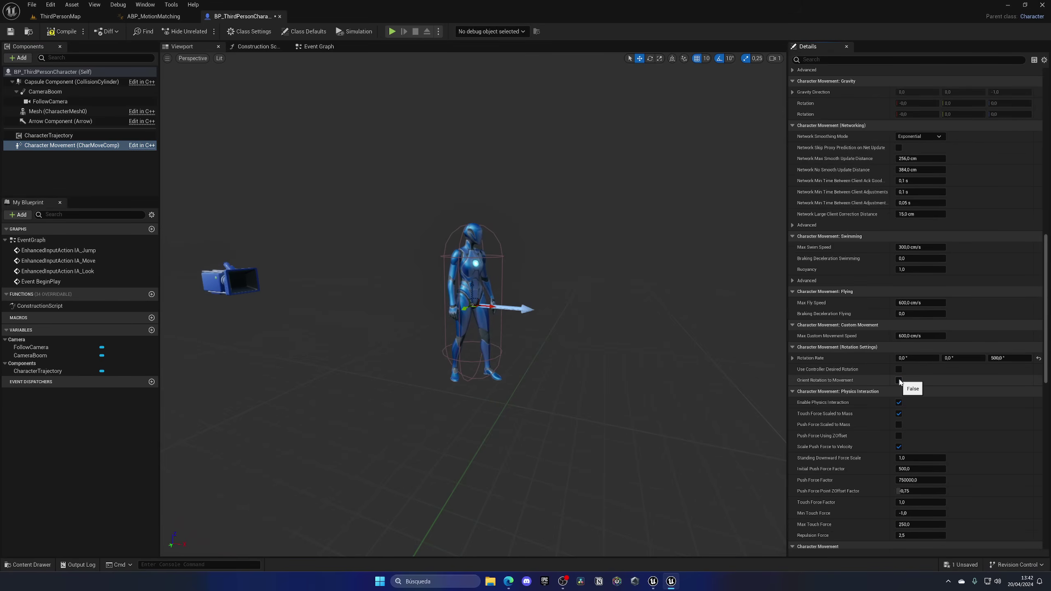
{"action": "left_click", "coordinate": [66, 32]}
Play ThirdPersonMap and move the character in all four directions to examine the strafing animations.
{"action": "left_click", "coordinate": [61, 16]}
{"action": "left_click", "coordinate": [201, 31]}
{"action": "key", "text": "alt+p"}
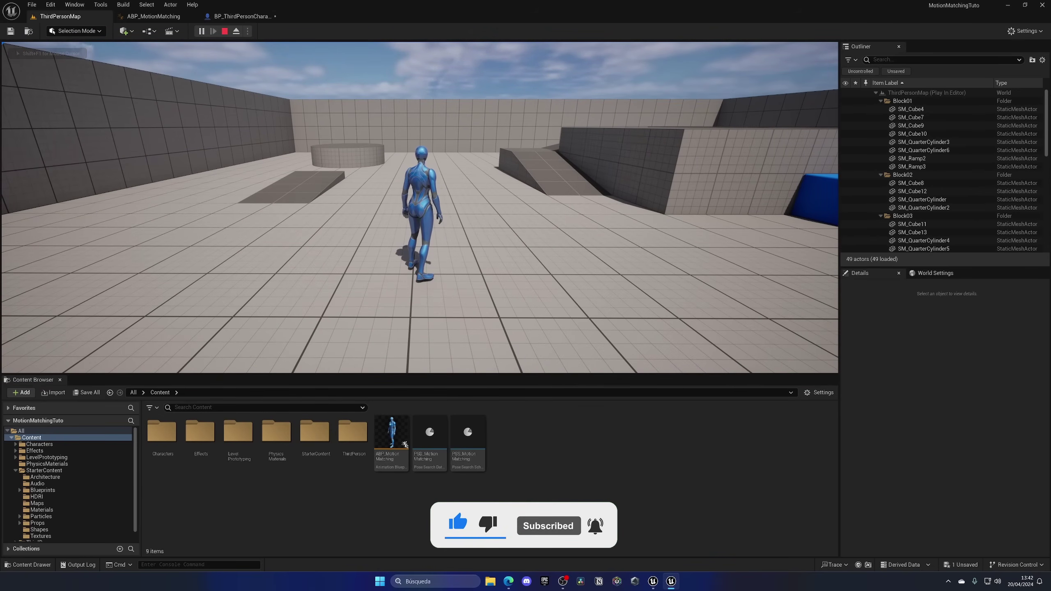
{"action": "key", "text": "d"}
{"action": "key", "text": "a"}
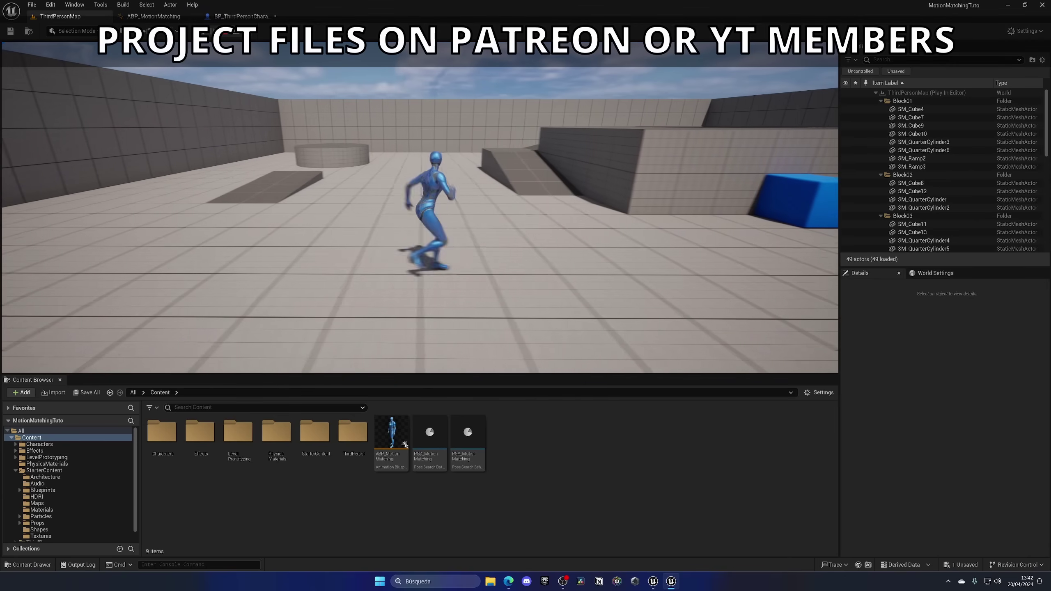
{"action": "key", "text": "s"}
{"action": "key", "text": "w"}
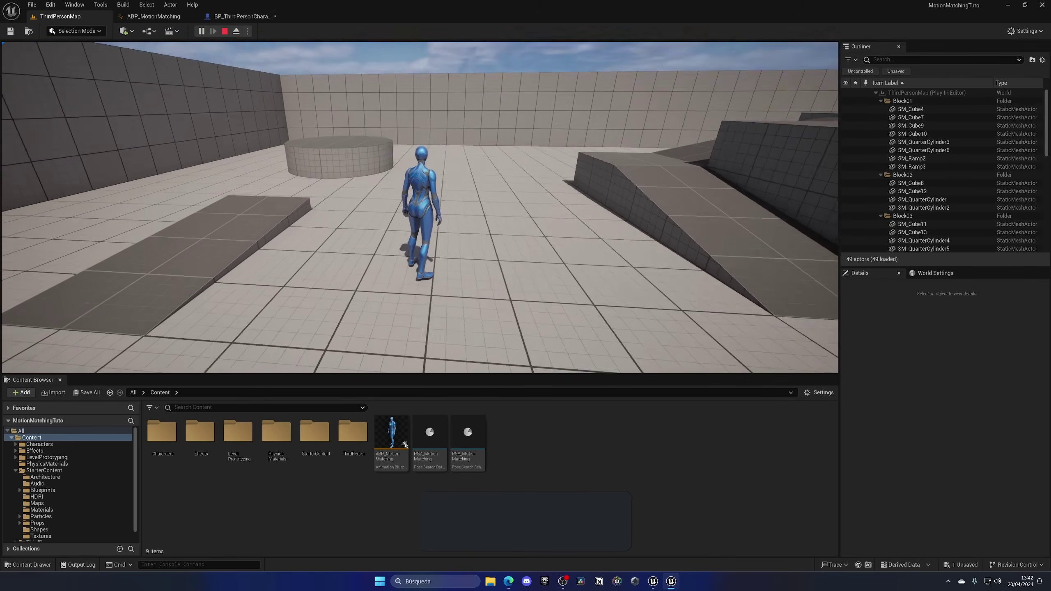
Enable trajectory drawing in the running level with the console command a.CharacterTrajectory.Debug 1.
{"action": "left_click", "coordinate": [228, 564]}
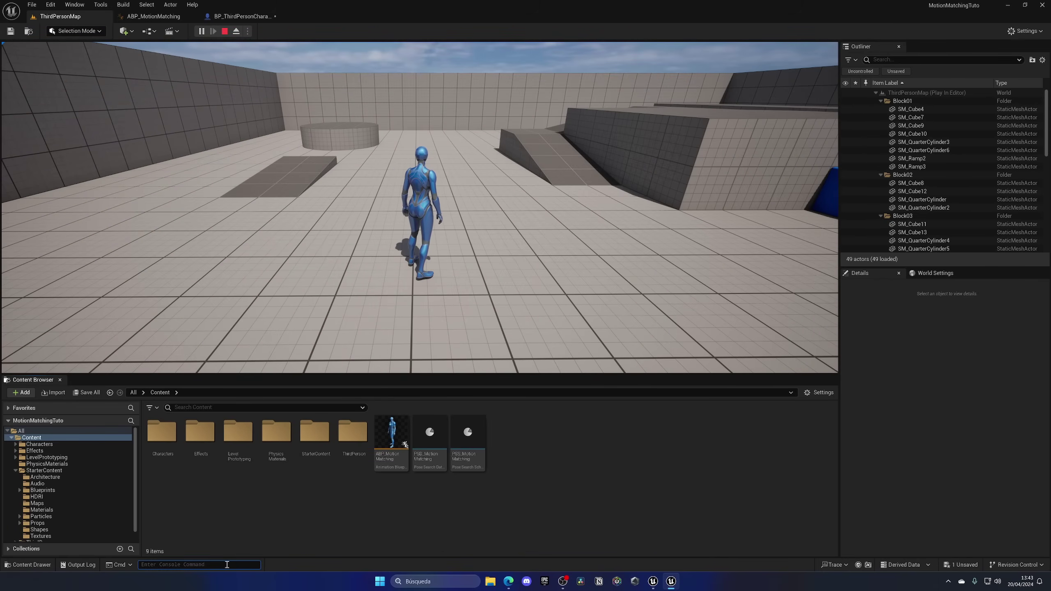
{"action": "type", "text": "traj"}
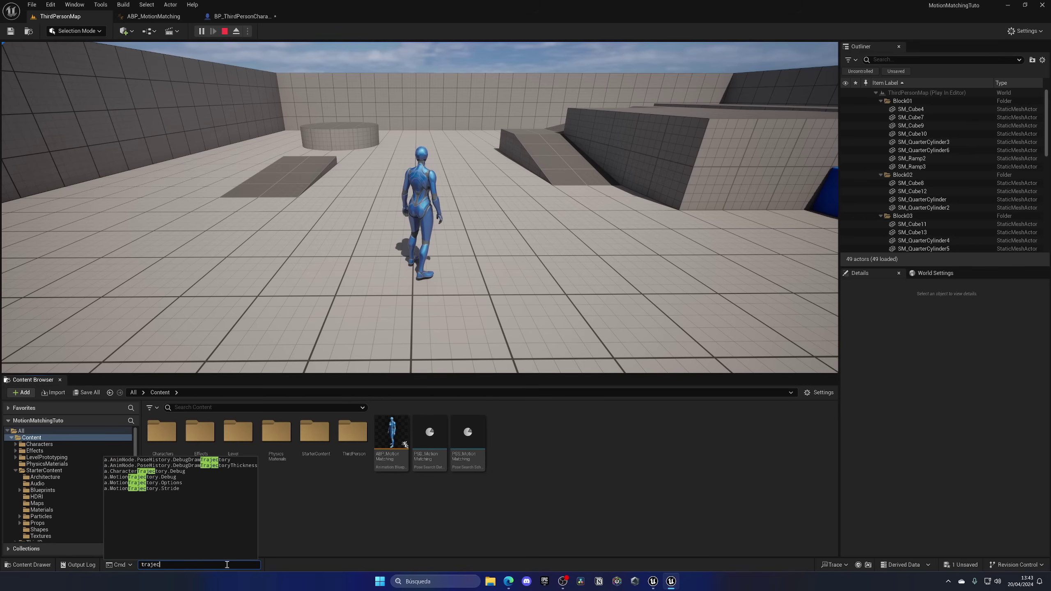
{"action": "type", "text": "ec"}
{"action": "left_click", "coordinate": [147, 473]}
{"action": "type", "text": "1"}
{"action": "key", "text": "Return"}
Run the character around the level with changing directions to examine the drawn trajectory against its movement.
{"action": "left_click", "coordinate": [420, 207]}
{"action": "key", "text": "w"}
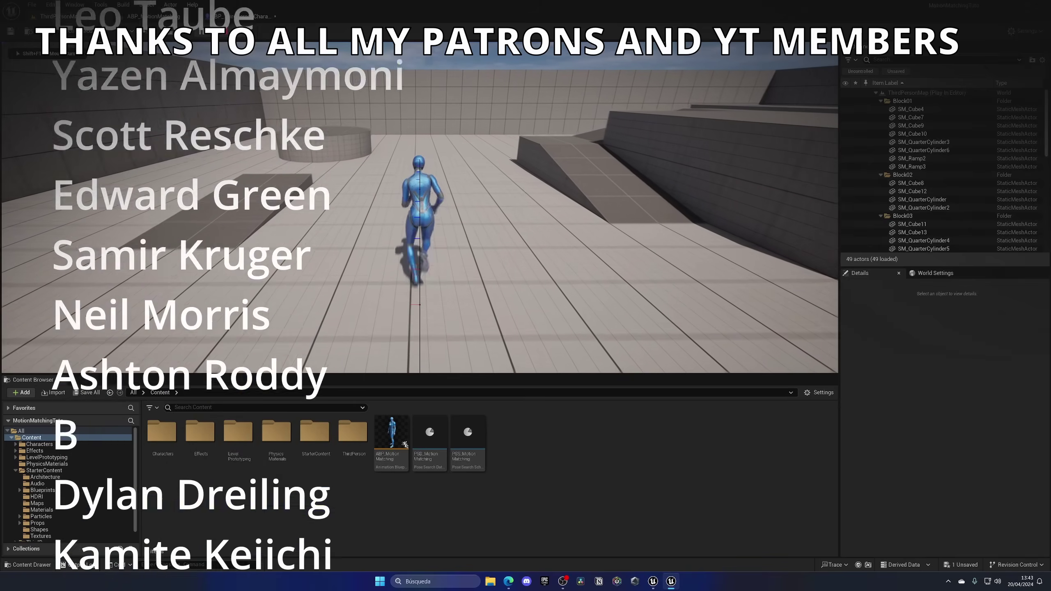
{"action": "key", "text": "d"}
{"action": "key", "text": "w"}
{"action": "key", "text": "s"}
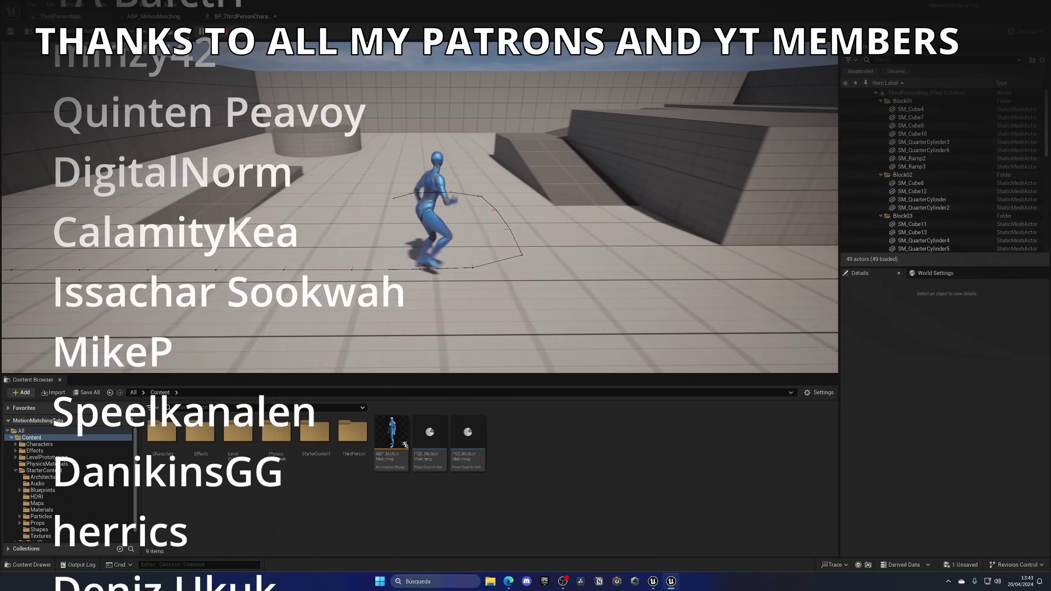
{"action": "key", "text": "a"}
{"action": "key", "text": "w"}
{"action": "key", "text": "d"}
{"action": "key", "text": "s"}
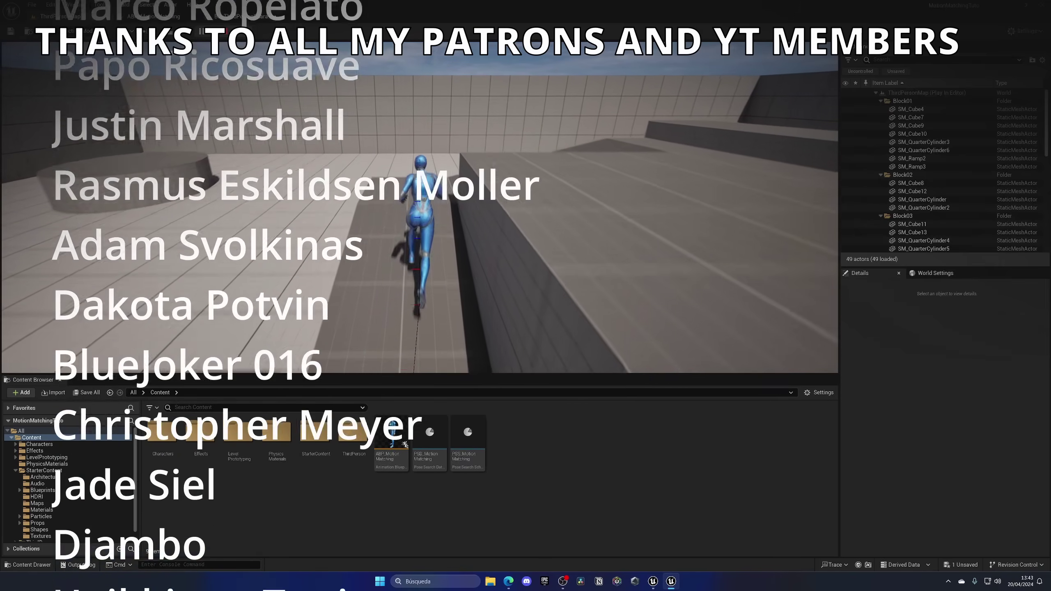
{"action": "key", "text": "d"}
{"action": "key", "text": "s"}
{"action": "key", "text": "a"}
{"action": "key", "text": "w"}
{"action": "key", "text": "a"}
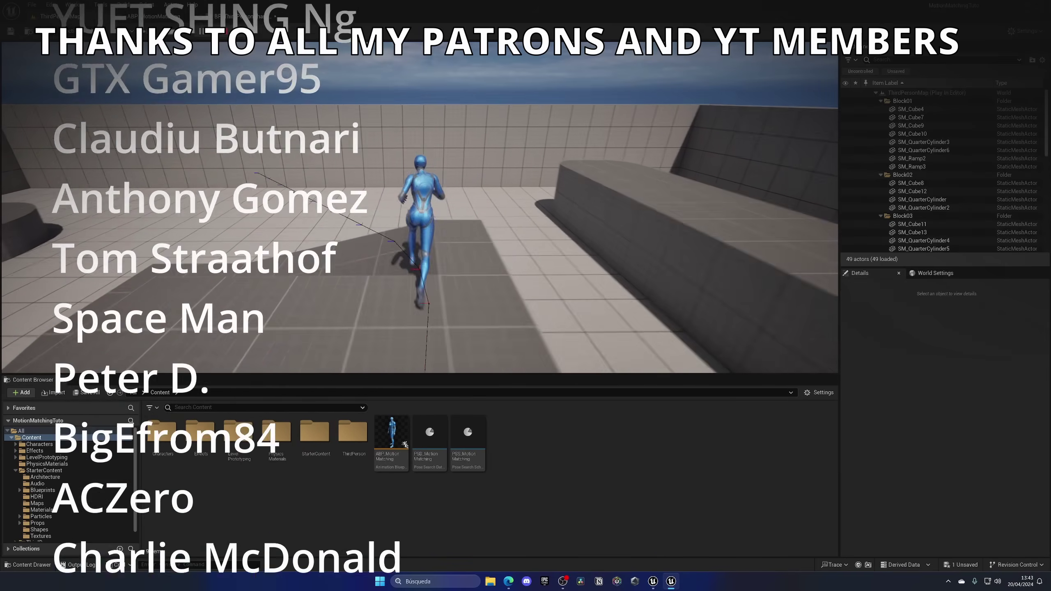